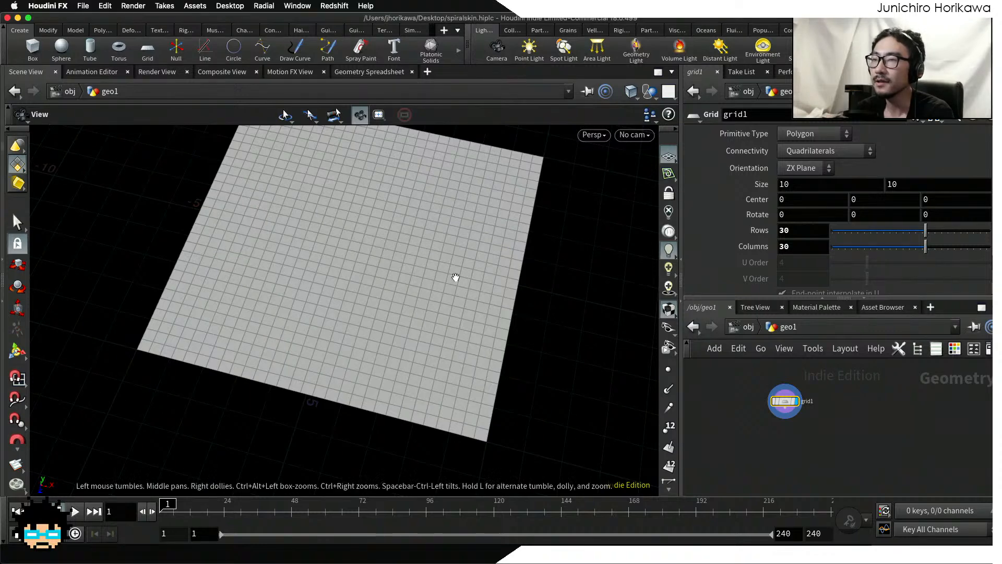
left_click_drag(454, 278, 423, 230)
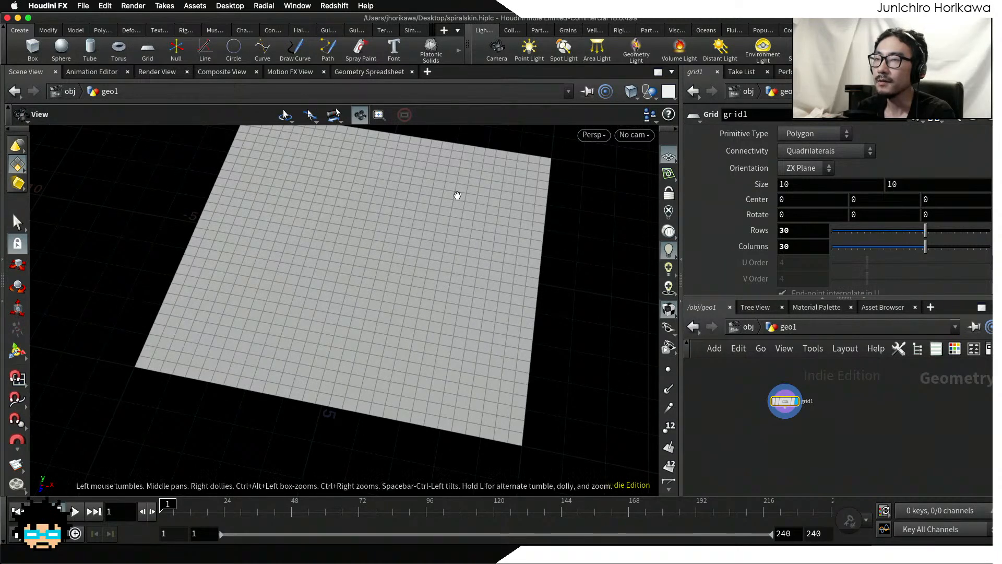
left_click_drag(456, 197, 443, 226)
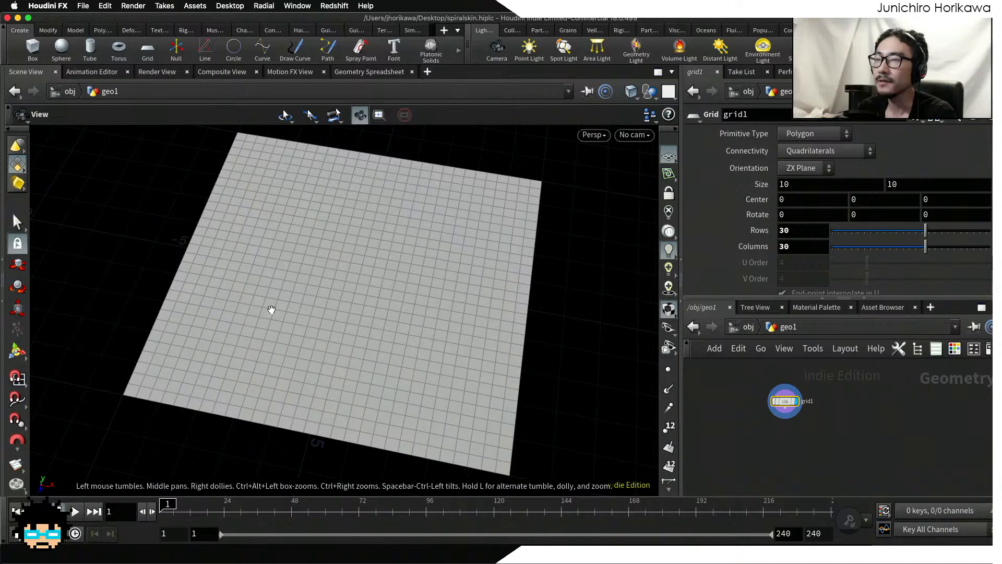
mouse_move(363, 365)
middle_mouse_down()
mouse_move(341, 350)
mouse_move(351, 359)
middle_mouse_up()
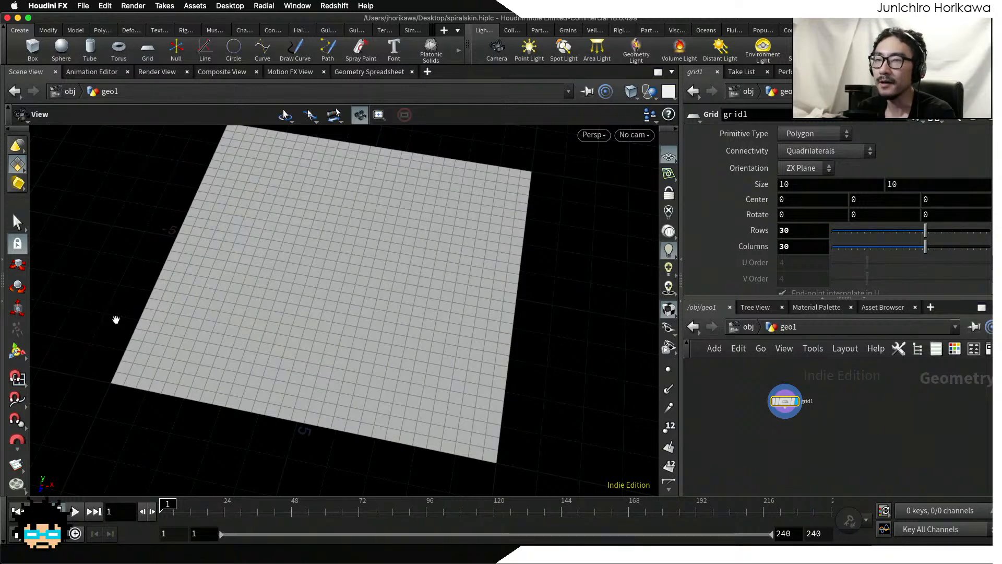
Step: Place an Add node in the network near the grid node
key("Tab")
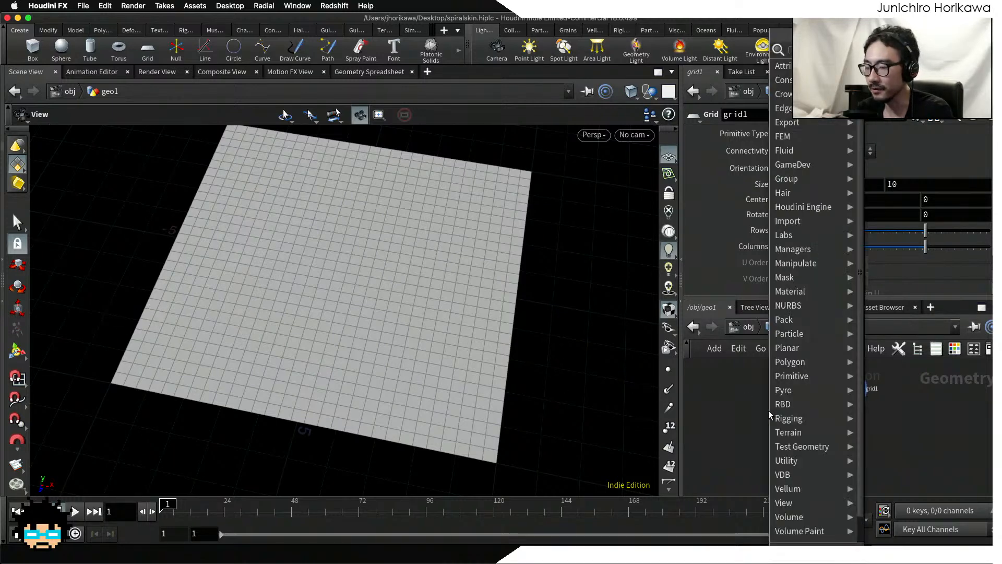
type("add")
key("Return")
left_click(763, 414)
scroll(764, 415, "up", 5)
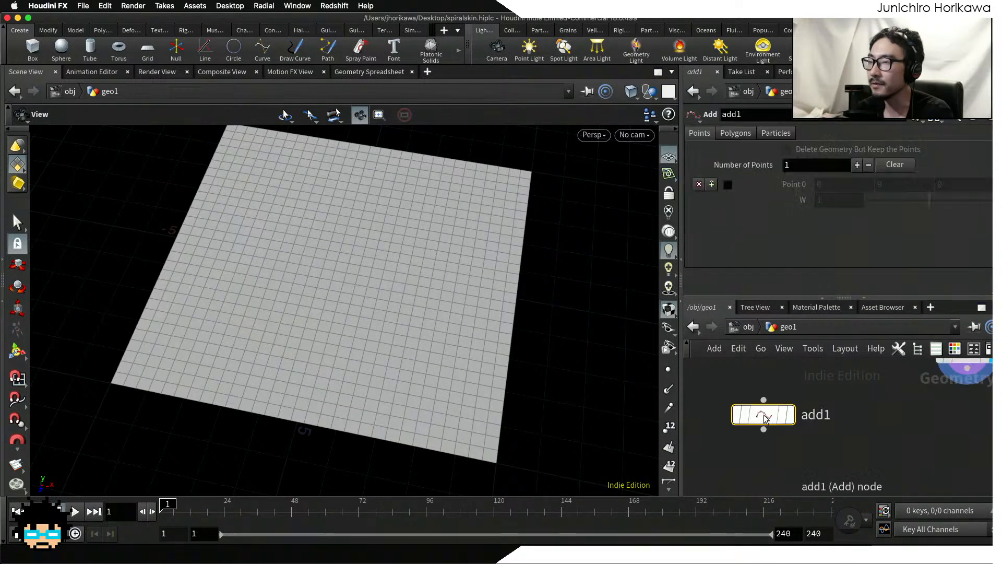
left_click_drag(763, 415, 768, 448)
Step: Enable Point 0 on the Add node and display that node's output in the viewport
left_click_drag(819, 296, 814, 273)
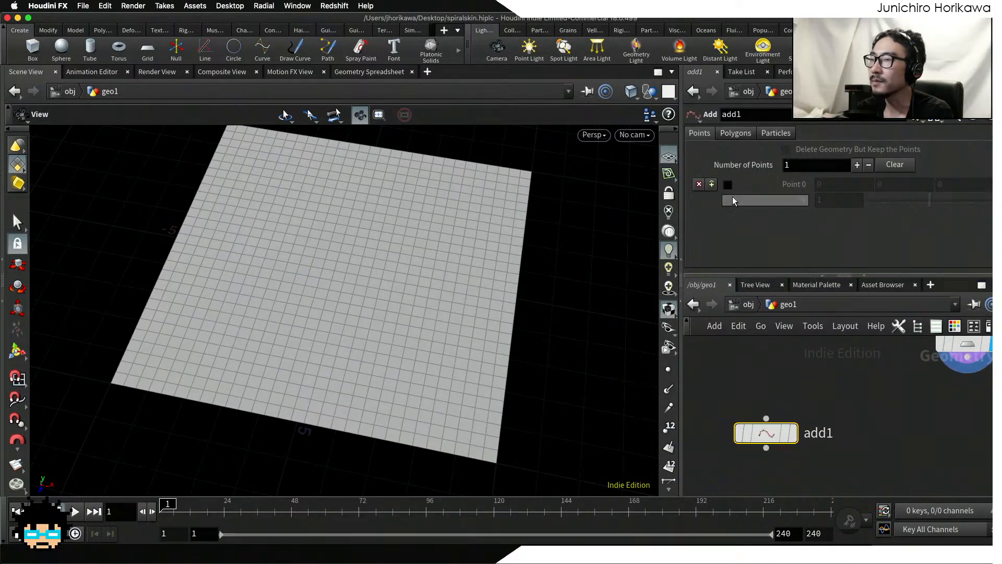
left_click(727, 184)
left_click(792, 432)
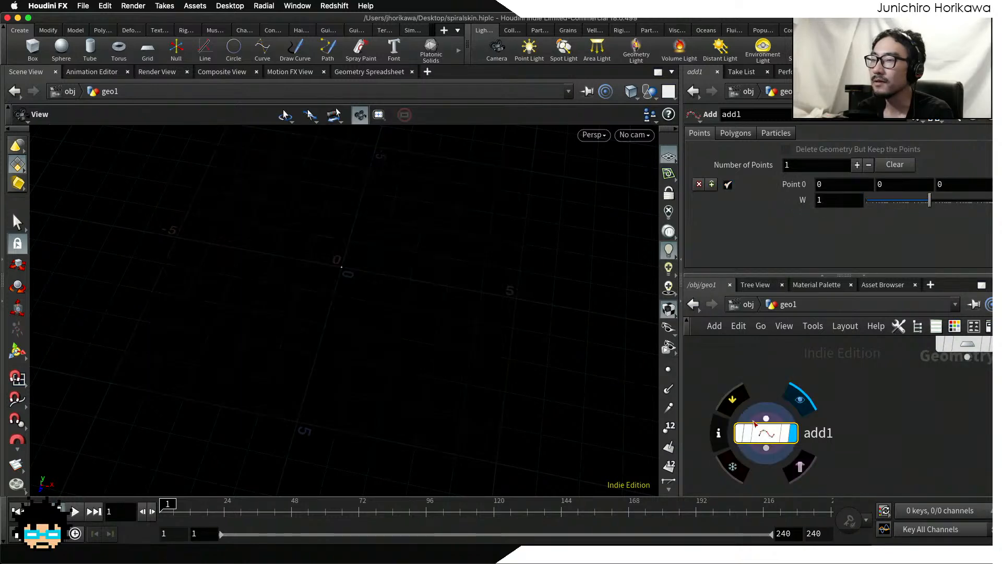
Step: Show the grid node as a template behind the displayed Add point
scroll(871, 383, "down", 3)
middle_click_drag(899, 379, 853, 410)
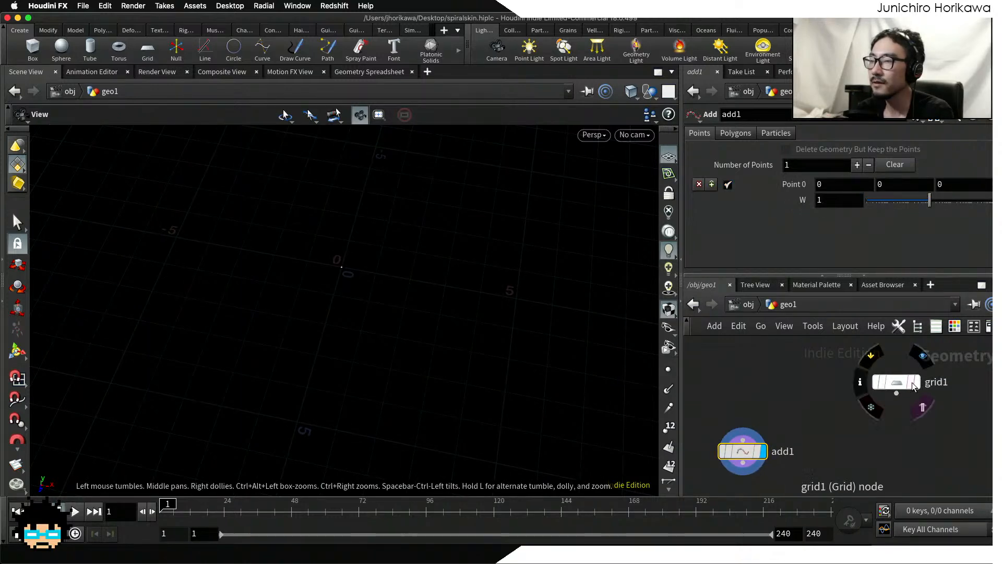
left_click(912, 384)
Step: Using the viewport handle, move Point 0 of the Add node across the grid plane to about X 2.99, Z 2.89
left_click(18, 351)
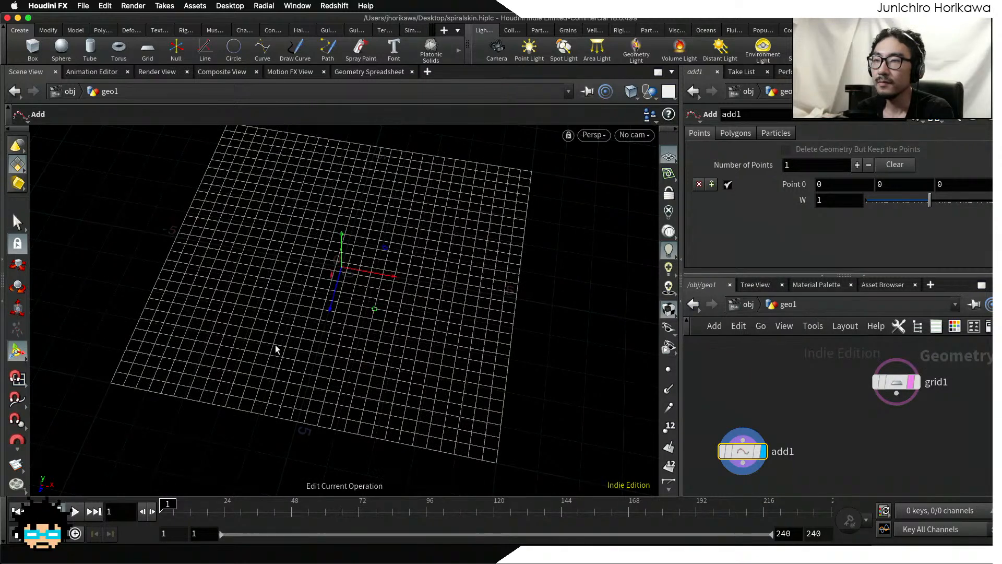
left_click_drag(377, 316, 449, 429)
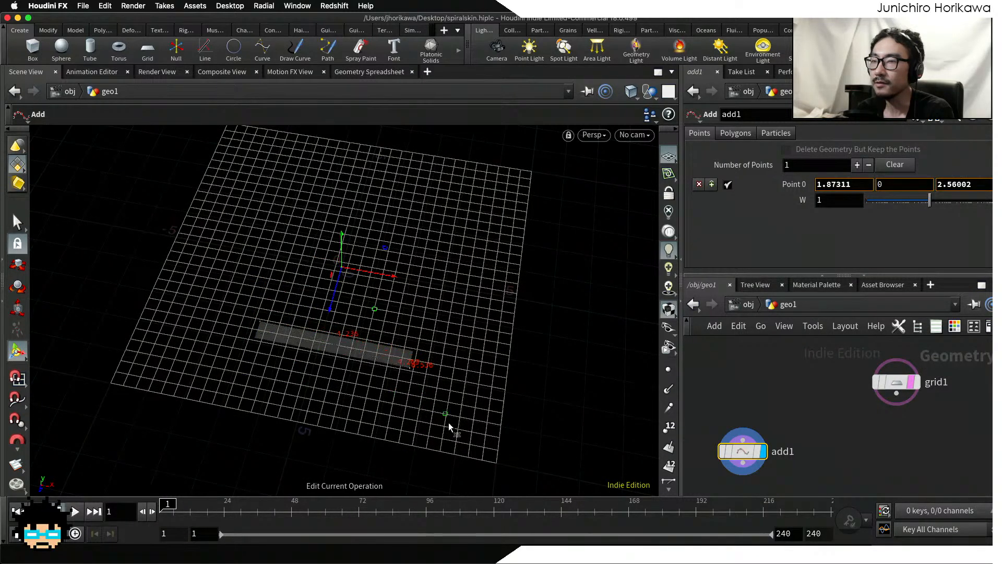
left_click_drag(407, 401, 442, 370, "alt")
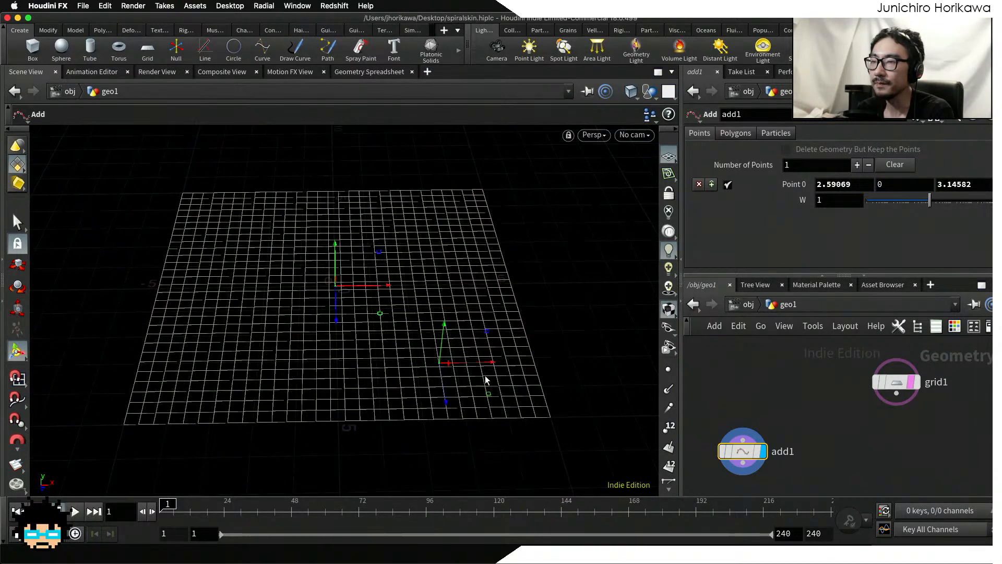
left_click_drag(490, 396, 507, 388)
right_click_drag(425, 376, 494, 365, "alt")
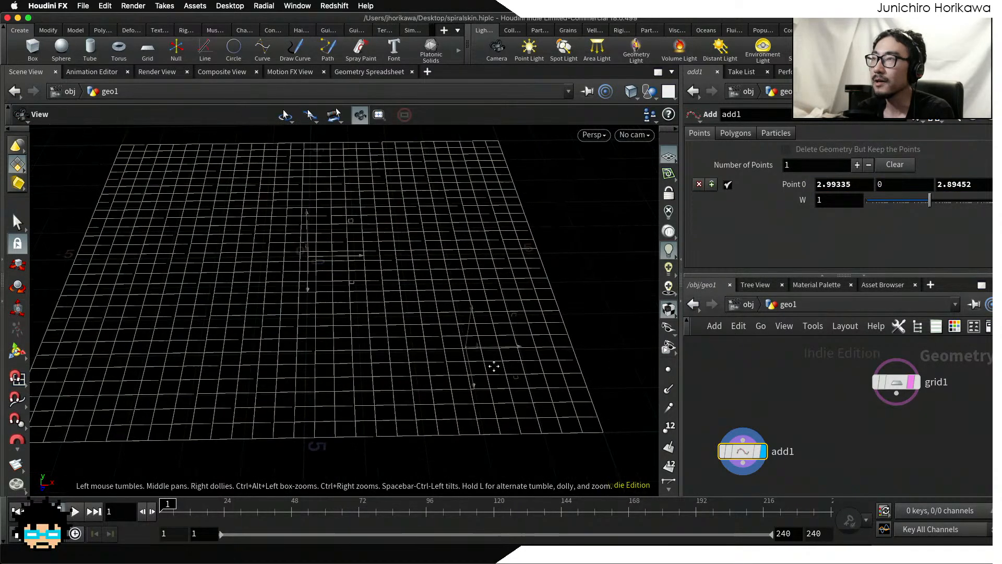
middle_click_drag(494, 365, 381, 370, "alt")
right_click_drag(381, 370, 407, 352, "alt")
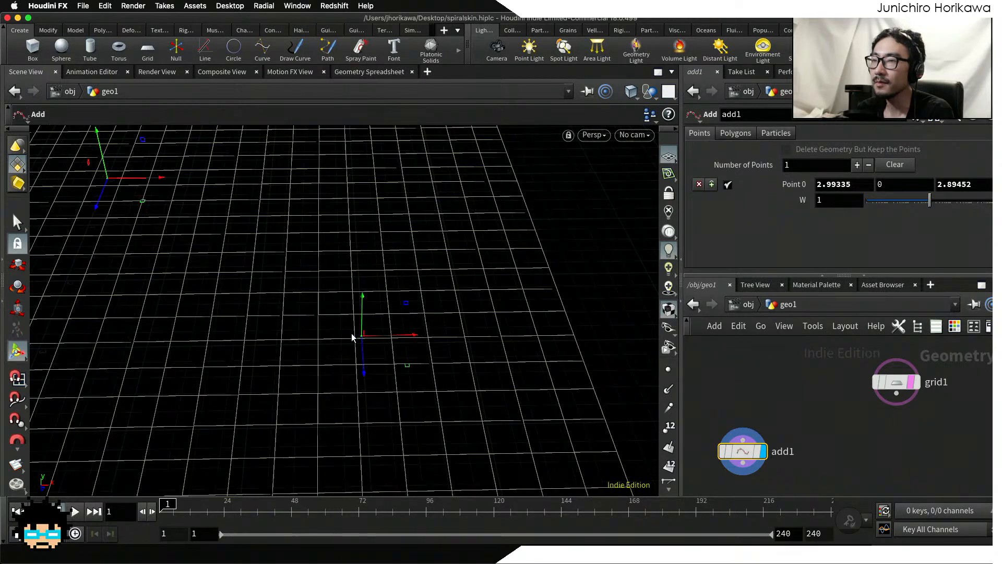
left_click_drag(380, 316, 389, 346, "alt")
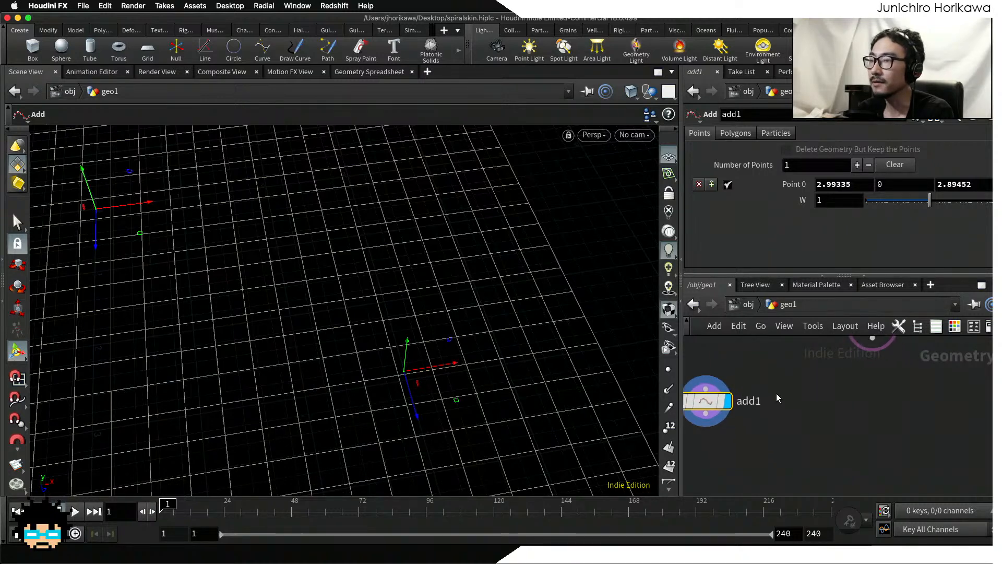
Step: Place a Primitive Wrangle node in the network near the Add node
key("Tab")
type("prim")
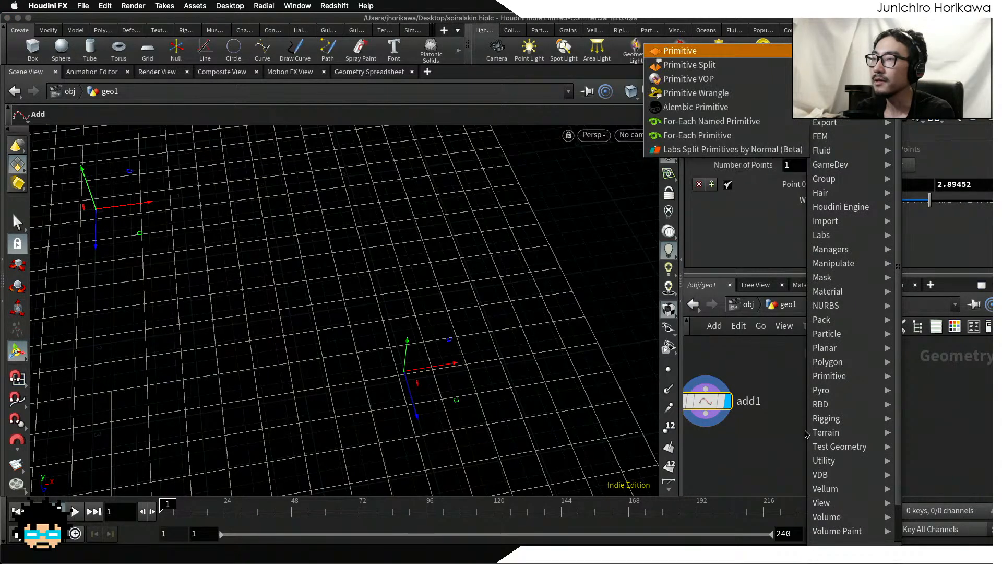
key("Return")
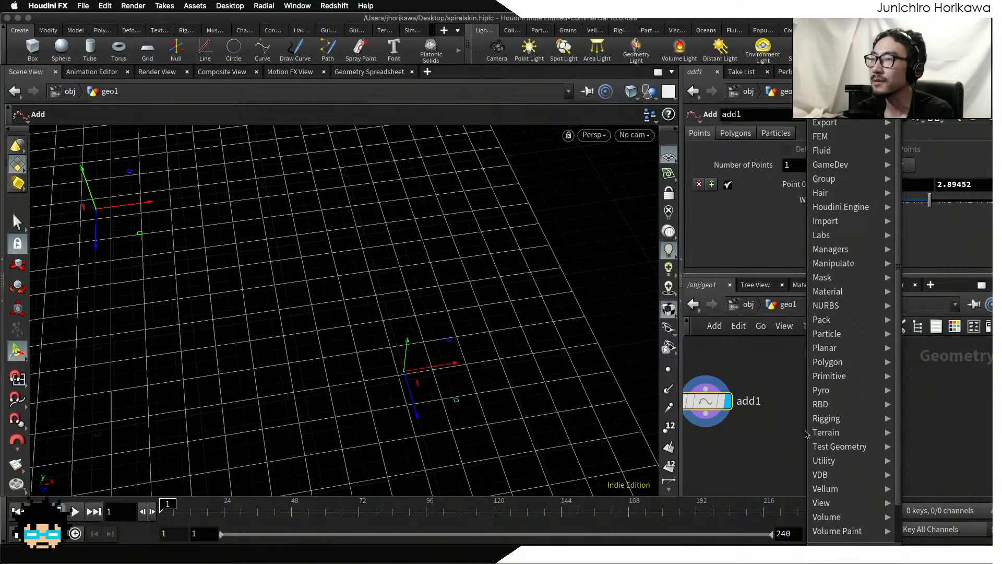
key("BackSpace")
key("BackSpace")
key("BackSpace")
key("BackSpace")
type("ri")
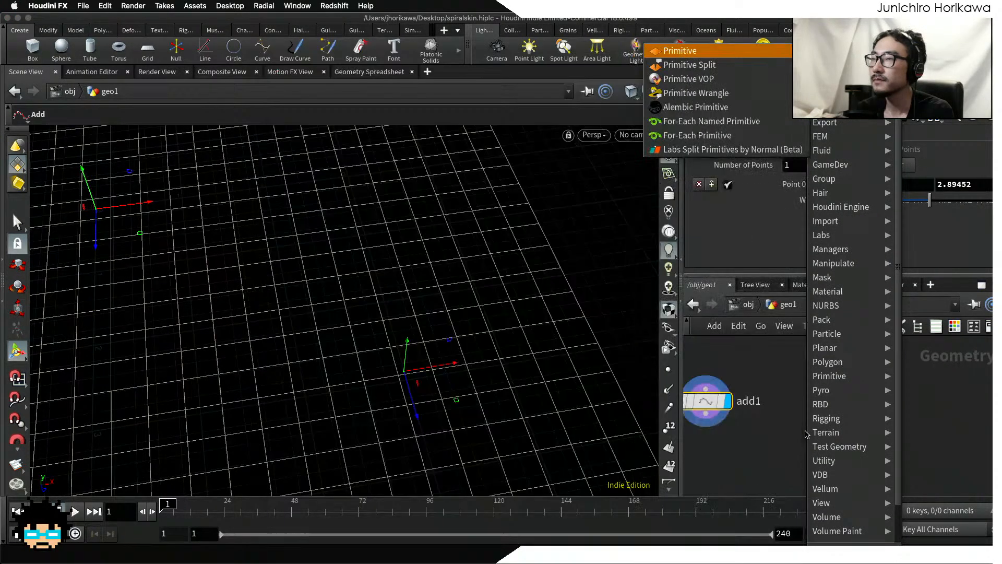
key("Return")
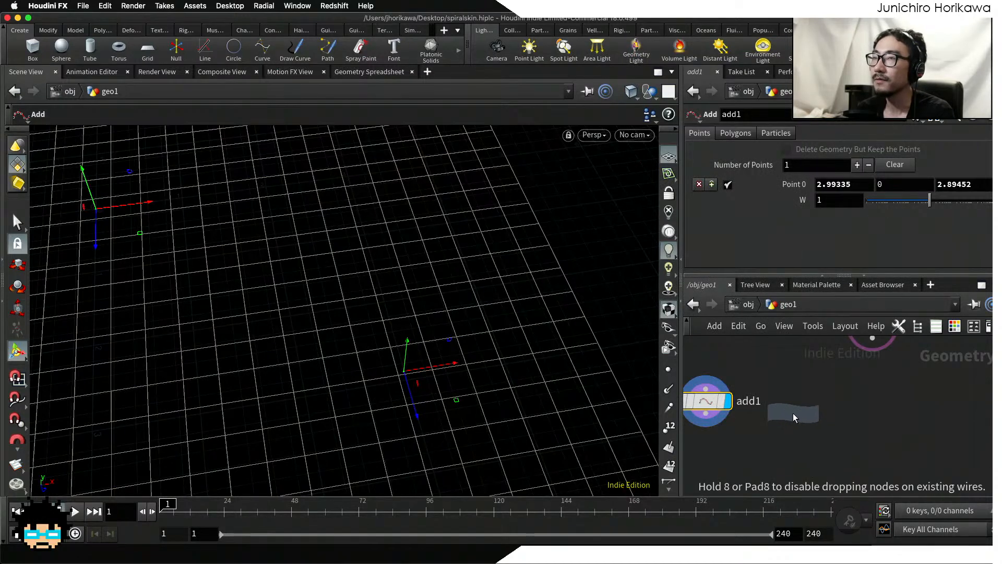
left_click(821, 431)
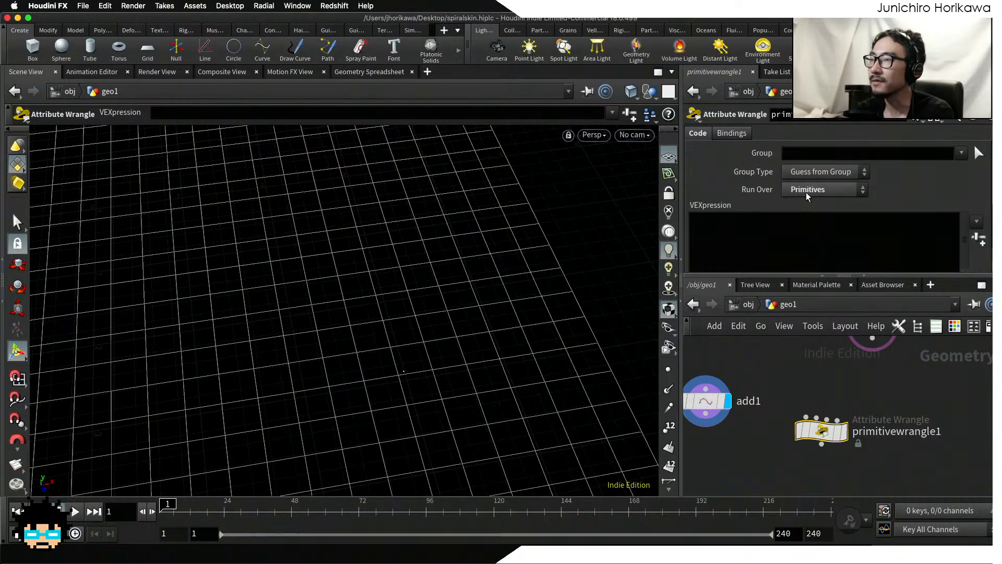
Step: Set the wrangle to run over Detail (only once) and enlarge its parameter area
left_click(809, 190)
left_click(806, 205)
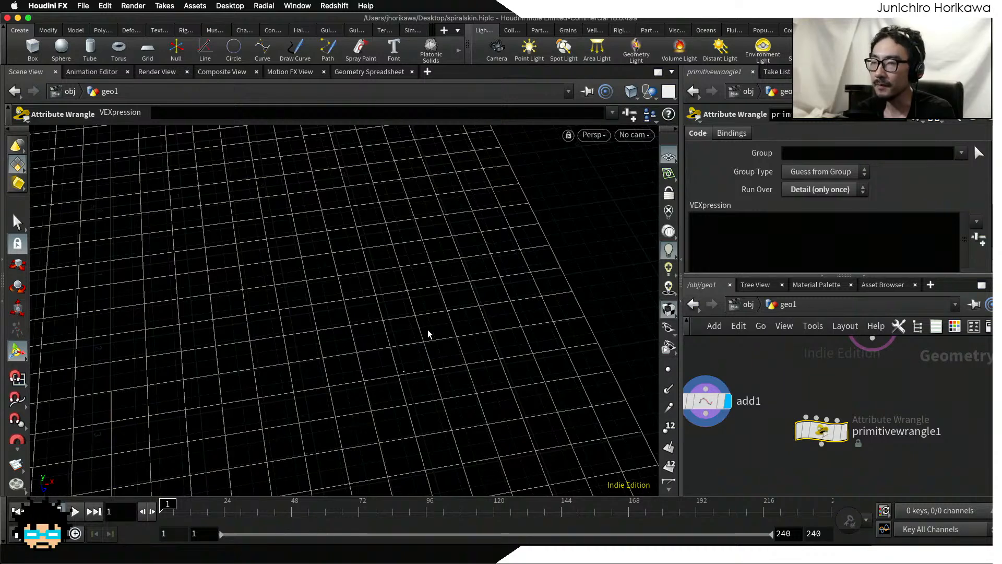
key("Escape")
left_click_drag(425, 336, 284, 320)
key("Return")
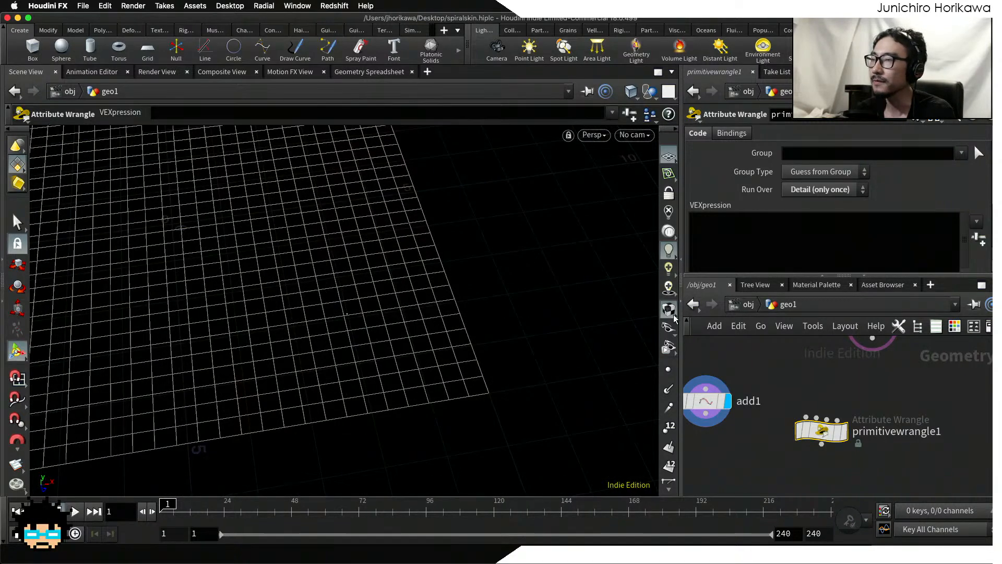
left_click_drag(897, 276, 889, 306)
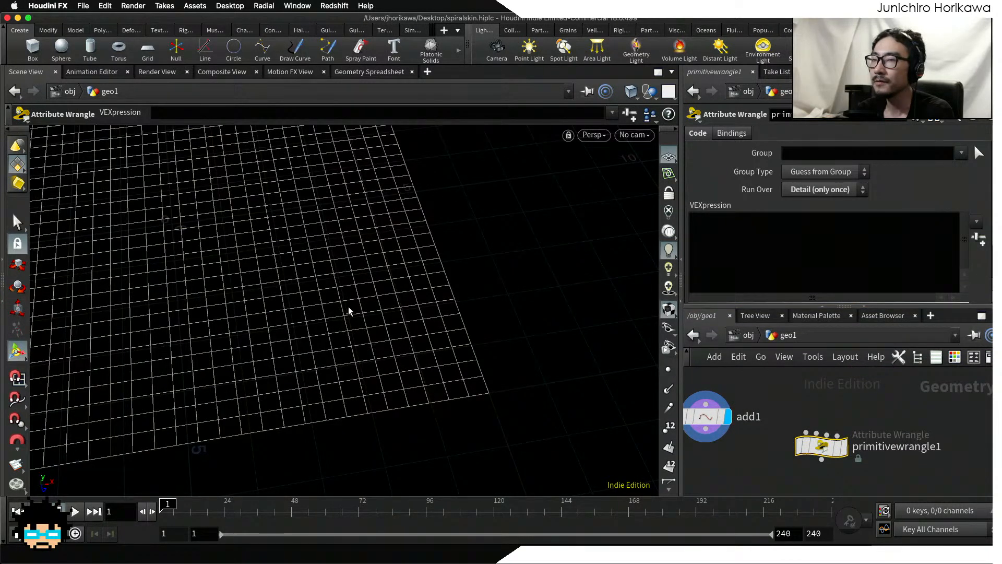
right_click_drag(347, 306, 493, 296, "alt")
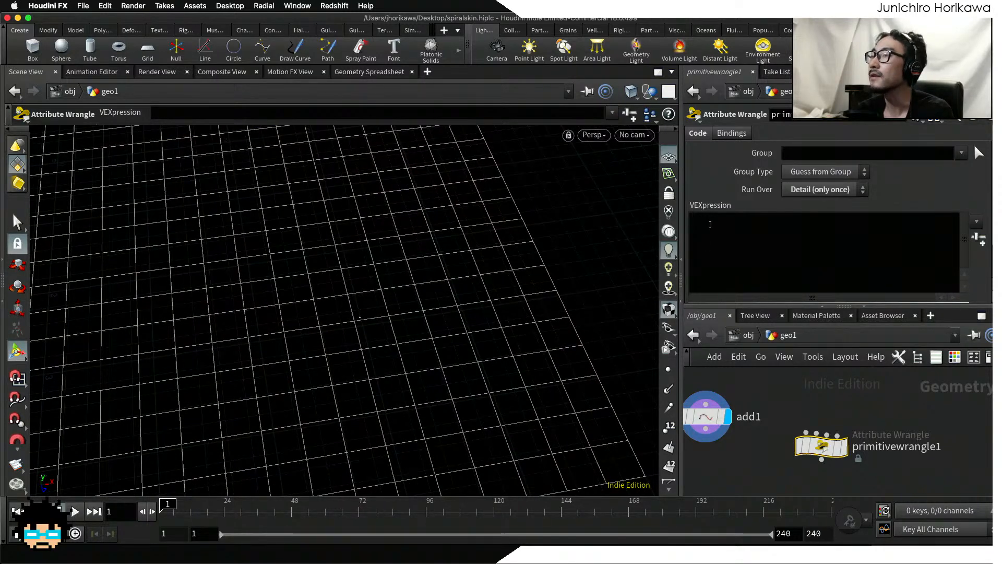
Step: Add a Geometry Spreadsheet pane alongside the parameters, then return to the wrangle's VEXpression field
left_click(902, 72)
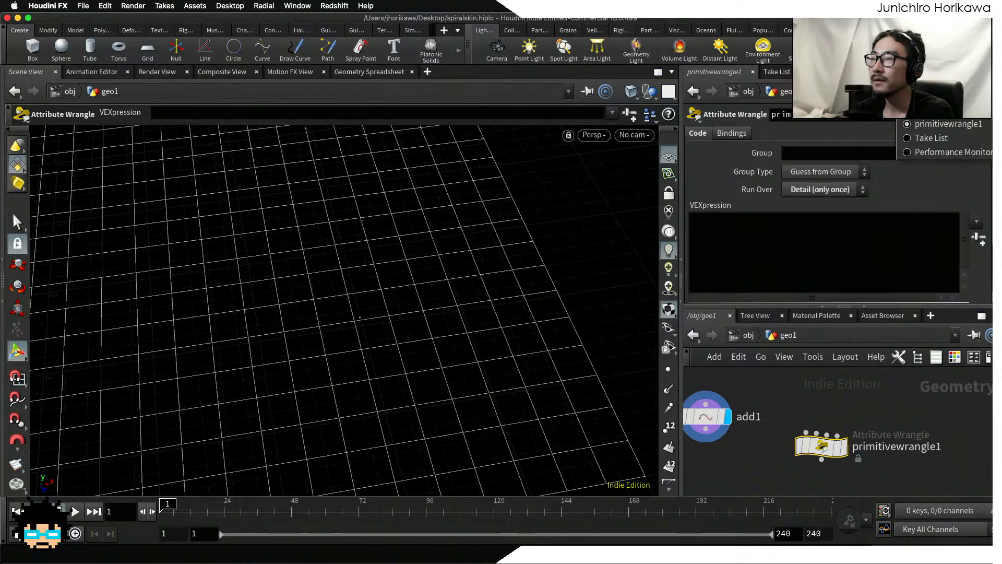
mouse_move(929, 98)
mouse_move(840, 257)
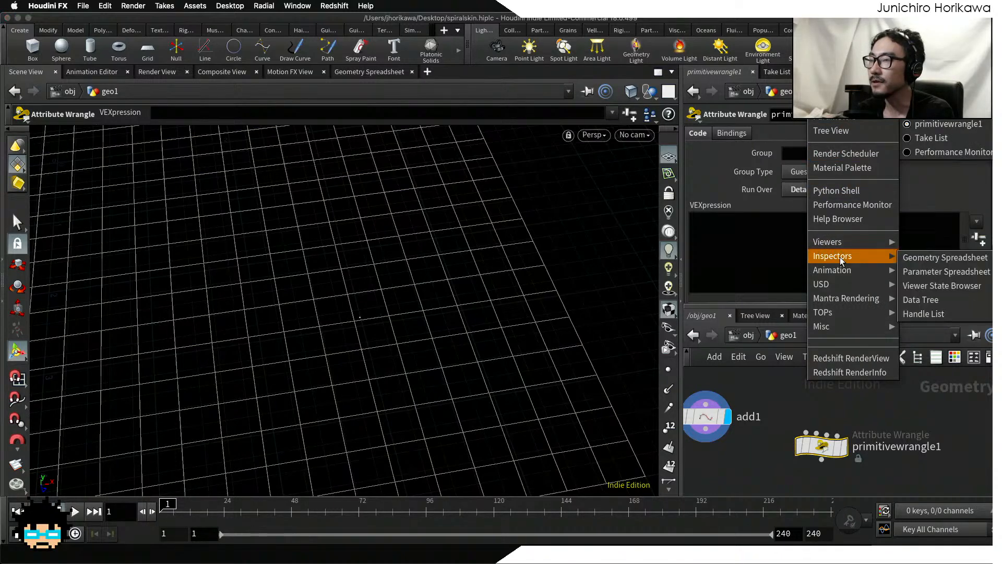
left_click(922, 252)
left_click(842, 120)
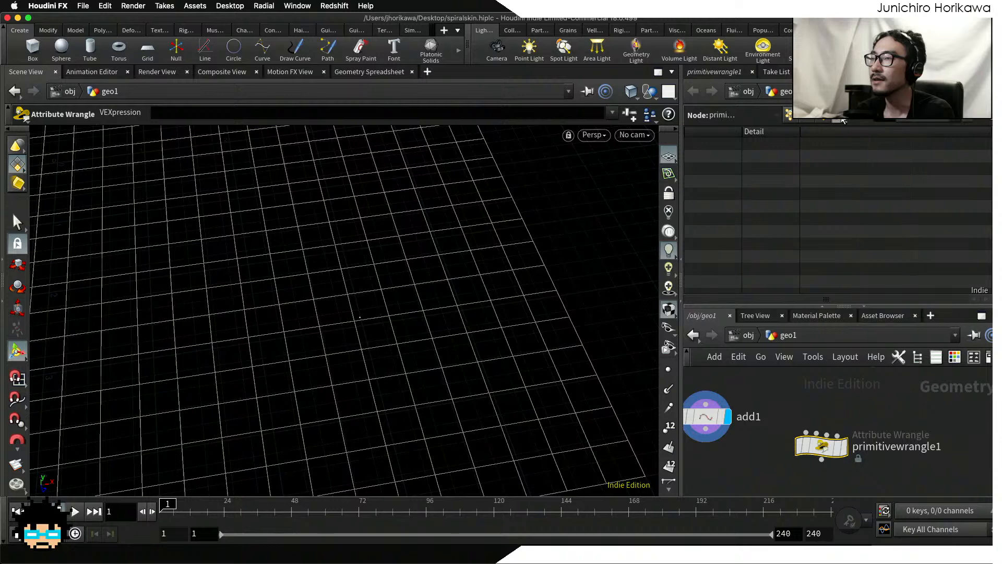
left_click(709, 74)
left_click(728, 265)
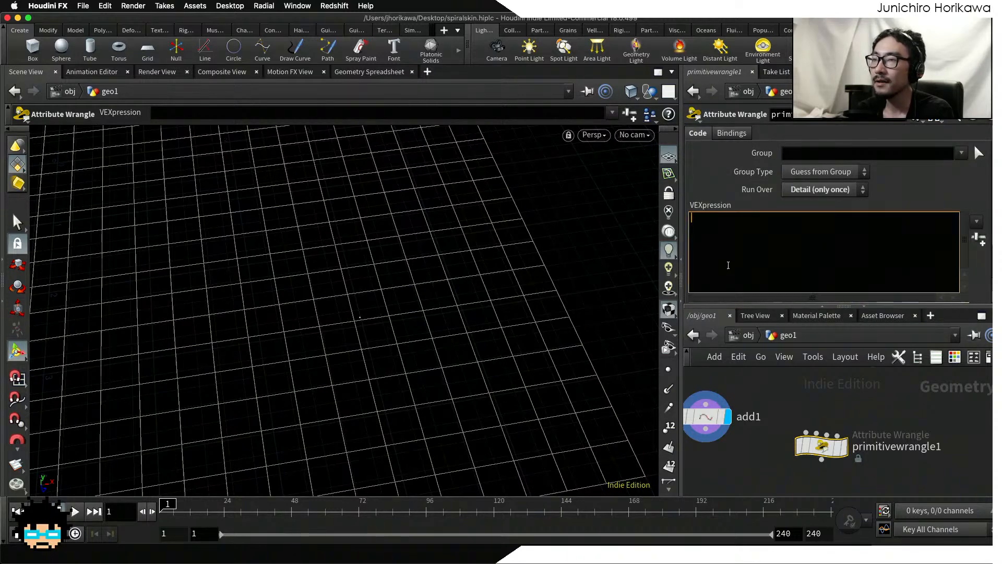
Step: Rearrange the Add and wrangle nodes so they sit further apart in the network
left_click_drag(707, 420, 713, 397)
middle_click_drag(730, 434, 735, 452)
left_click_drag(718, 412, 718, 408)
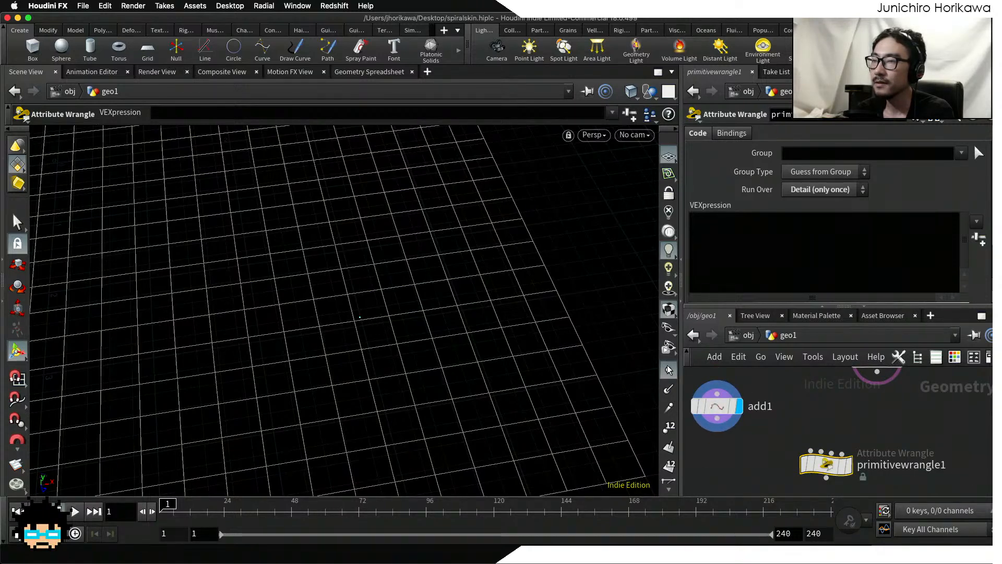
Step: Show points in the viewport and set the point marker size to 8 in the display options
key("d")
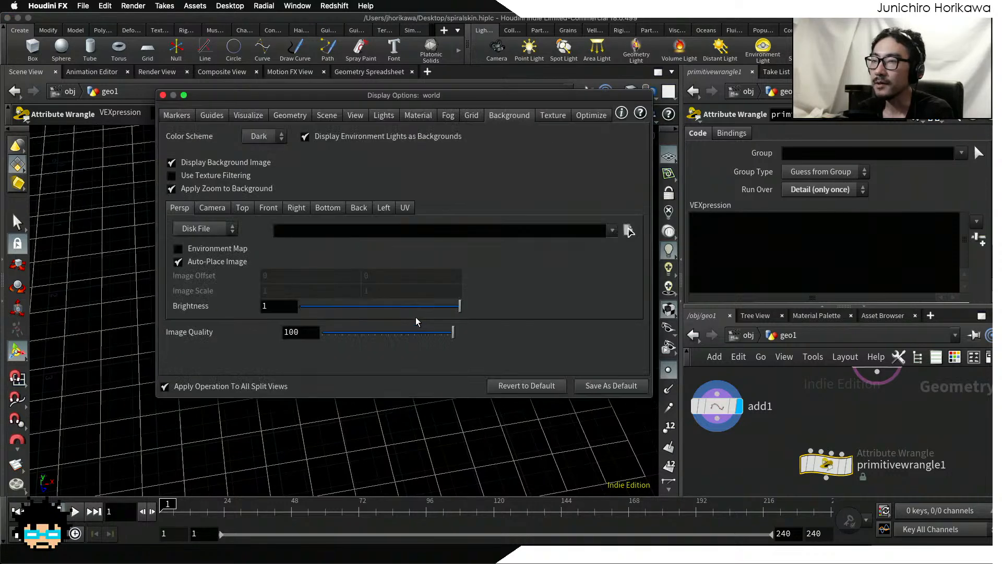
left_click(265, 119)
left_click(211, 116)
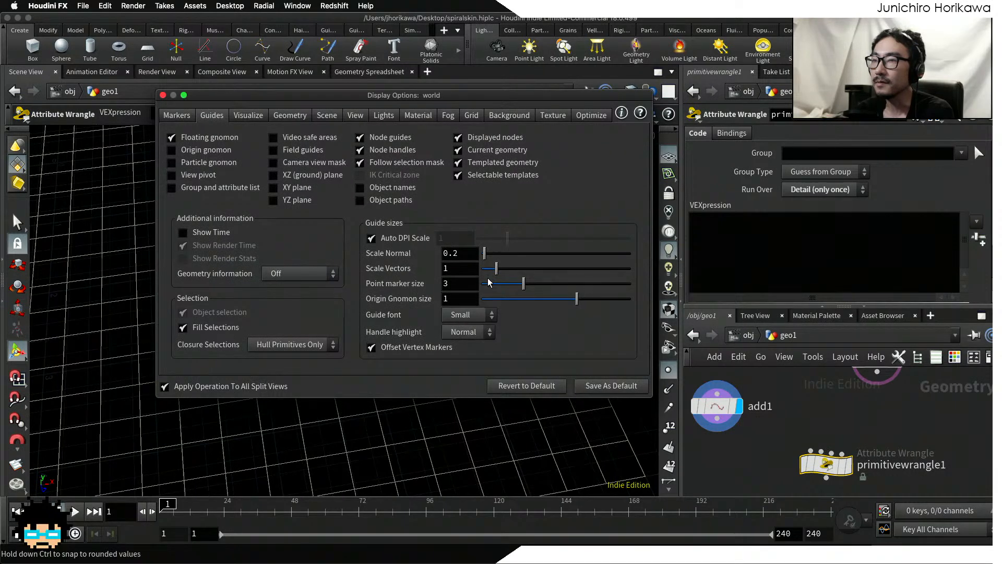
left_click_drag(526, 284, 630, 285)
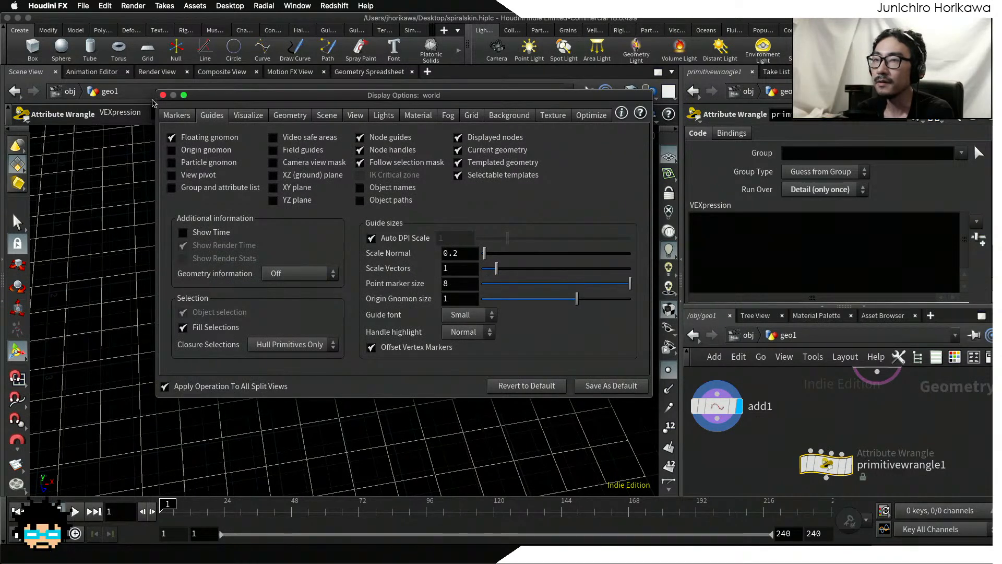
left_click(163, 95)
mouse_move(360, 346)
left_mouse_down()
mouse_move(369, 291)
mouse_move(367, 361)
left_mouse_up()
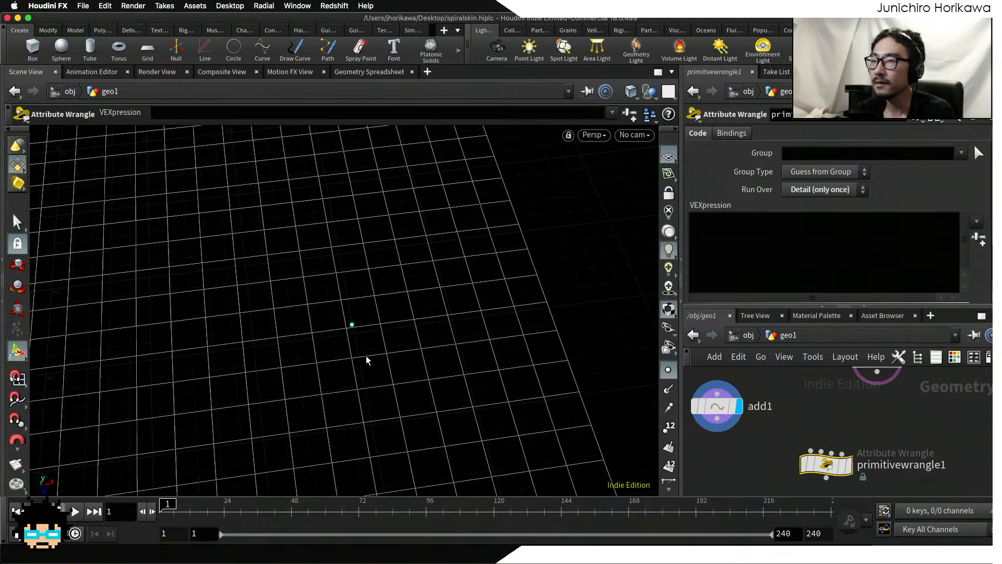
Step: Connect the Add node's output to the wrangle's second input and reposition the wrangle below it
left_click_drag(717, 425, 821, 450)
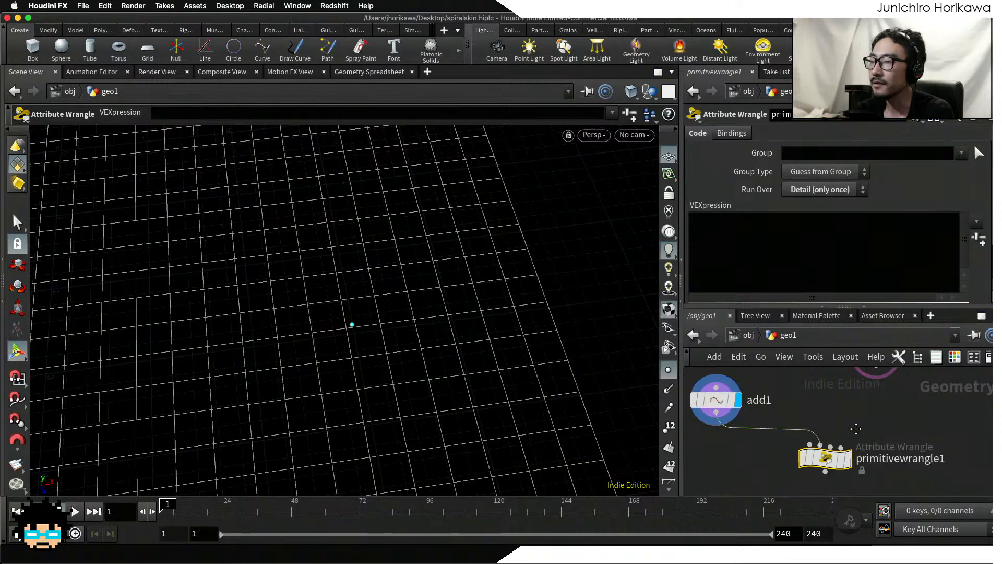
middle_click_drag(856, 428, 842, 397)
left_click_drag(812, 427, 802, 451)
scroll(805, 447, "up", 1)
Step: Rename the attribute wrangle node to start_prim_index
left_click(862, 452)
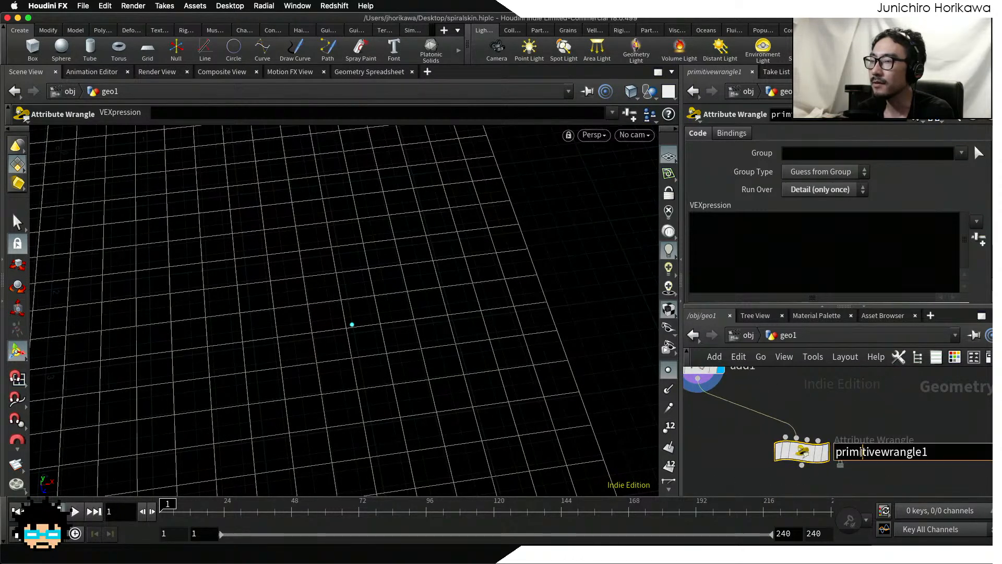
double_click(862, 452)
key("BackSpace")
type("start_prim")
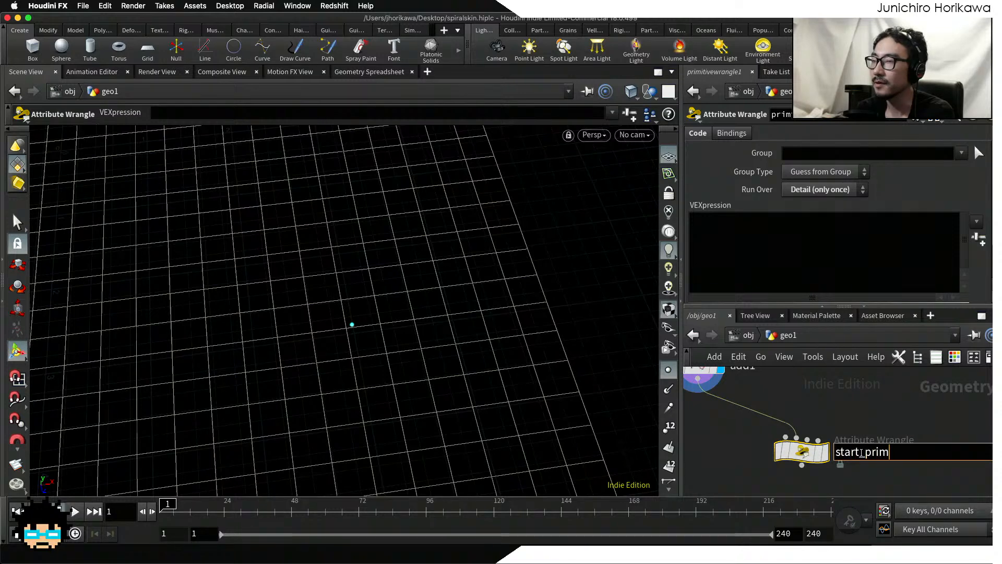
type("_index")
key("Return")
scroll(833, 413, "down", 1)
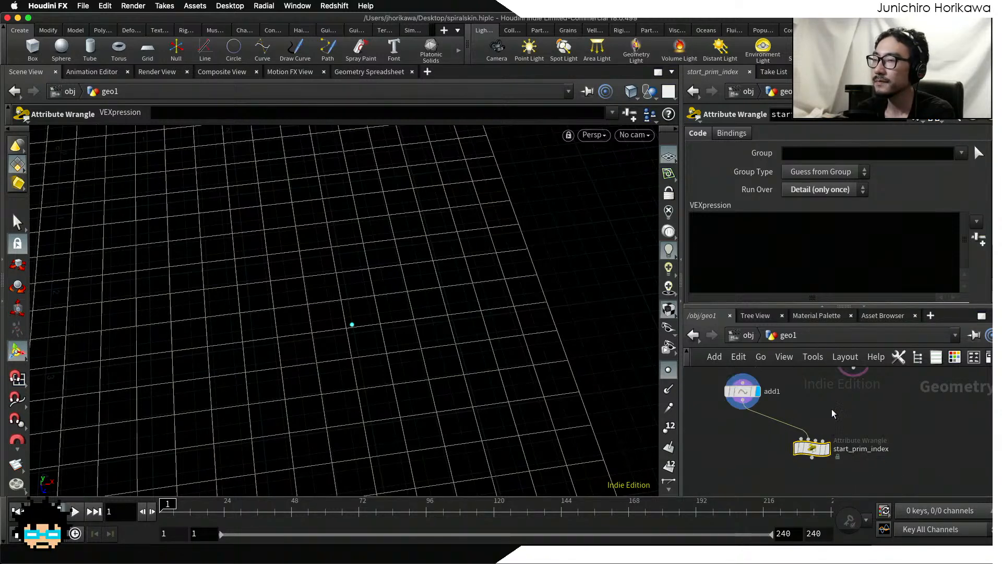
Step: Connect the grid node's output to the first input of start_prim_index and tidy the node positions
middle_click_drag(834, 413, 841, 434)
key("shift+s")
scroll(852, 416, "up", 1)
left_click(862, 390)
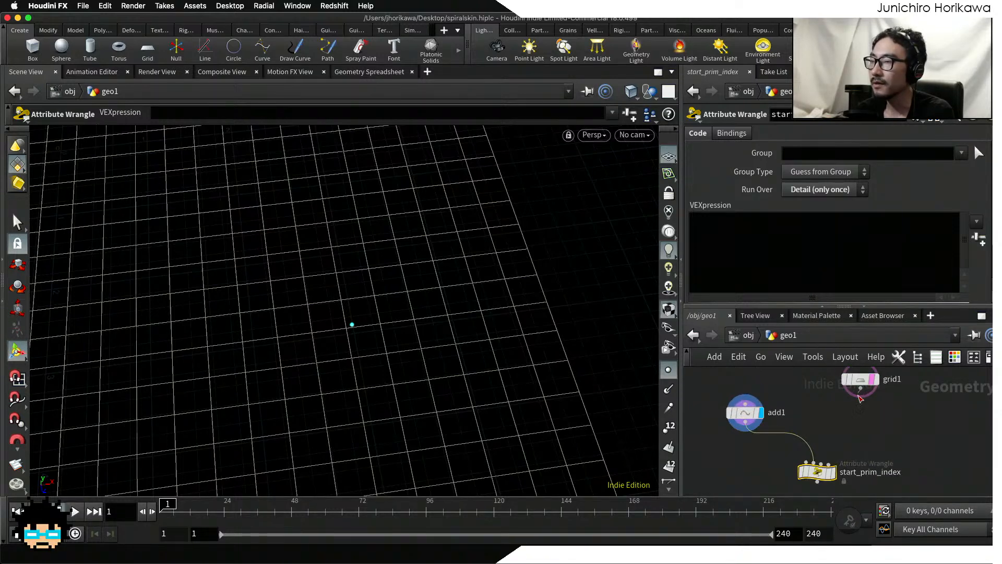
left_click_drag(859, 395, 806, 462)
scroll(849, 424, "up", 1)
left_click_drag(868, 380, 858, 394)
middle_click_drag(851, 431, 856, 458)
left_click_drag(855, 420, 839, 385)
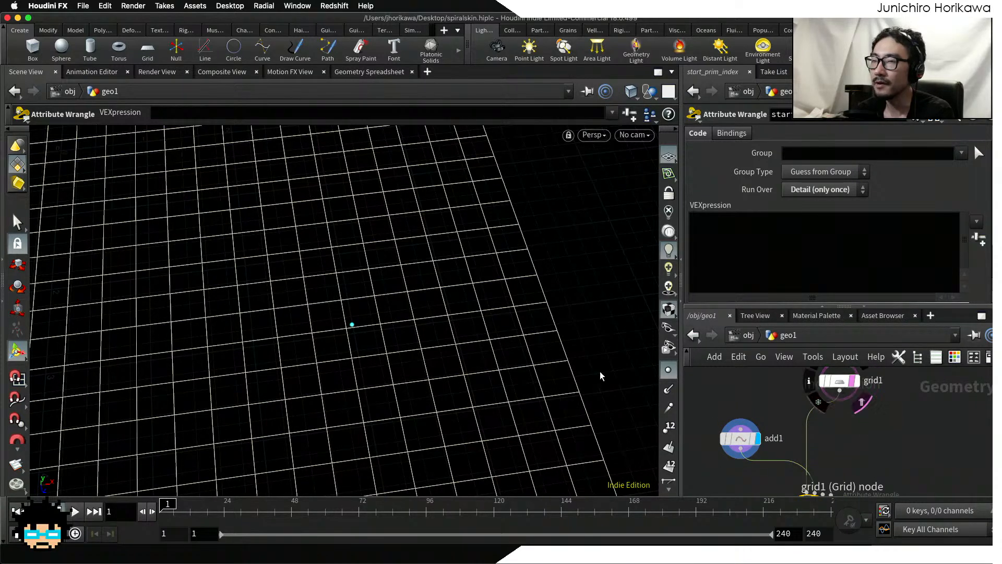
key("Escape")
Step: Display the start_prim_index result in the viewport and turn off the point markers
left_click_drag(443, 329, 340, 372)
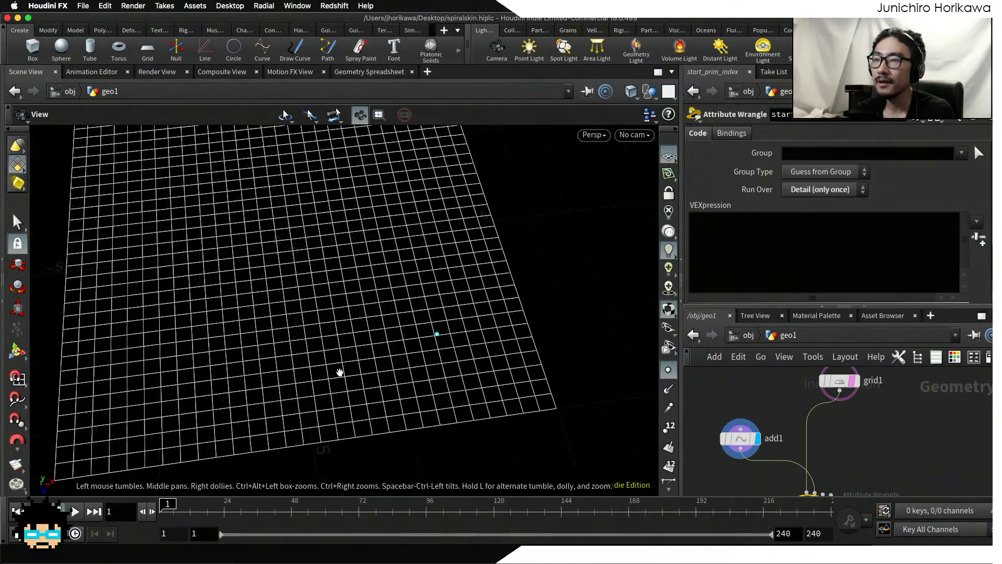
middle_click_drag(821, 439, 790, 371)
scroll(789, 440, "up", 1)
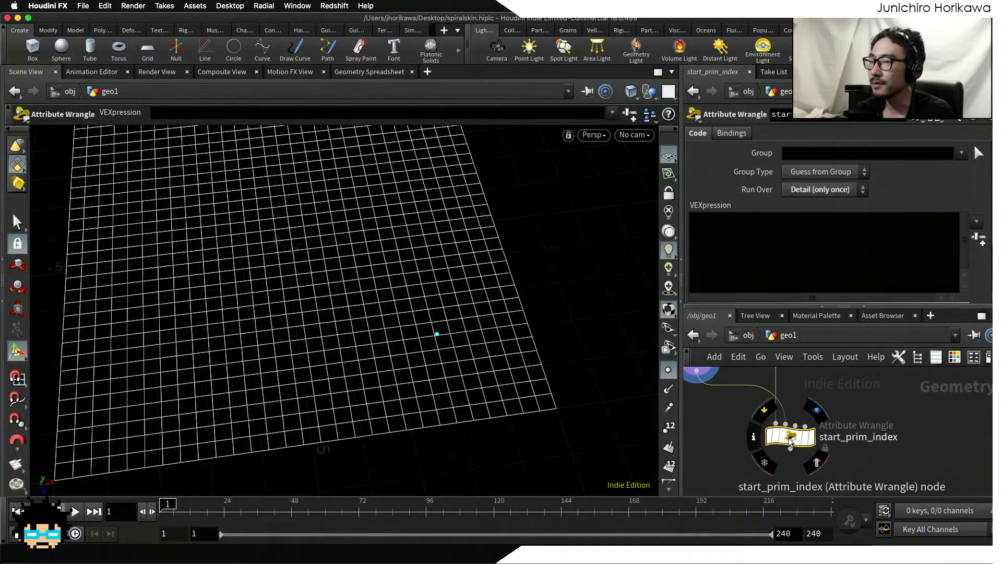
left_click(812, 440)
left_click(829, 438)
left_click(808, 441)
left_click(813, 441)
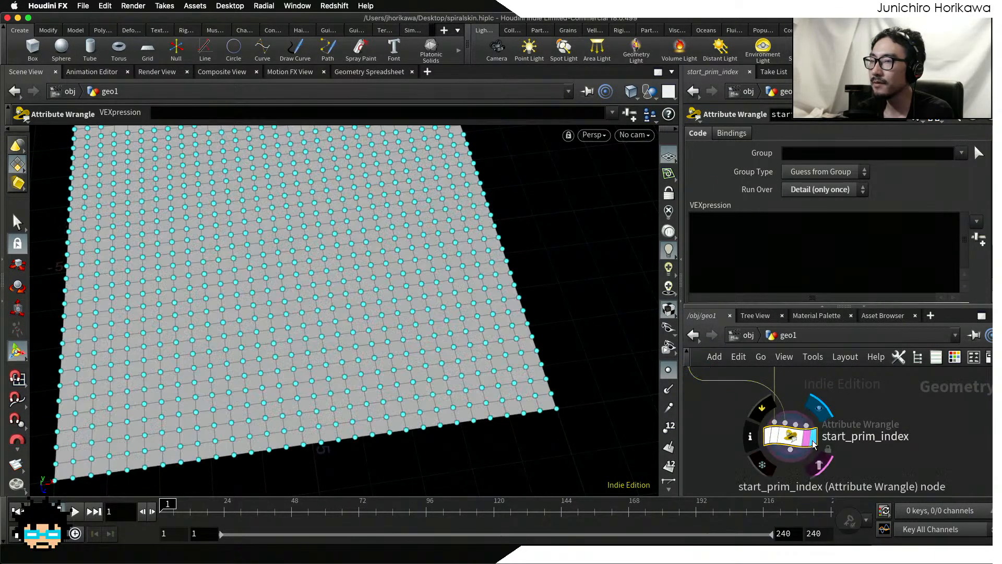
left_click(669, 371)
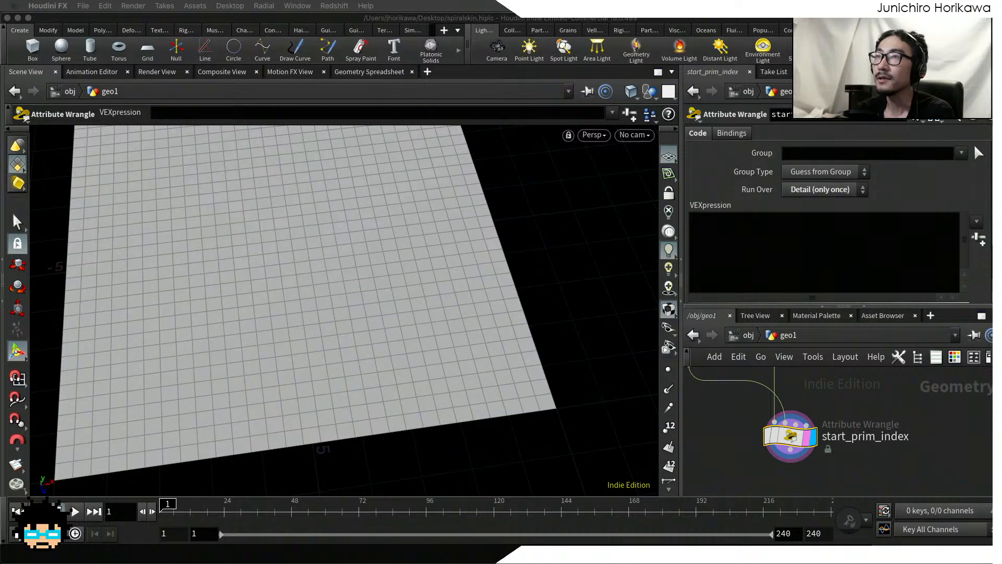
Step: Write the VEX line vector pos = point(1, "P", 0); in the start_prim_index wrangle
left_click(791, 254)
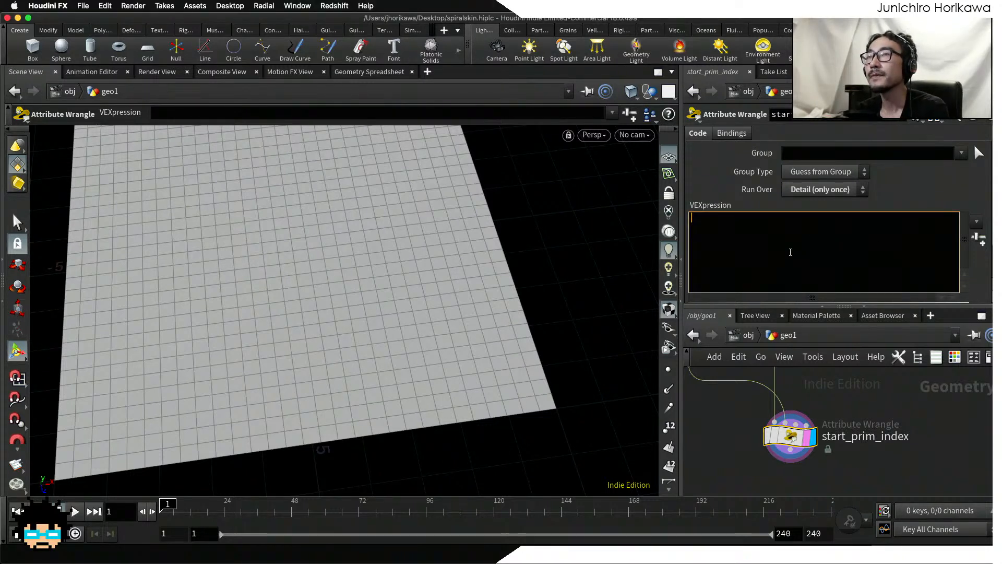
type("ve")
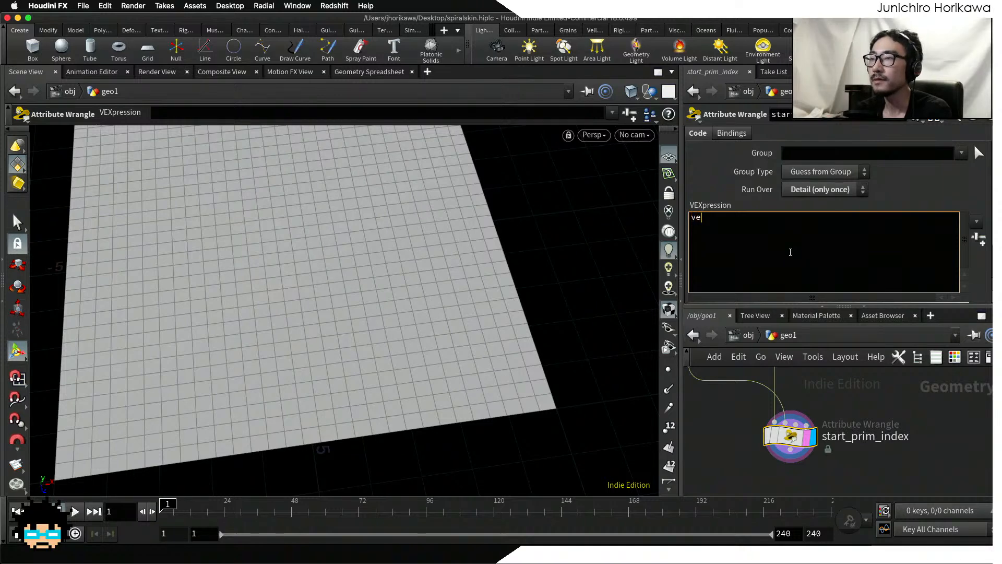
type("ctr")
type("or ")
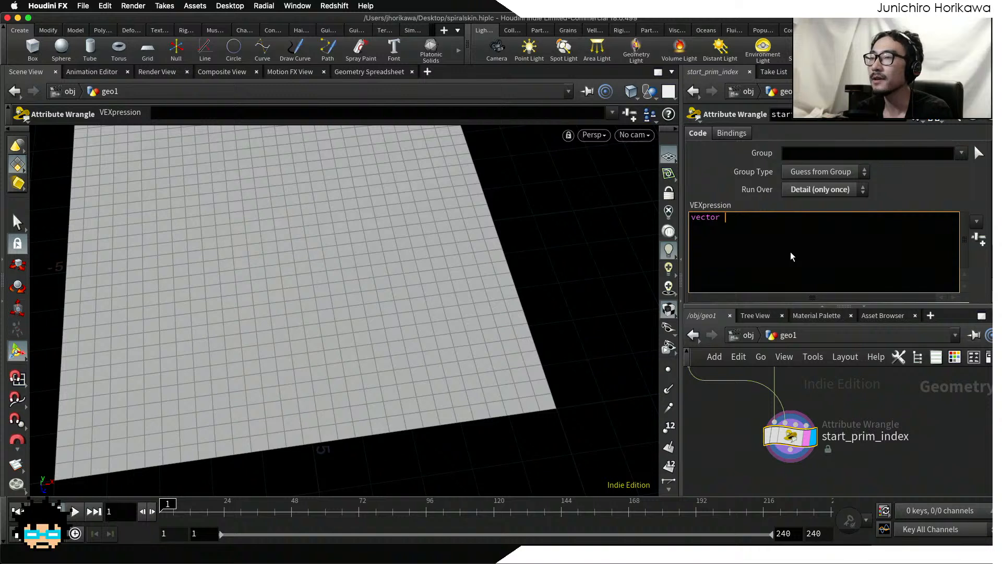
type("poin")
key("BackSpace")
key("BackSpace")
key("BackSpace")
key("BackSpace")
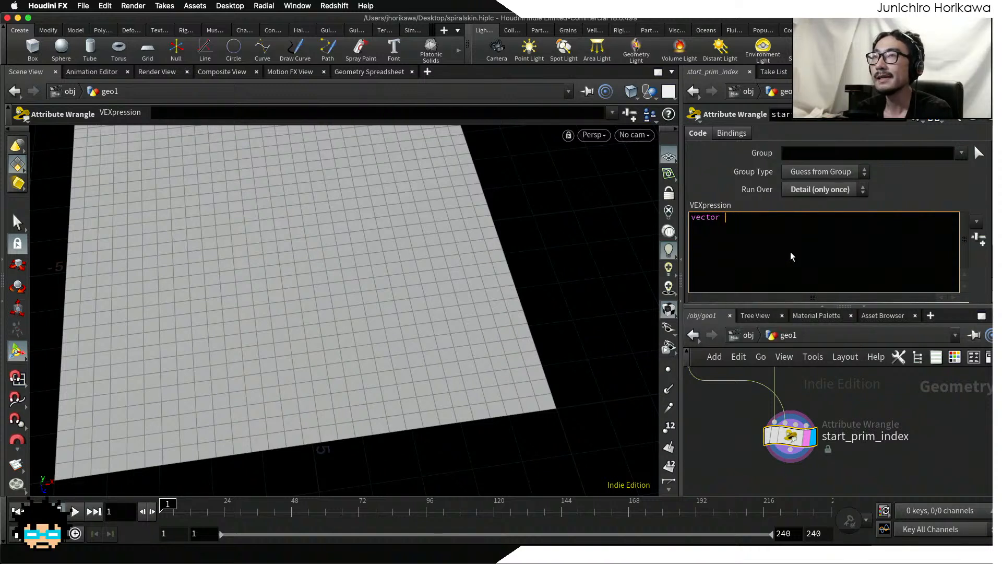
type("pos = poi8nt(1")
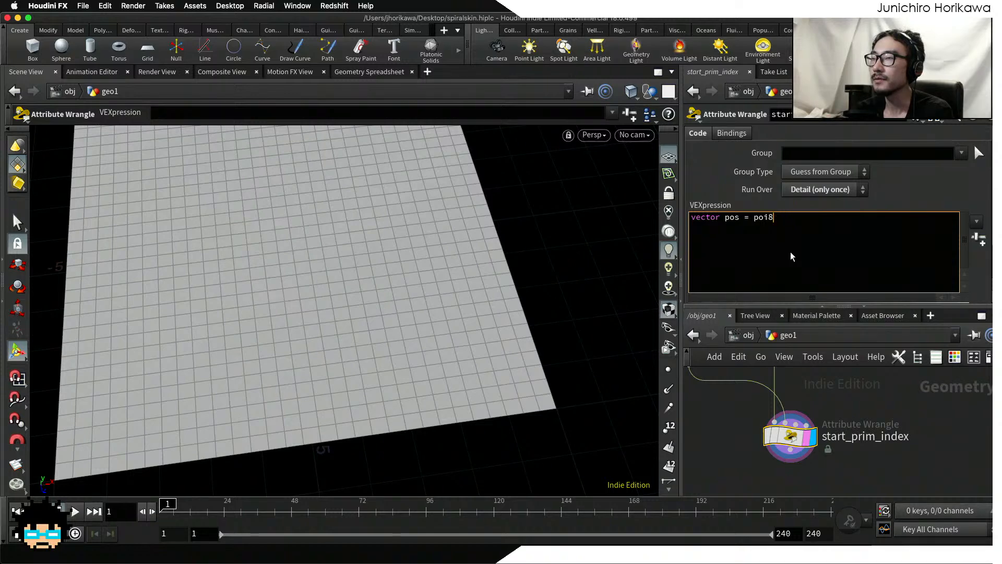
key("BackSpace")
type("nt(")
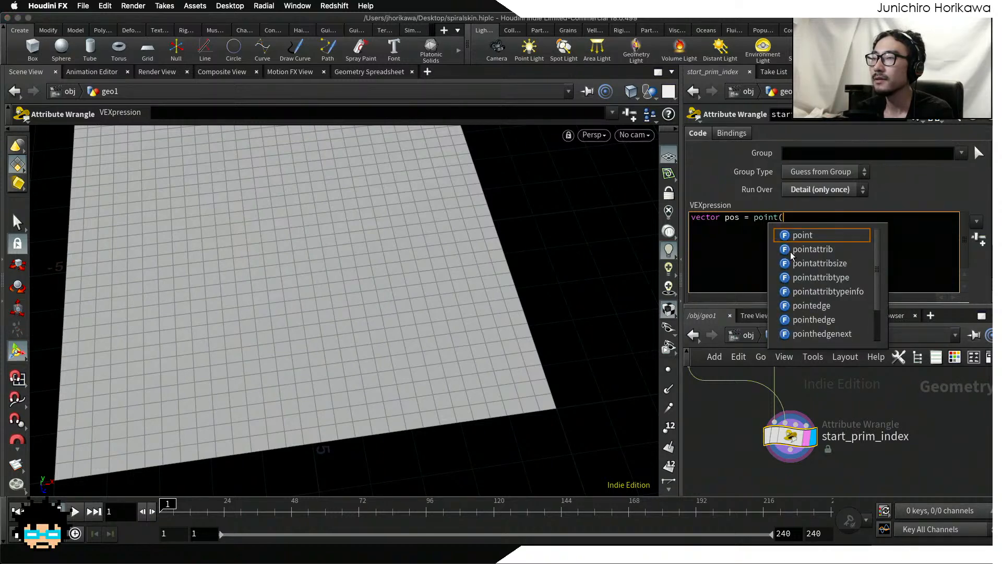
type("1, ")
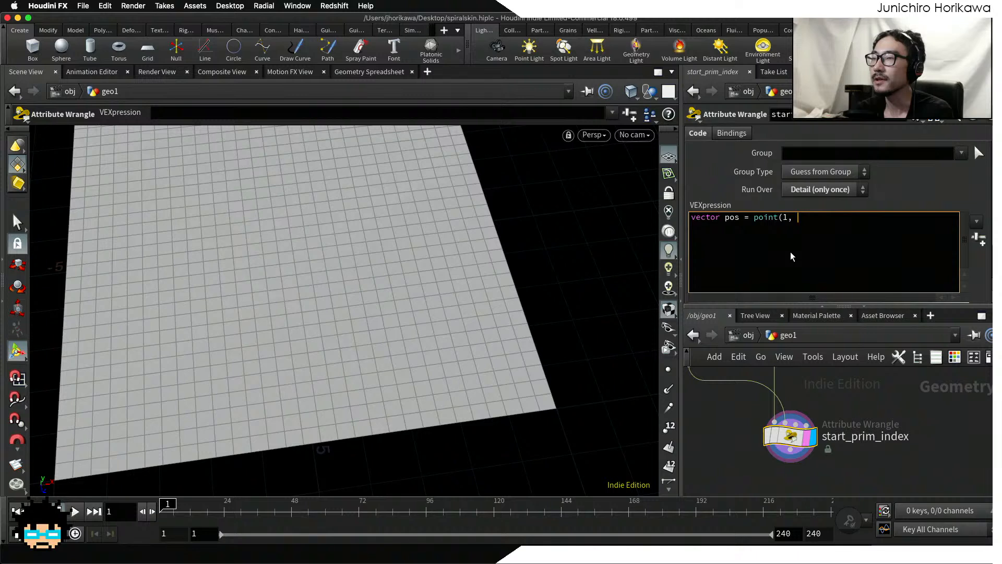
type("\"P\", ")
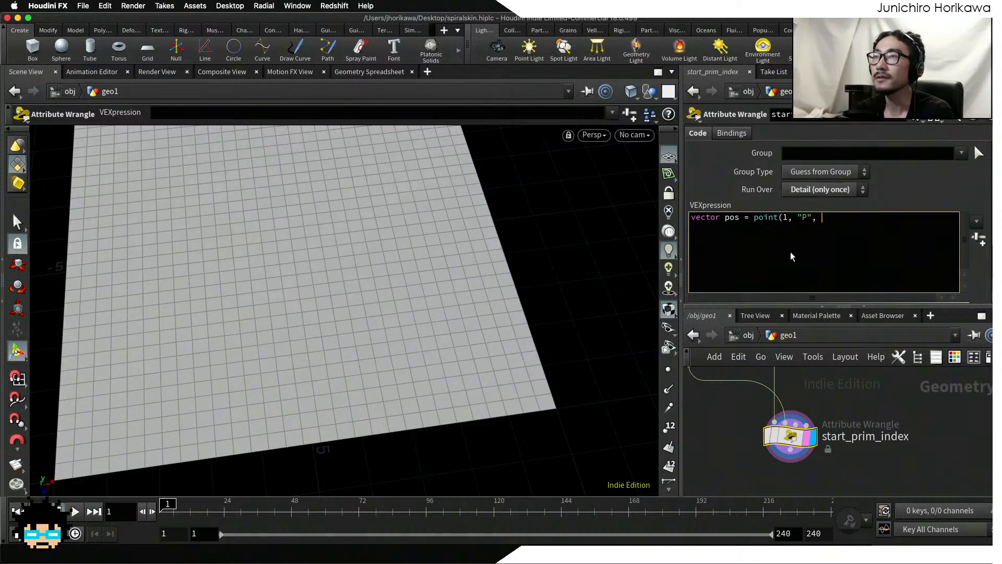
type("0);")
key("Return")
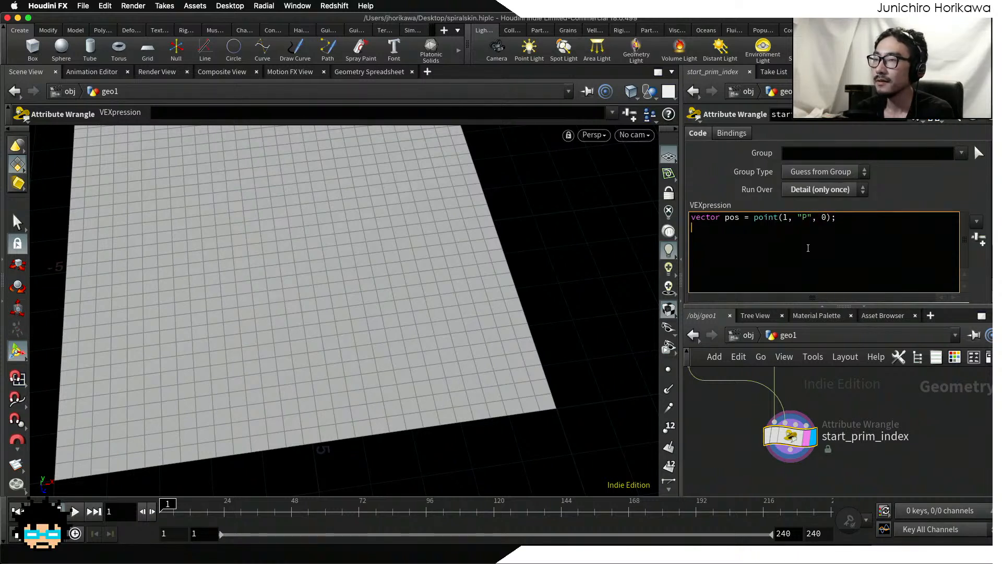
left_click_drag(840, 218, 631, 209)
left_click(843, 257)
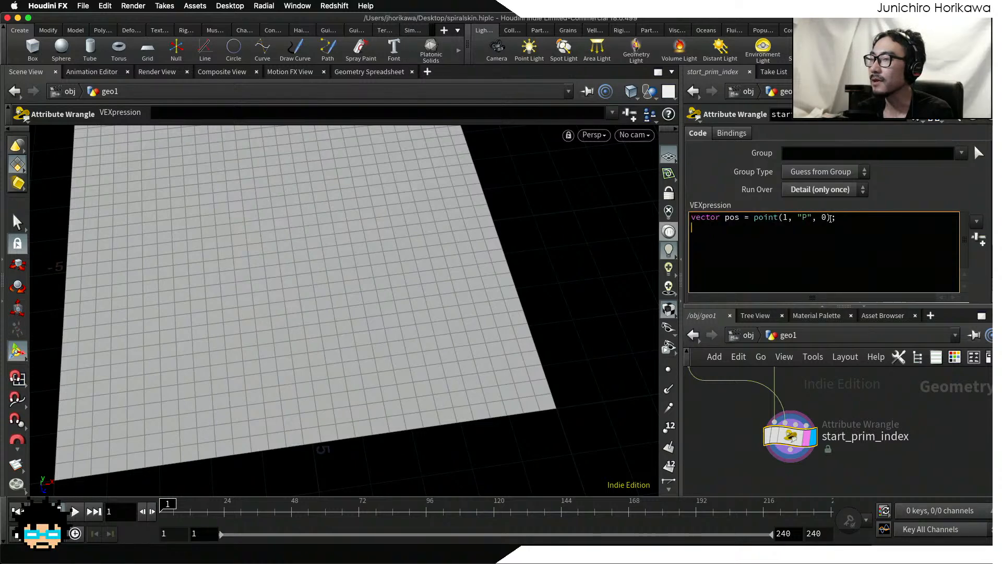
Step: Enlarge the network area and begin an xyzdist call below the pos line with the arguments 0 and pos
middle_click_drag(841, 383, 876, 422)
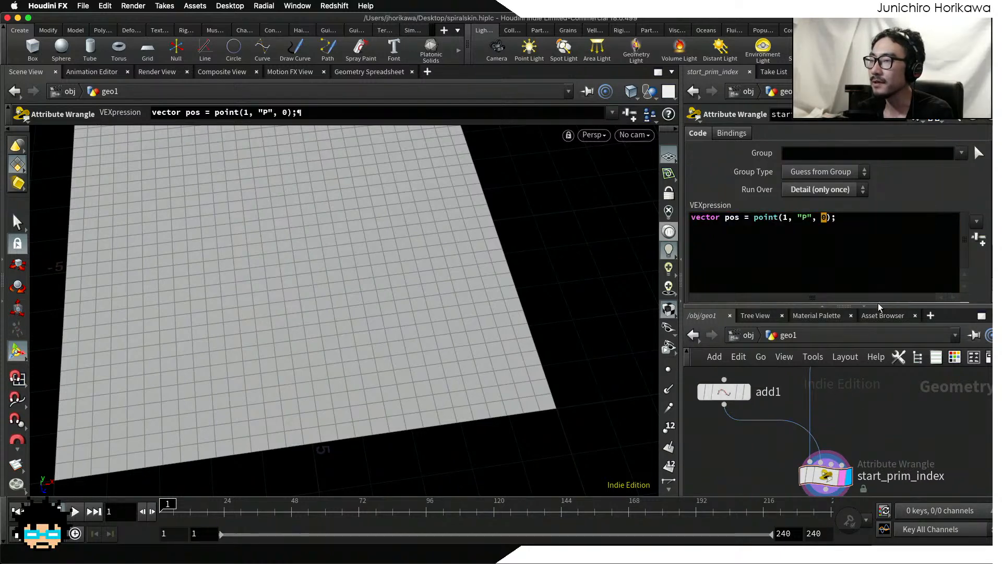
left_click_drag(880, 305, 880, 285)
left_click(869, 226)
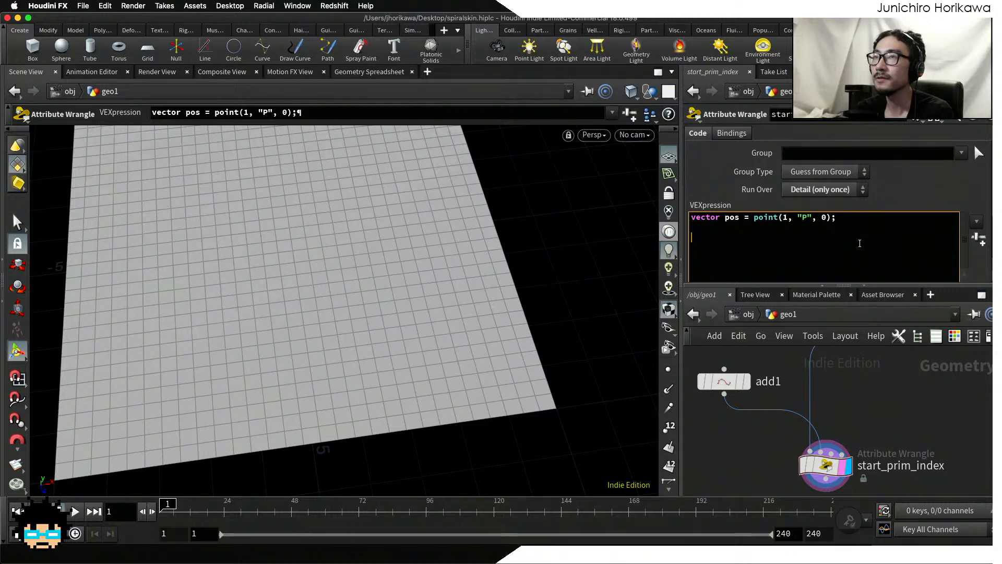
type("xyz")
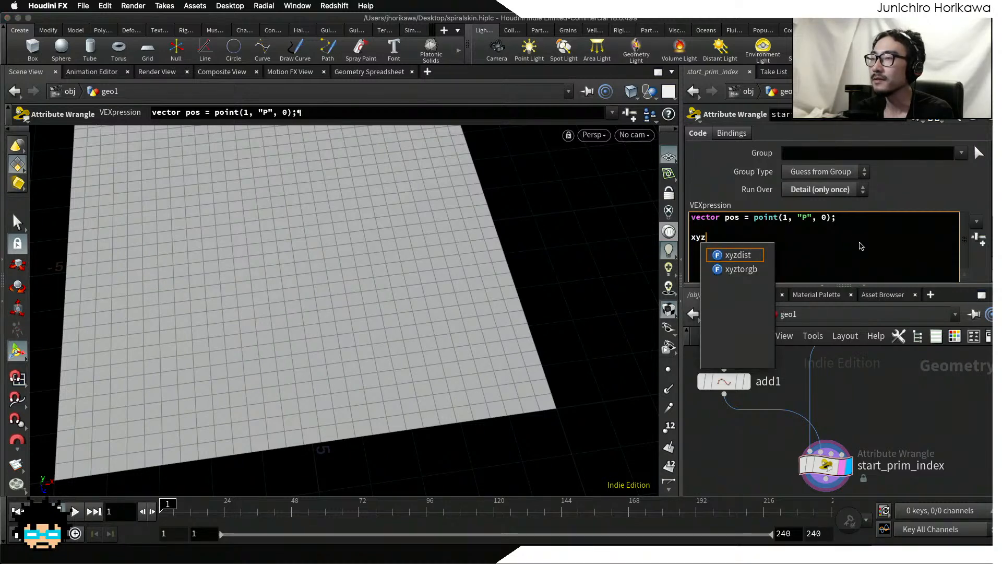
type("dist(")
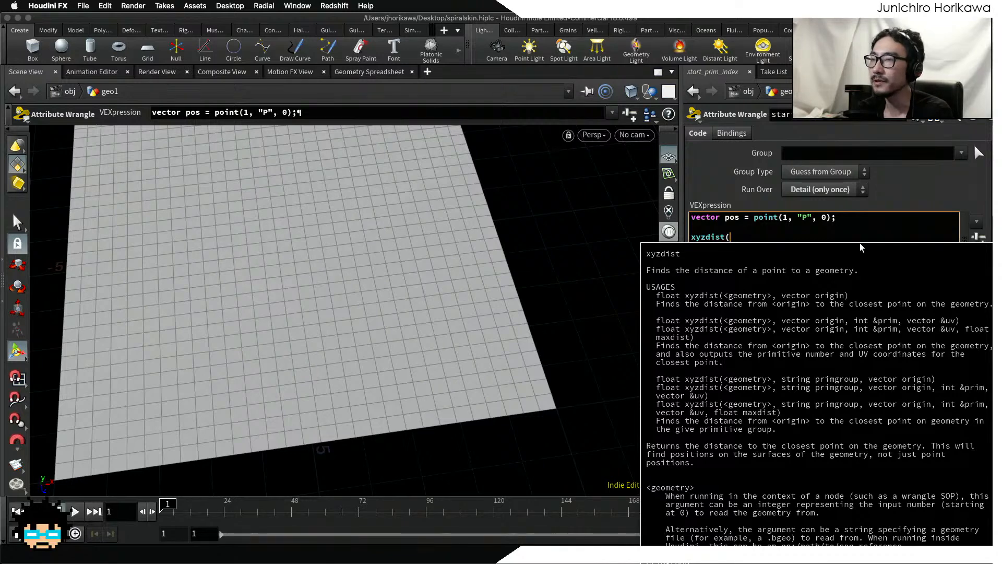
type("0,")
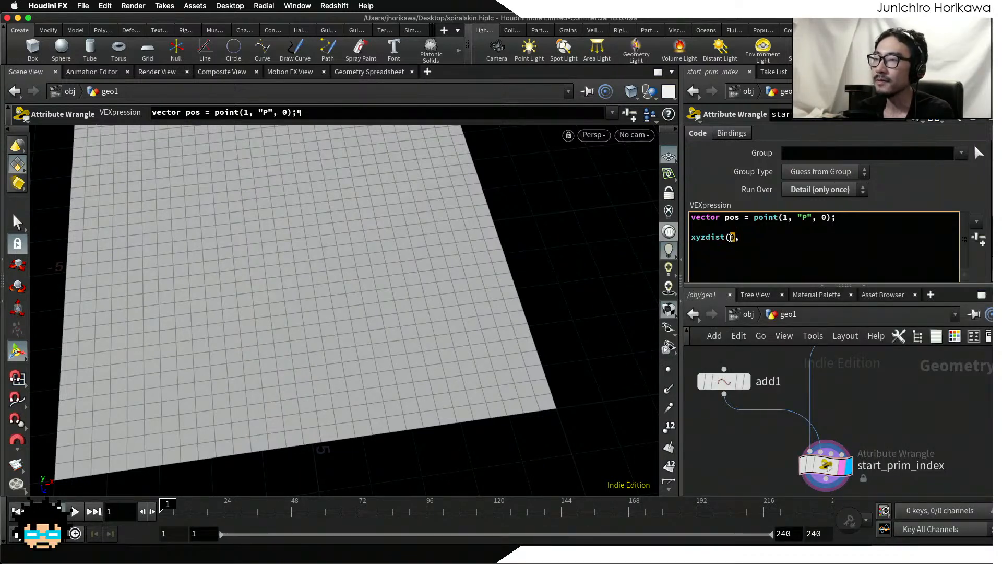
left_click(757, 239)
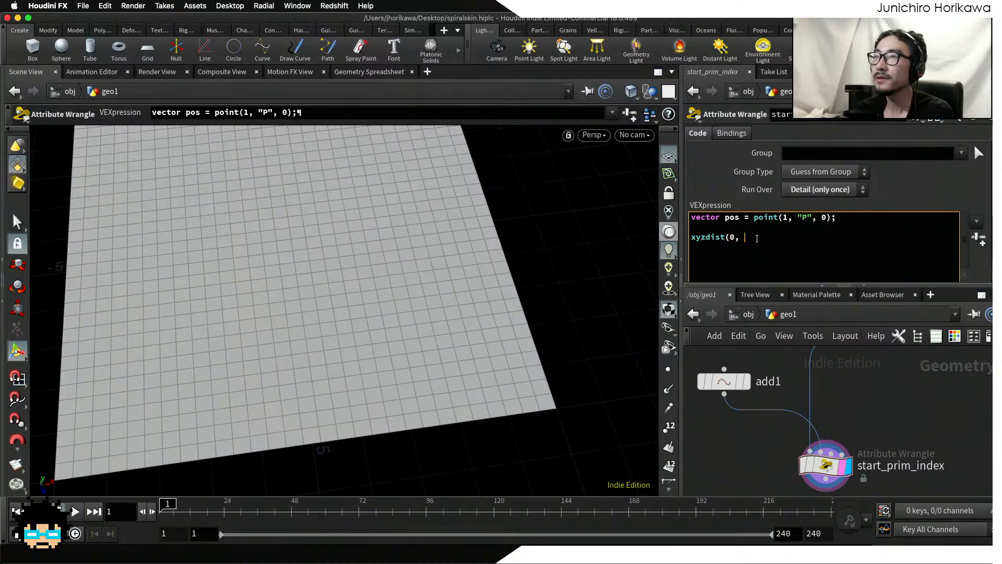
type("pos,")
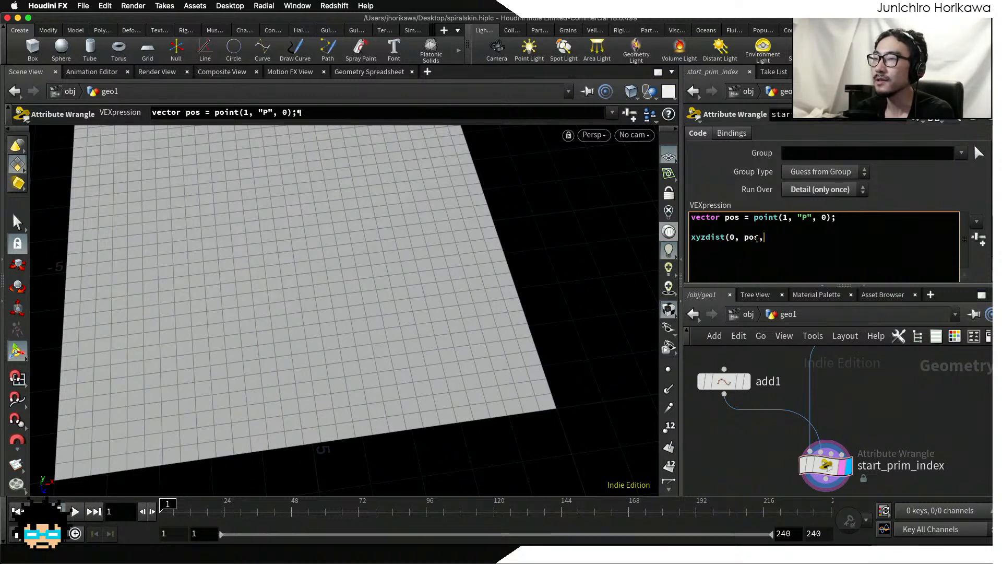
Step: Declare the variables int prim; and vector uv; above the xyzdist call
left_click_drag(851, 217, 691, 217)
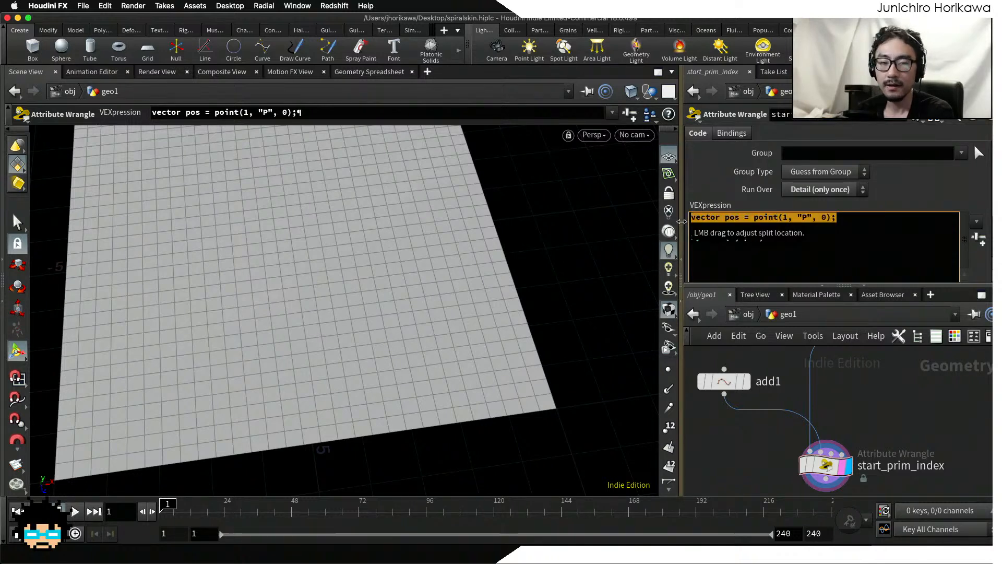
left_click(790, 240)
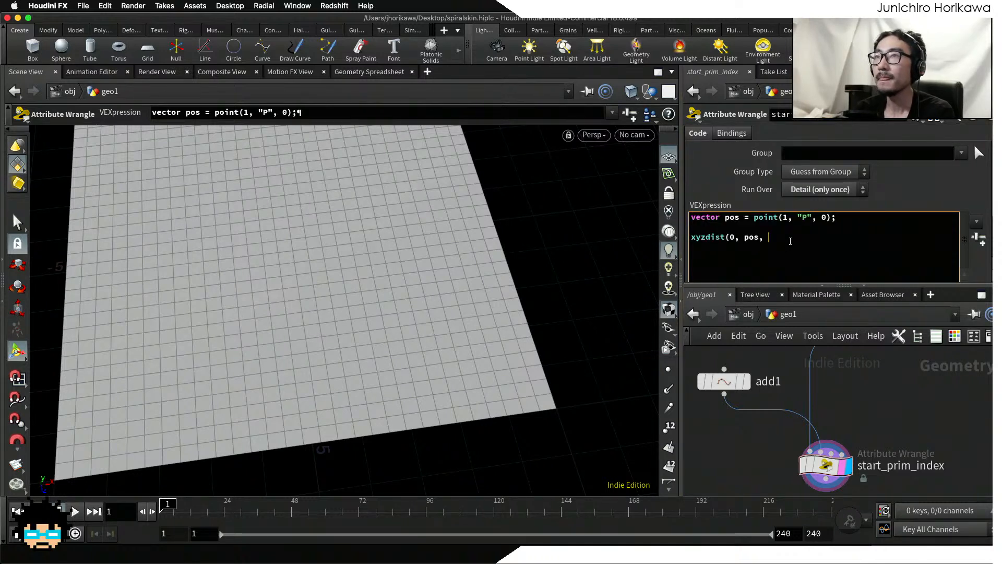
left_click(786, 231)
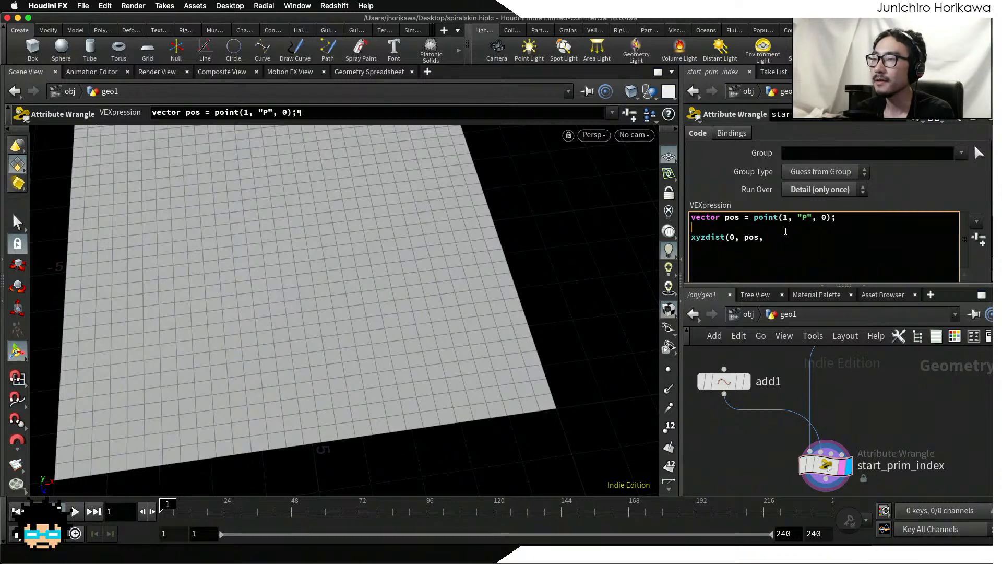
key("Return")
type("in")
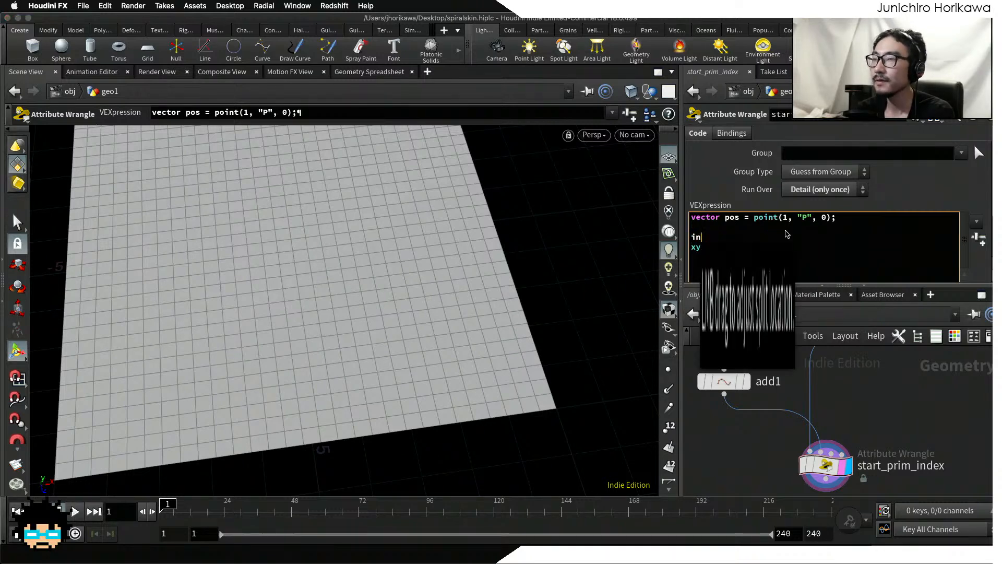
type("t prim;")
key("Return")
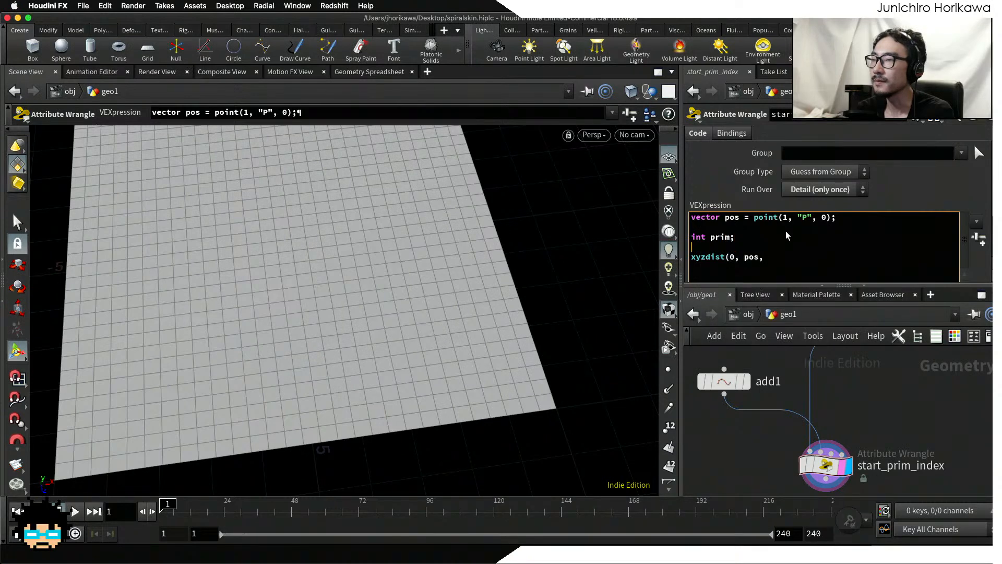
type("vector uv;")
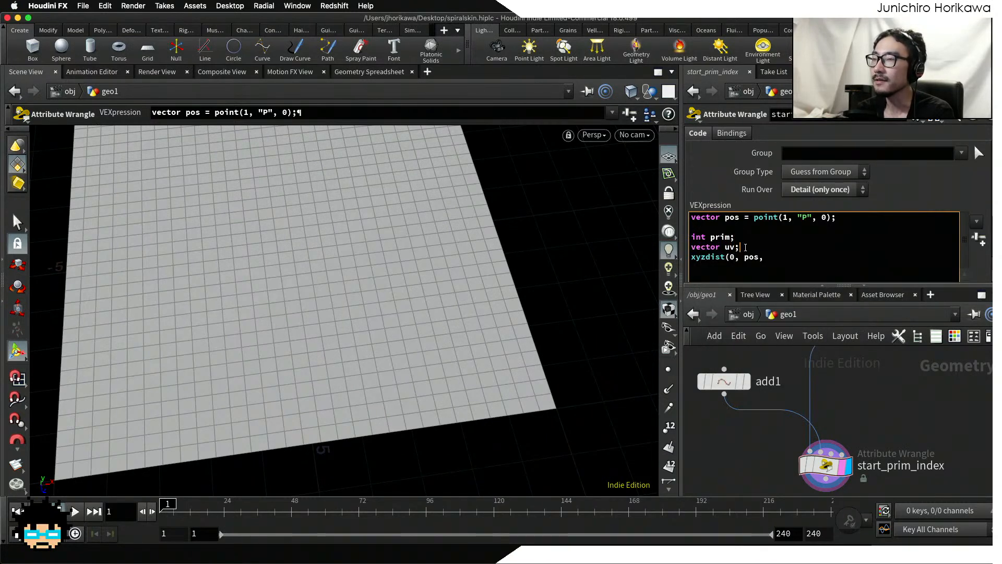
Step: Complete the xyzdist call in the start_prim_index wrangle so it reads xyzdist(0, pos, prim, uv);
left_click_drag(740, 247, 677, 235)
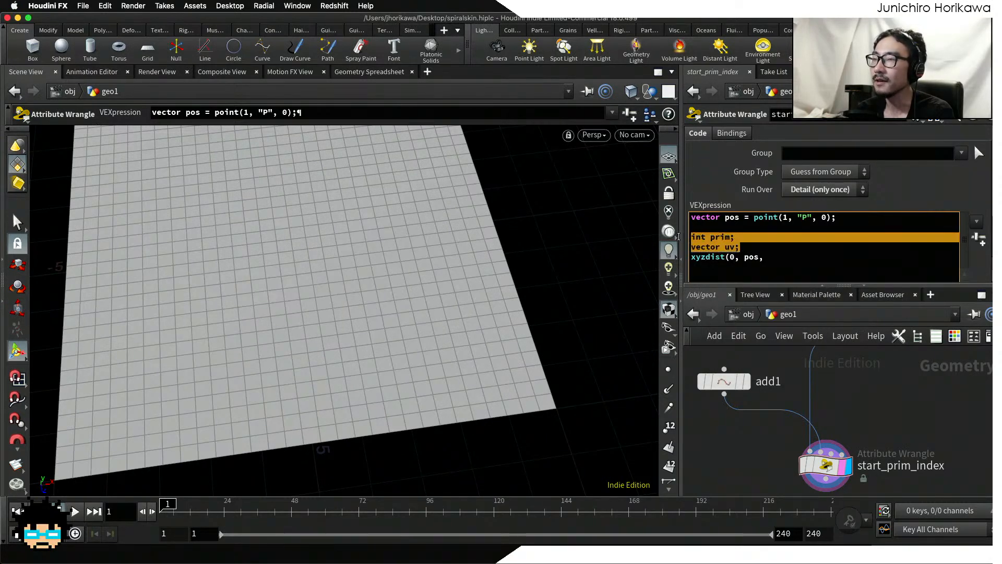
left_click_drag(768, 257, 690, 259)
left_click(696, 257)
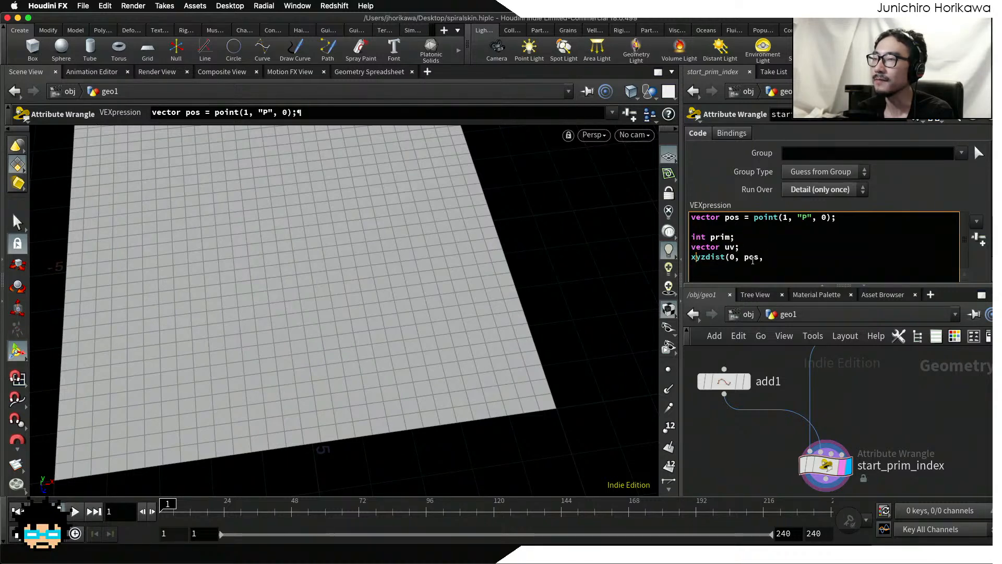
left_click(772, 257)
type("prim, ")
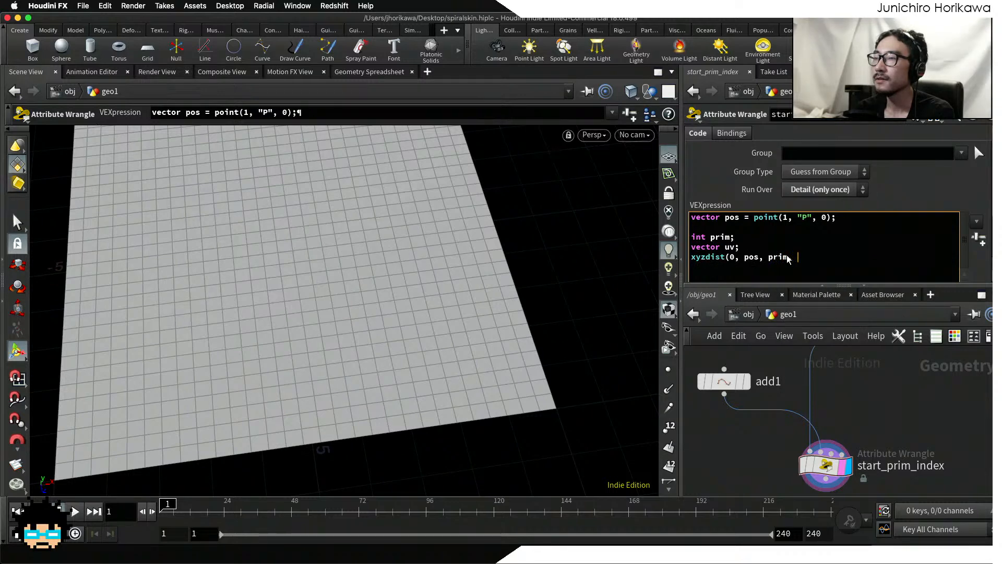
type("uv);")
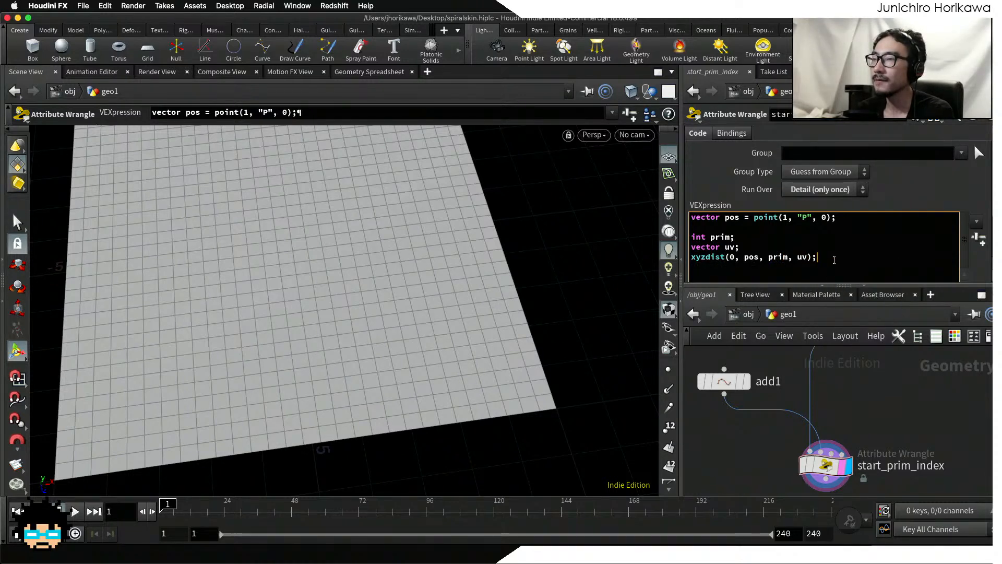
left_click_drag(834, 260, 688, 258)
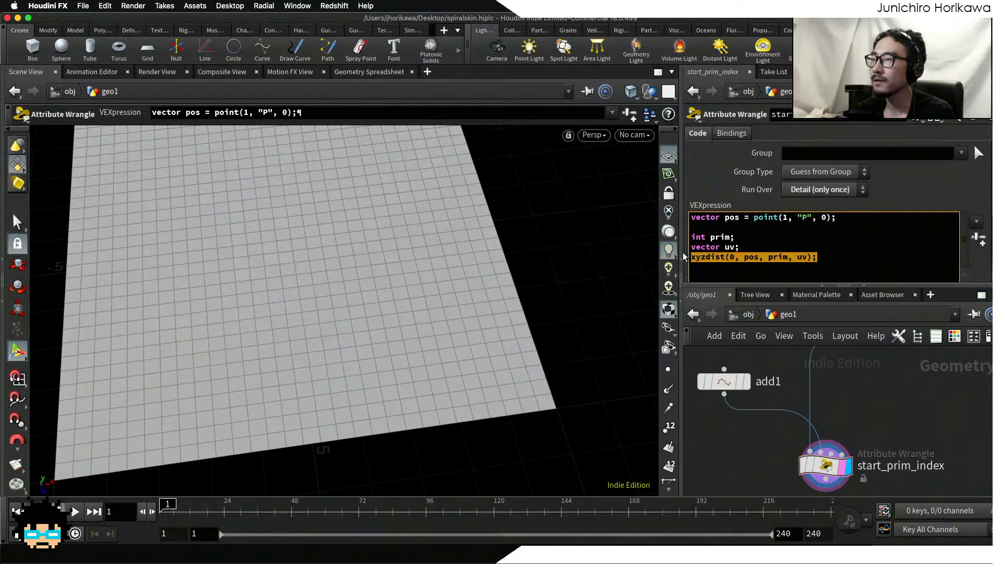
left_click(697, 258)
left_click_drag(826, 256, 710, 258)
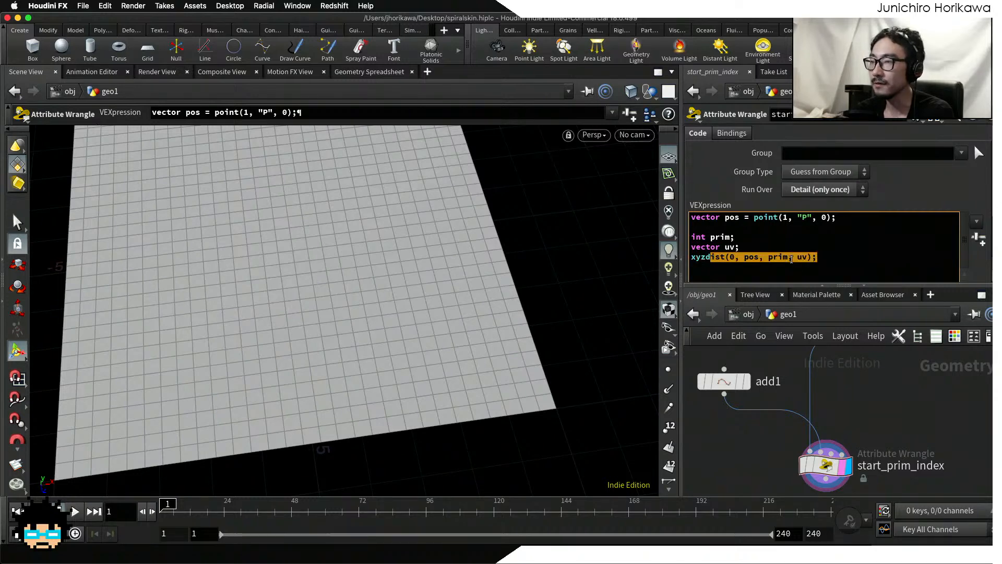
left_click(789, 258)
left_click_drag(790, 258, 696, 257)
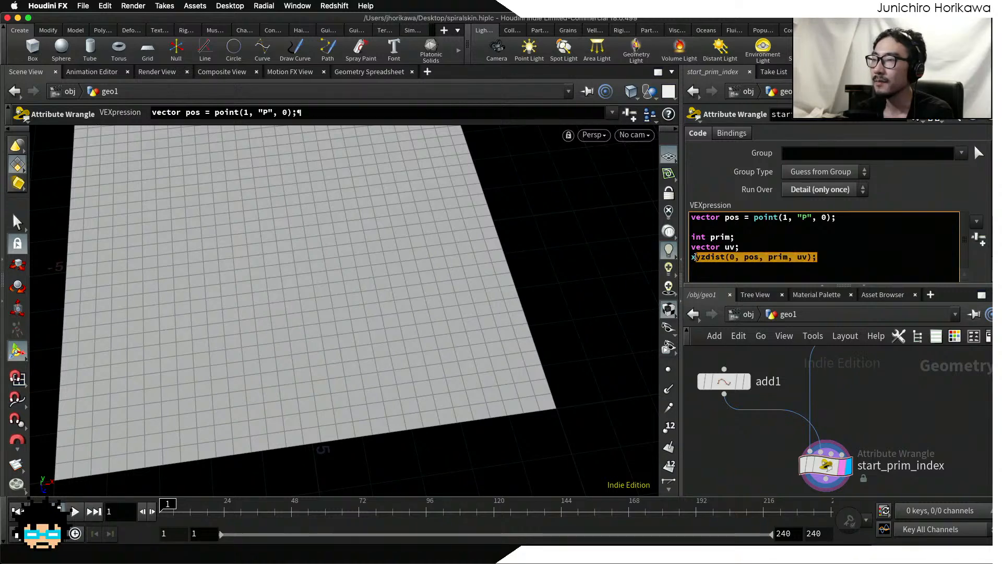
left_click(833, 256)
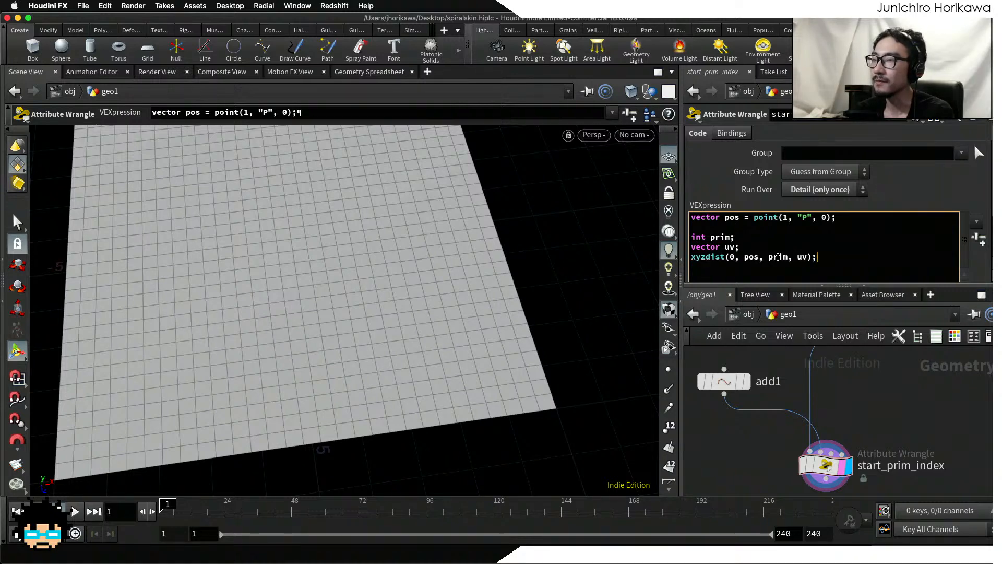
left_click_drag(789, 256, 771, 257)
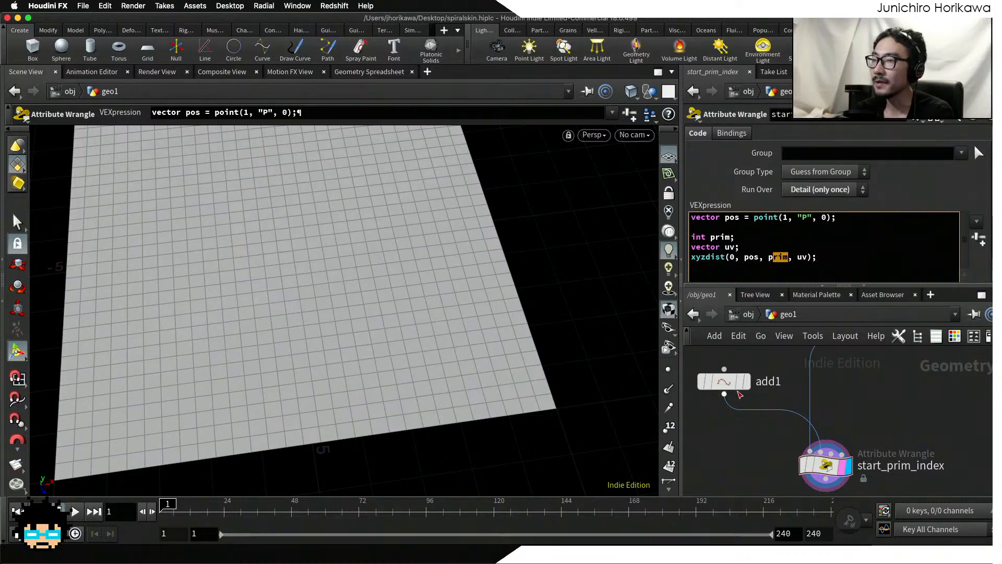
Step: View the add1 points in the viewport and return the display to start_prim_index
left_click(740, 382)
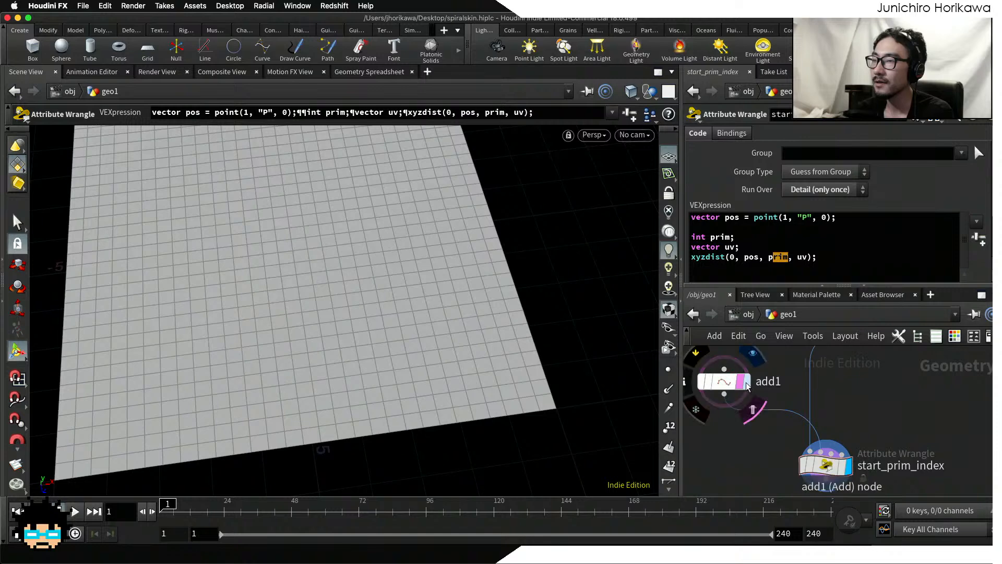
left_click(747, 384)
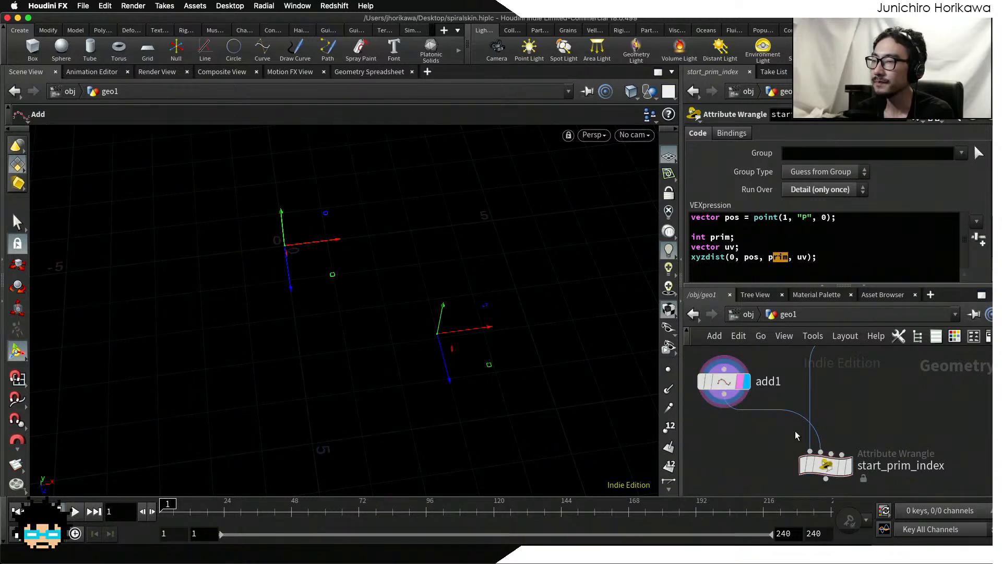
left_click(843, 464)
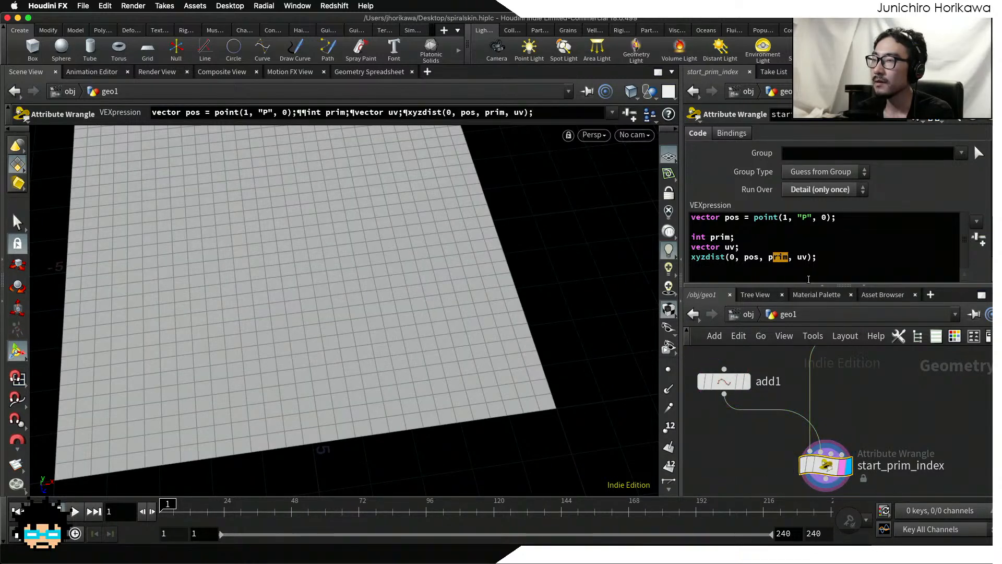
Step: Store the found primitive index by adding the line i@sprim = prim; below the xyzdist call, and save the scene
left_click(809, 280)
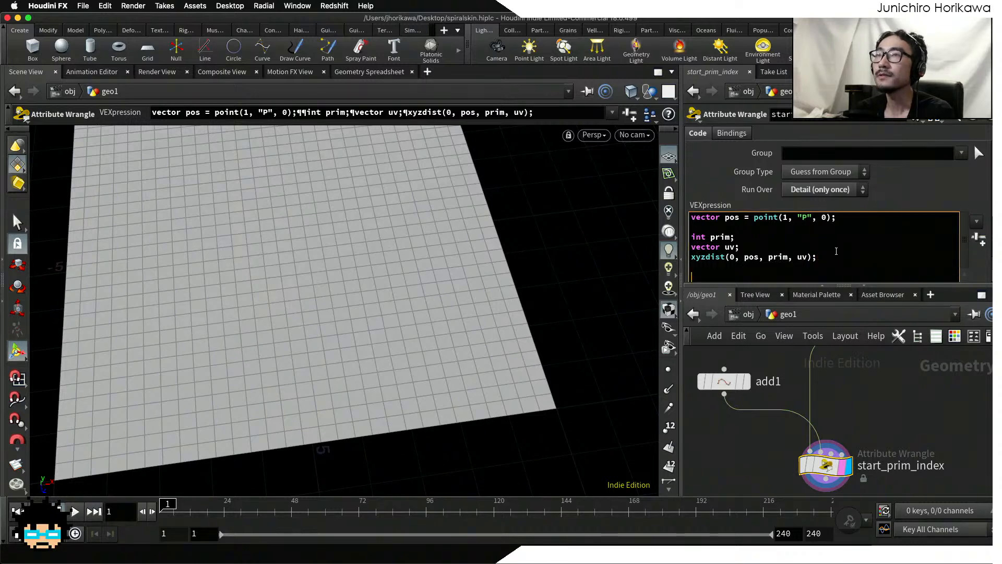
type("i@")
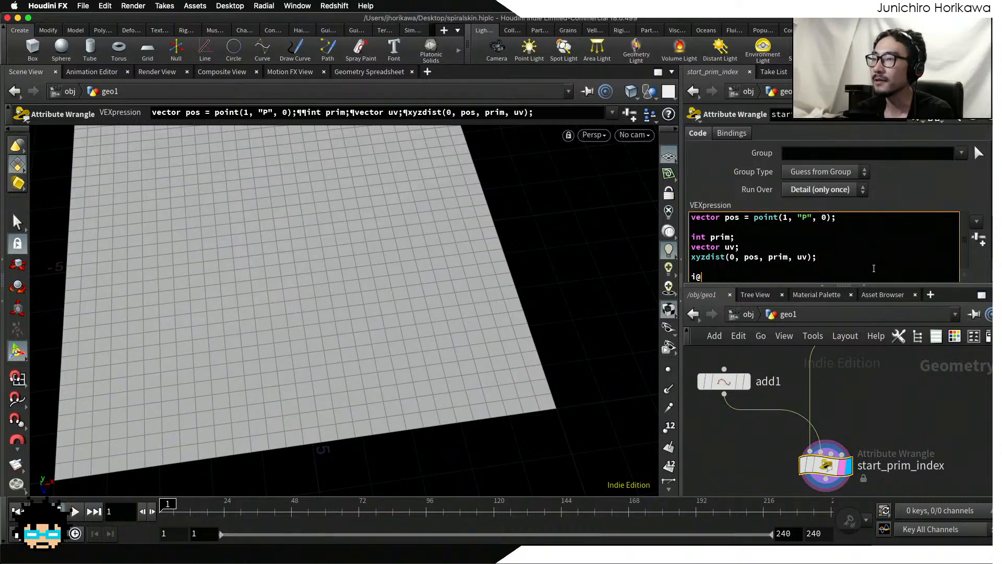
type("sprim")
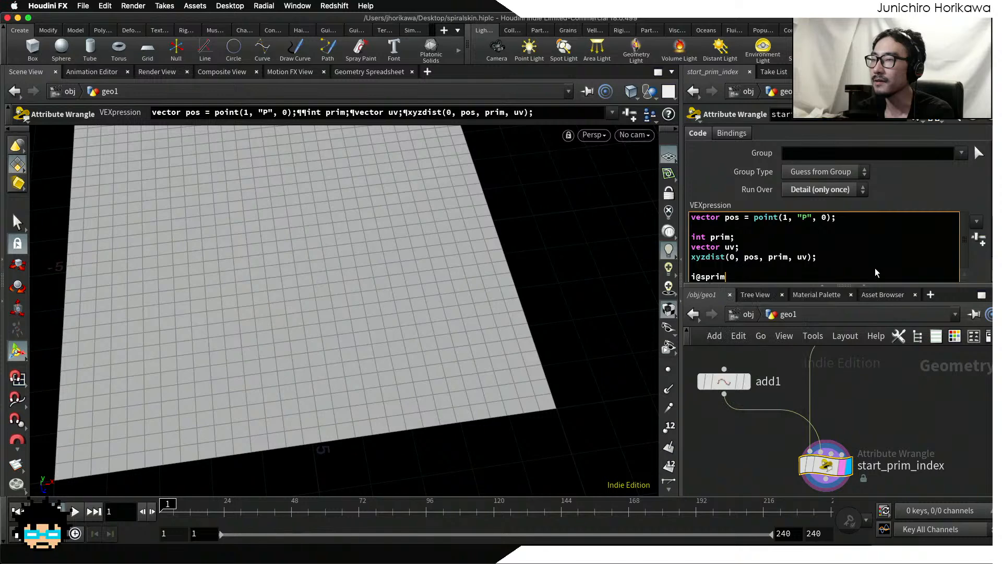
type(" = ")
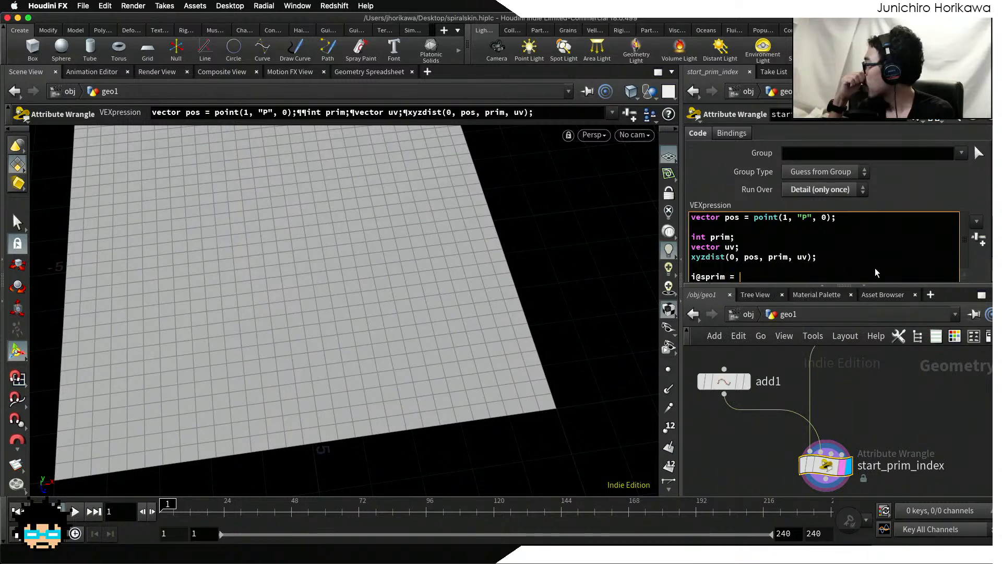
type("p")
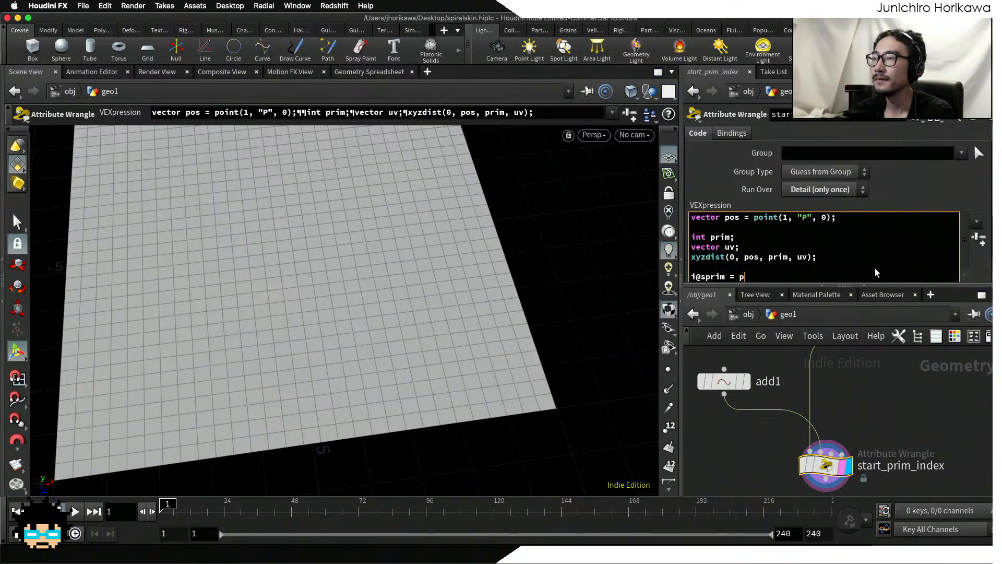
type("rim;")
key("super+s")
Step: Nudge the start_prim_index node slightly upward and show its detail attributes in the geometry spreadsheet
scroll(903, 400, "down", 2)
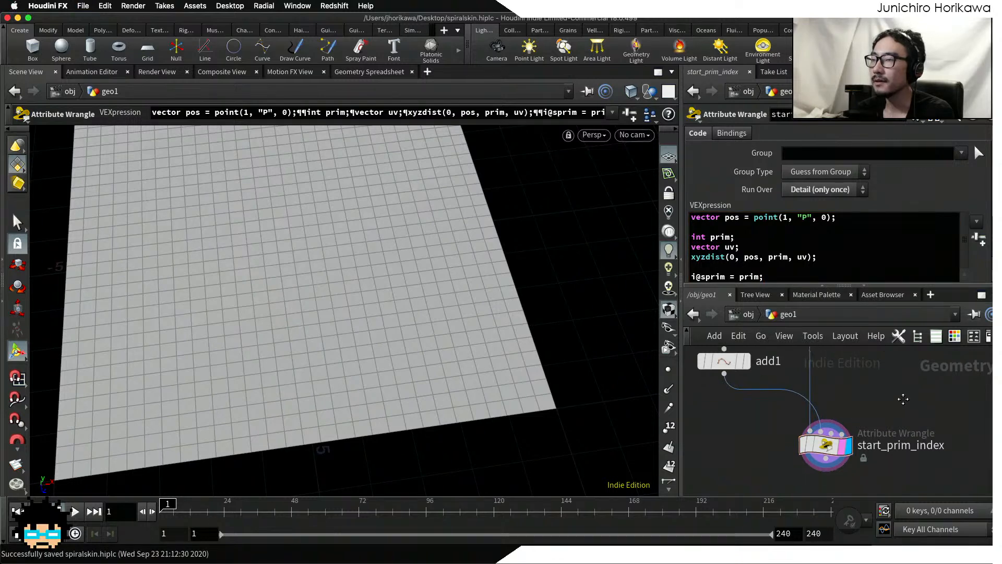
middle_click_drag(903, 399, 902, 399)
left_click_drag(825, 445, 824, 434)
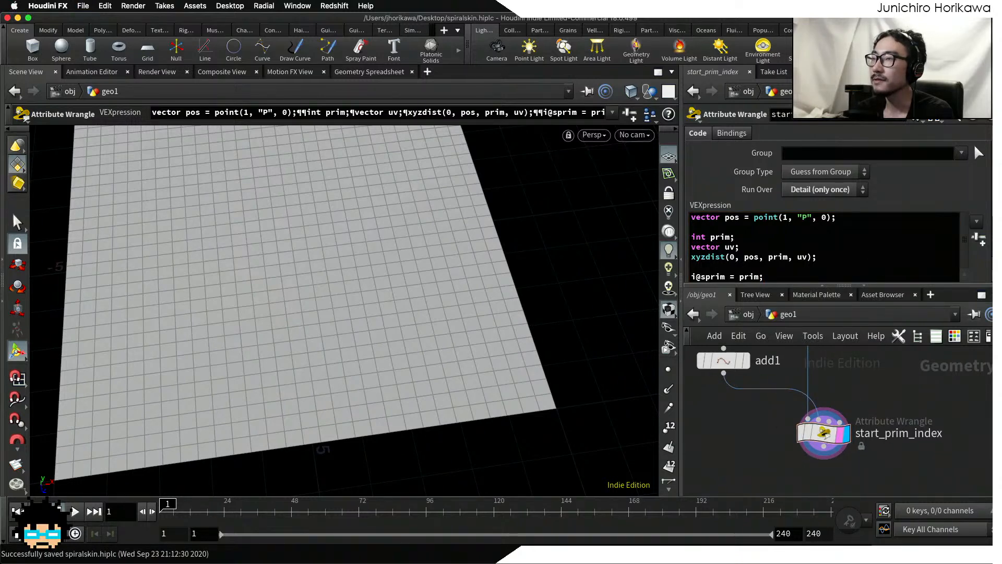
left_click(922, 72)
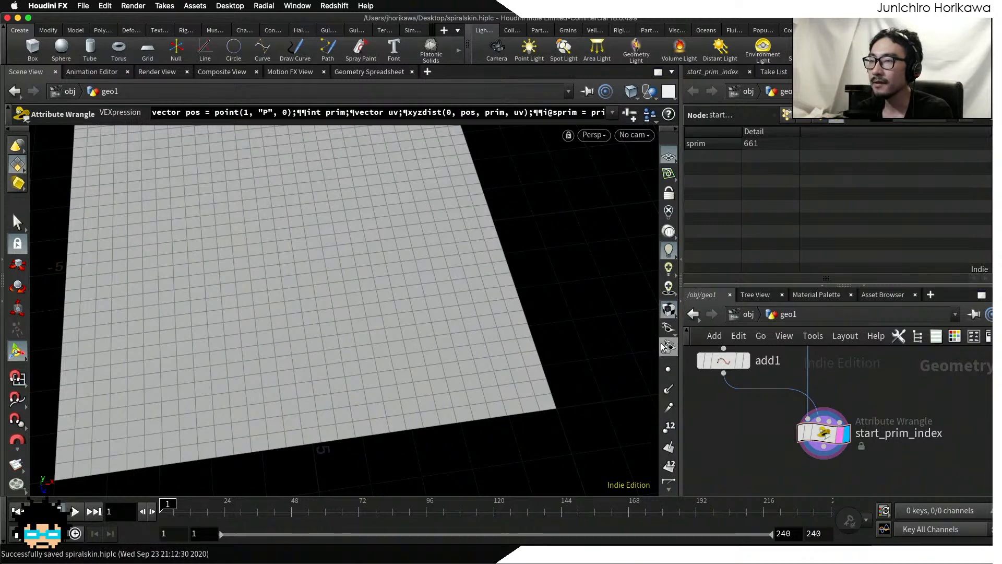
Step: Turn on primitive numbers in the viewport and examine the numbering of the grid faces up close
scroll(665, 336, "down", 3)
left_click(669, 379)
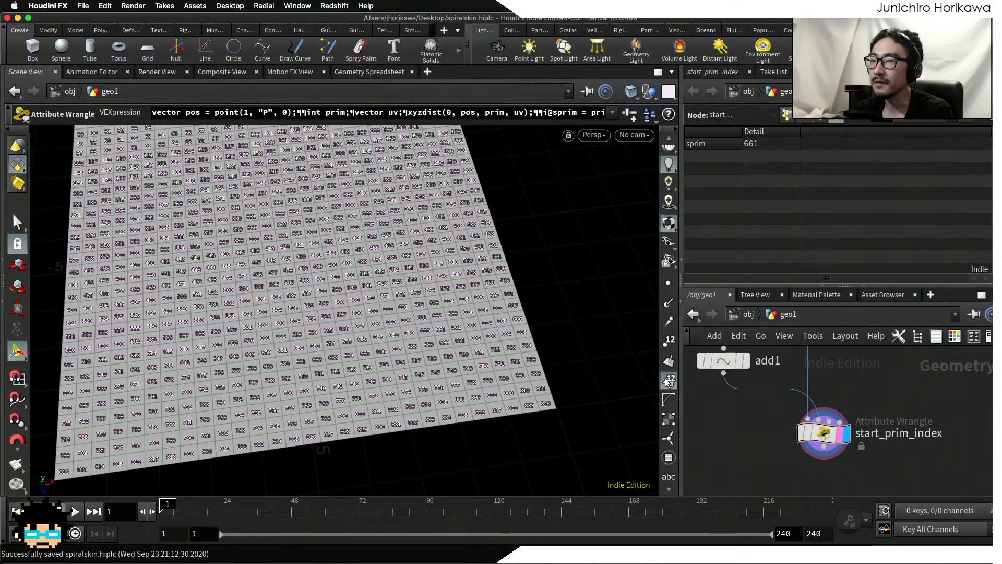
key("Escape")
left_click_drag(497, 308, 522, 355, "alt")
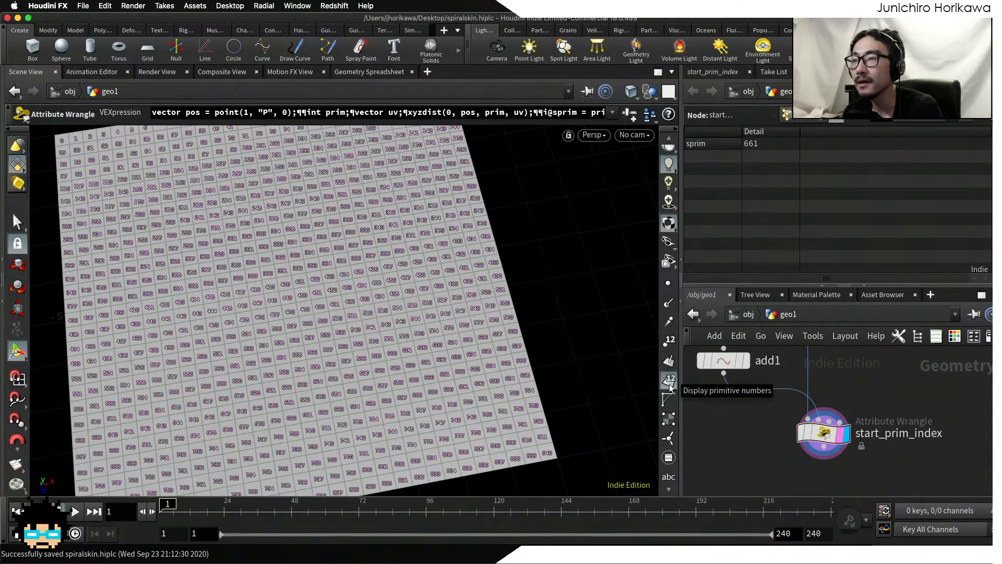
key("Escape")
scroll(396, 259, "up", 3)
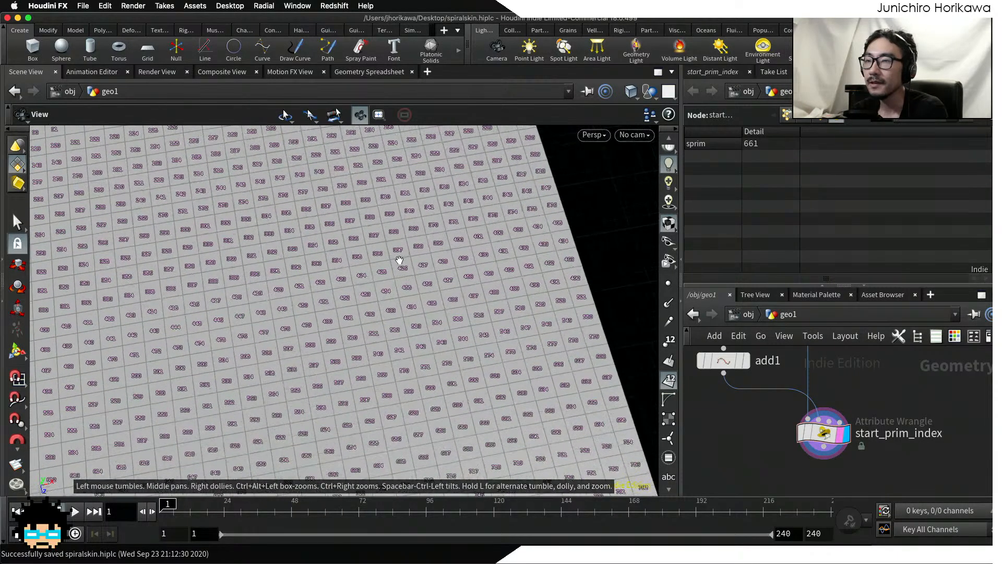
scroll(404, 340, "up", 3)
scroll(404, 340, "up", 3)
scroll(461, 345, "down", 3)
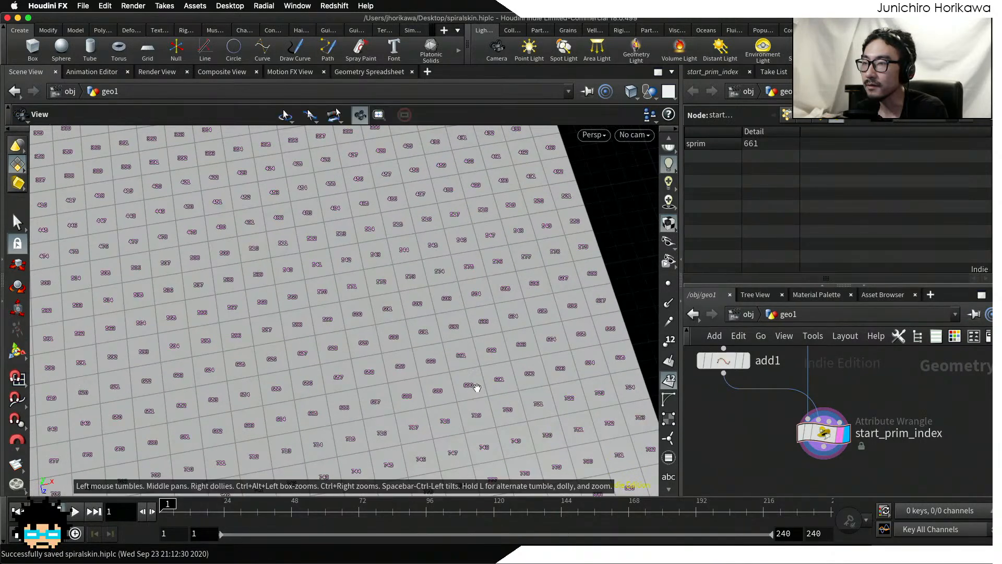
scroll(493, 403, "up", 3)
middle_click_drag(495, 404, 449, 323, "alt")
Step: Set the origin gnomon size to 1.5 in the viewport display options
key("d")
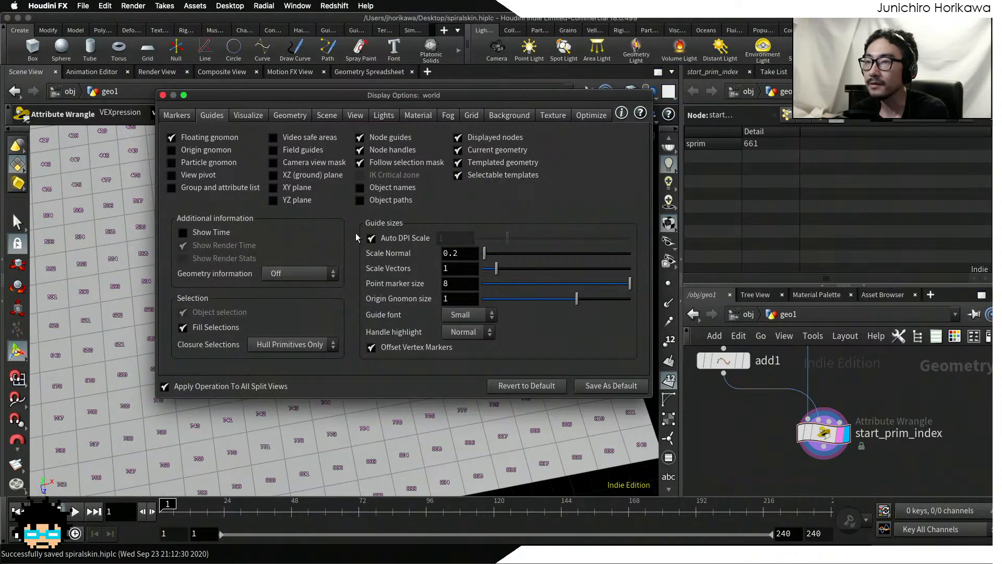
left_click_drag(577, 299, 630, 299)
left_click(162, 94)
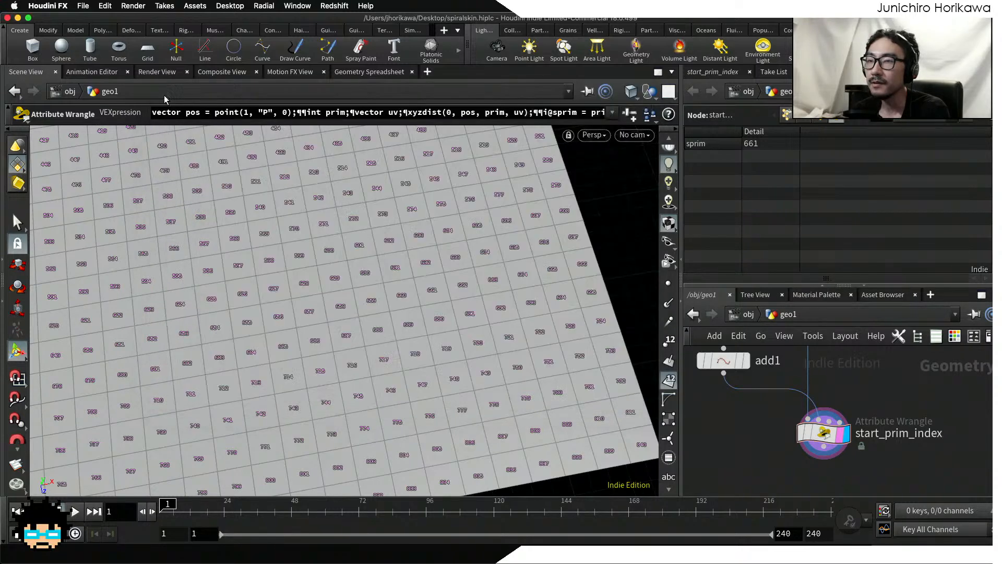
Step: Set the guide font to Large in the viewport display options to enlarge the primitive numbers
key("d")
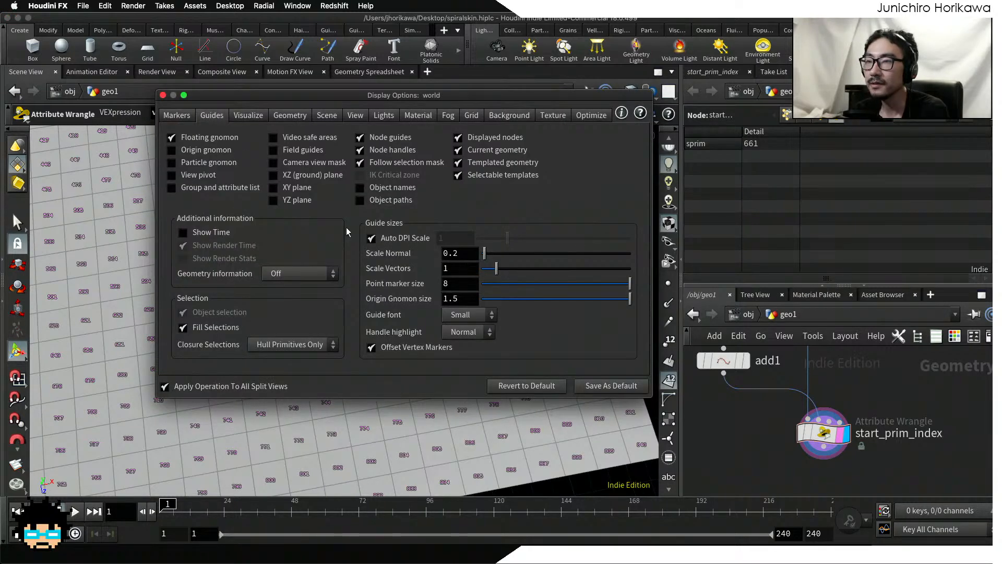
left_click(240, 116)
left_click(292, 115)
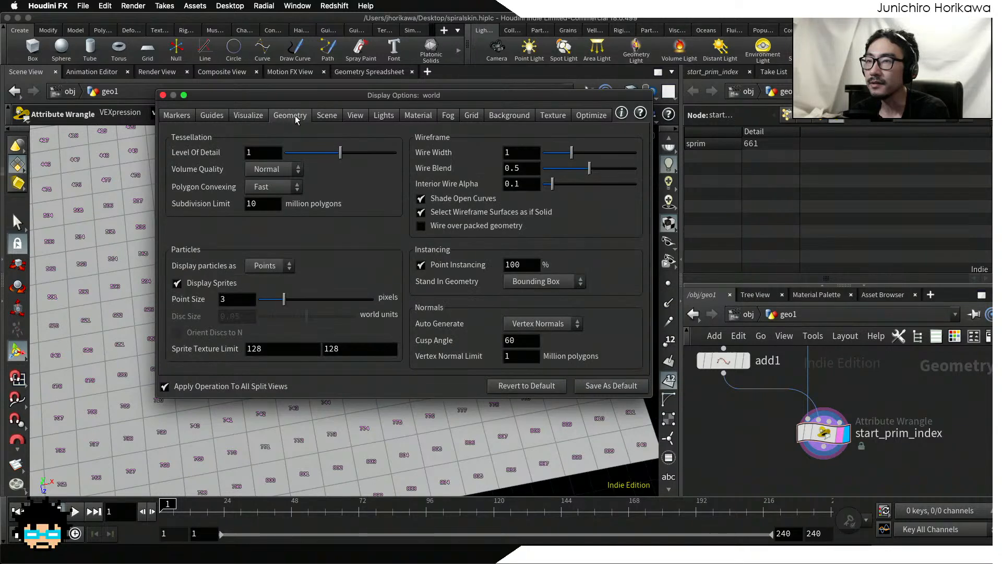
left_click(213, 116)
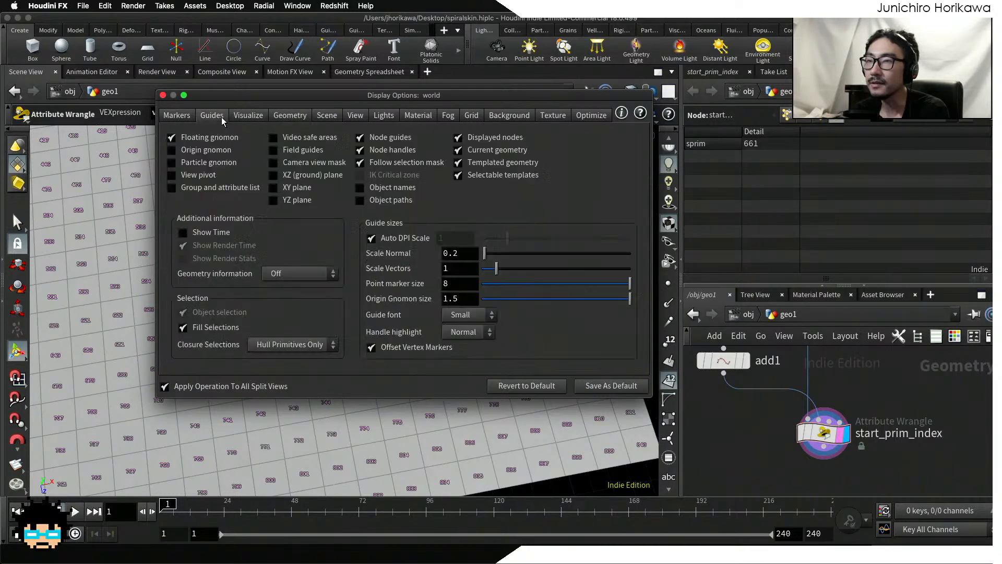
left_click(447, 314)
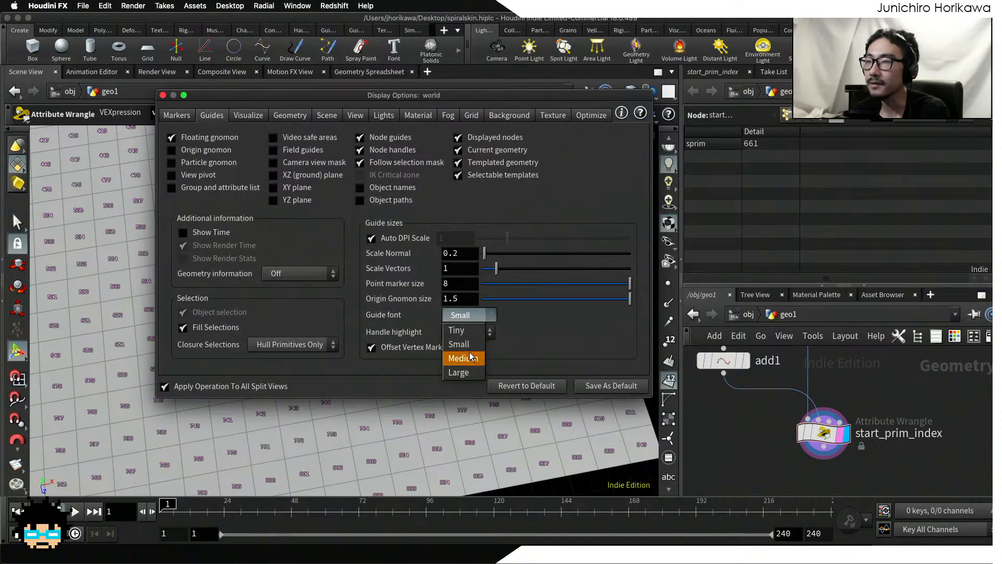
left_click(461, 371)
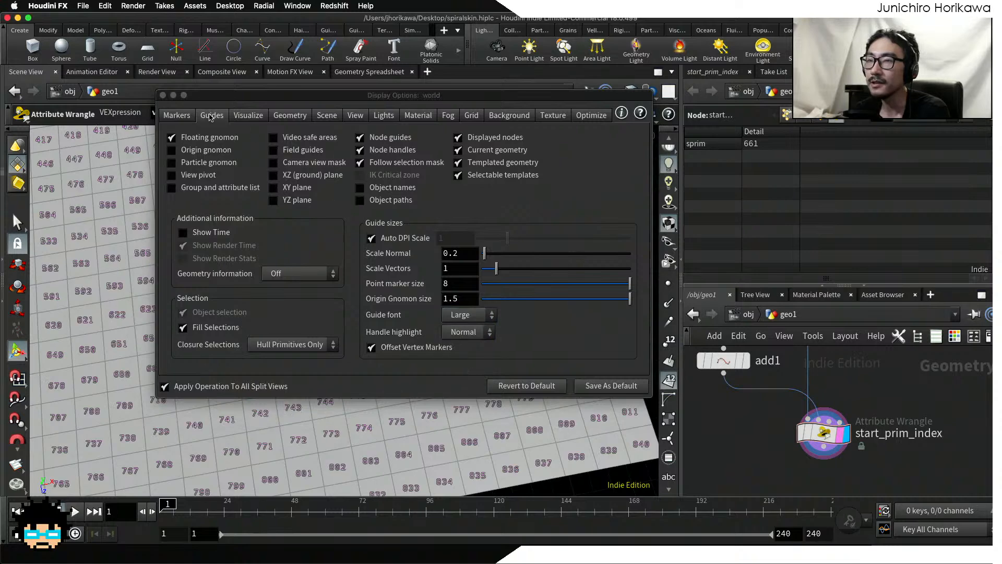
left_click(163, 96)
Step: Locate the grid primitive whose number matches the sprim detail attribute
middle_click_drag(371, 350, 335, 331, "alt")
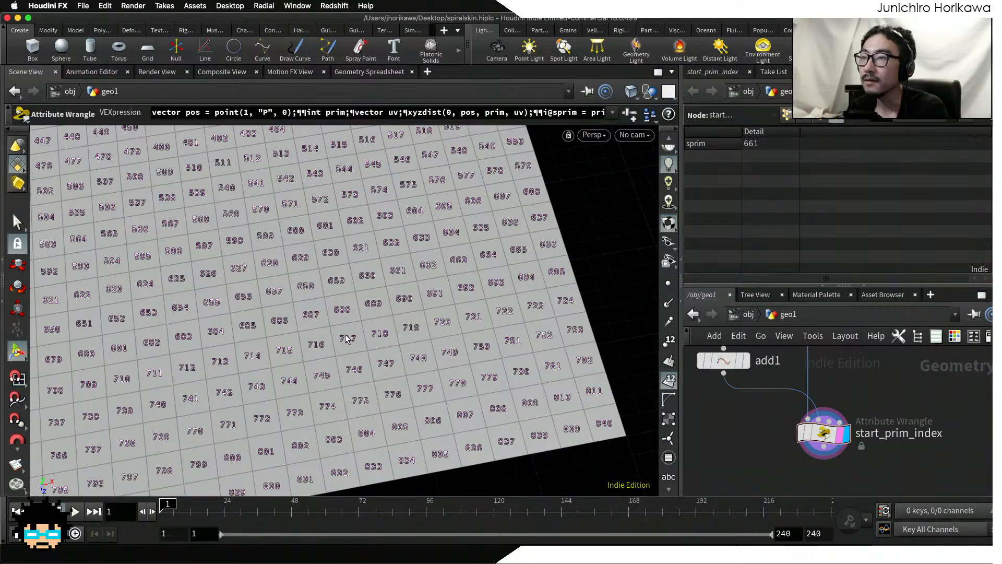
scroll(369, 331, "up", 5)
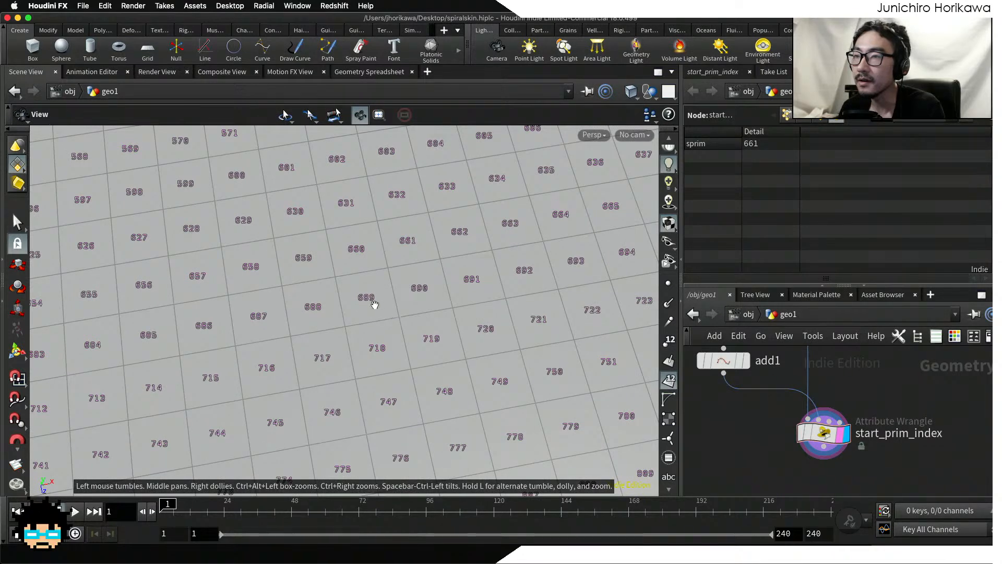
middle_click_drag(371, 303, 425, 346)
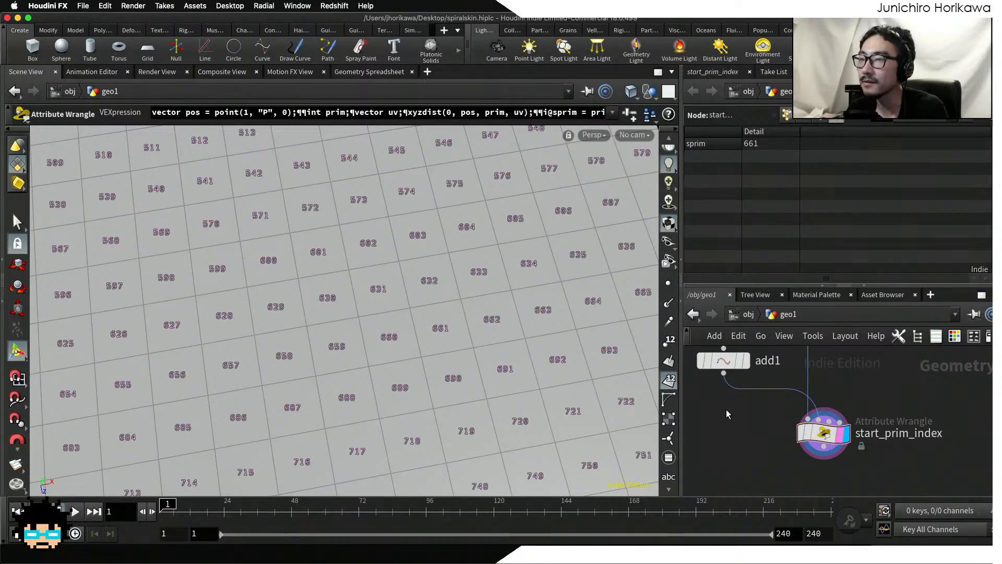
middle_click_drag(751, 433, 763, 455)
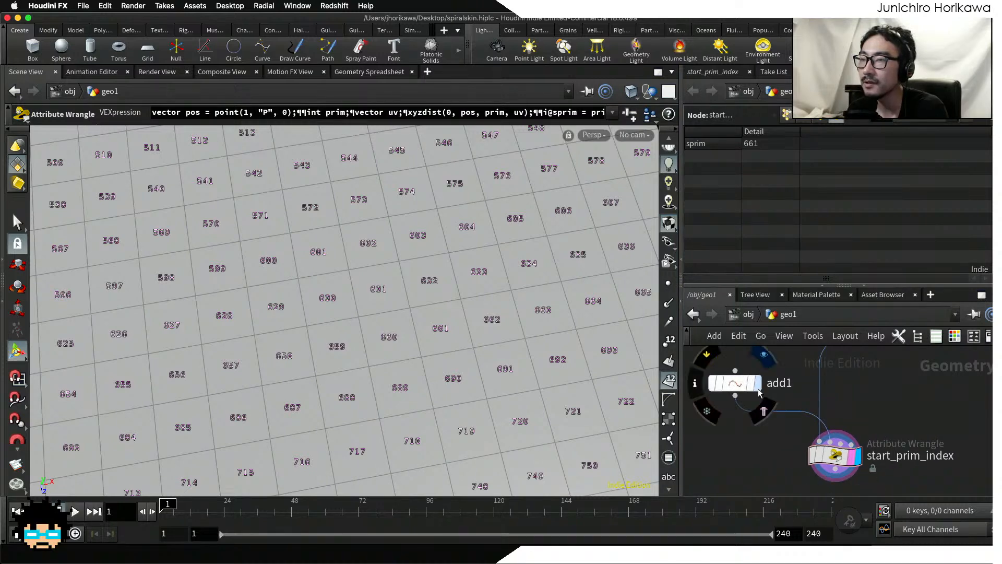
Step: Display the add1 start point to compare its location with the numbered grid primitives, and return the display to start_prim_index
left_click(757, 382)
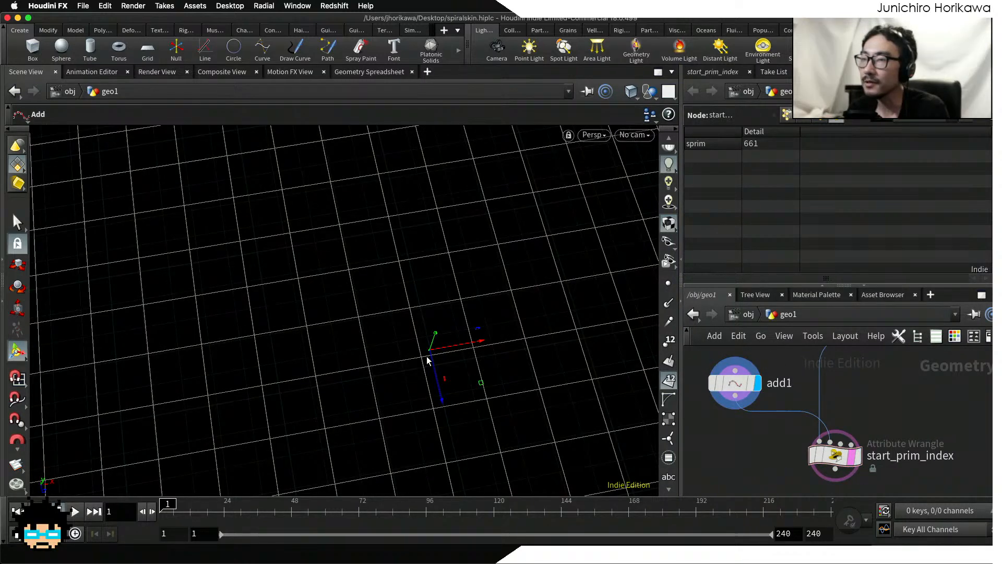
left_click(862, 457)
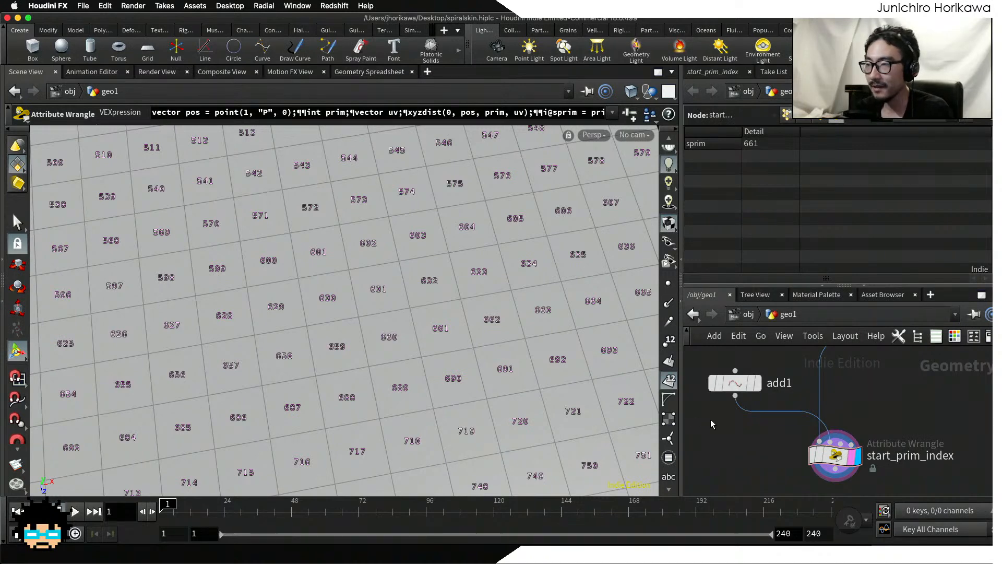
middle_click_drag(729, 437, 751, 406)
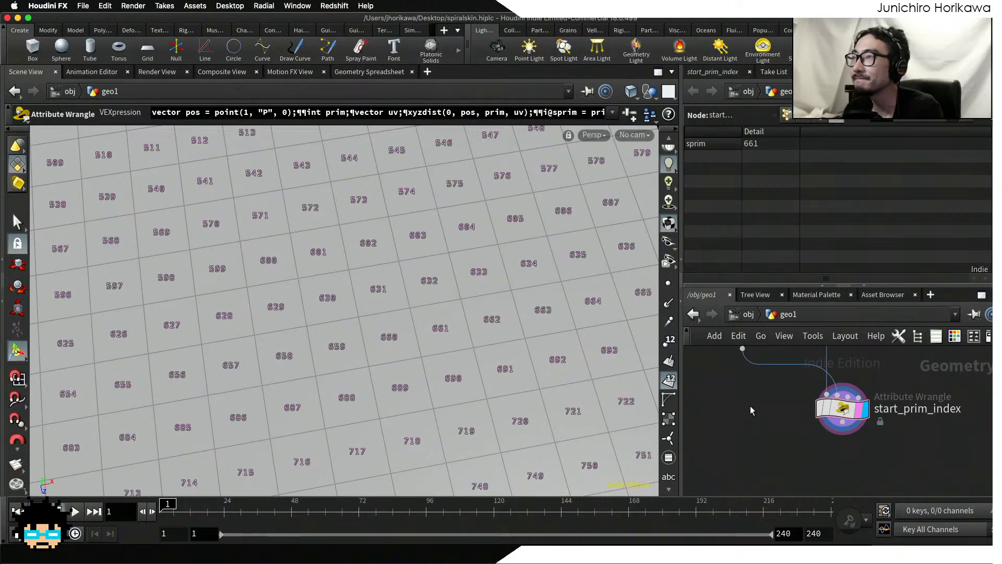
left_click(840, 409)
key("Escape")
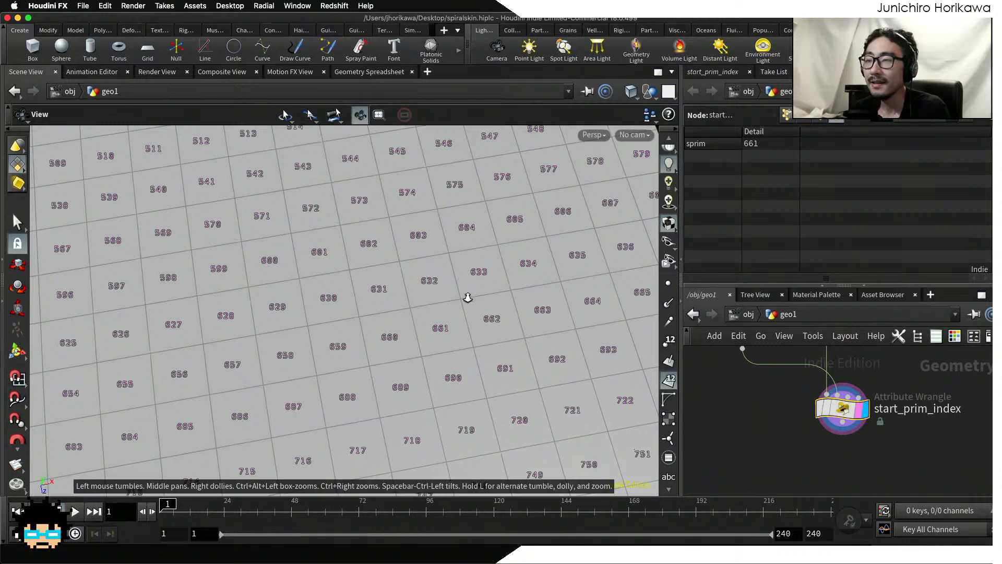
scroll(467, 297, "down", 2)
key("Return")
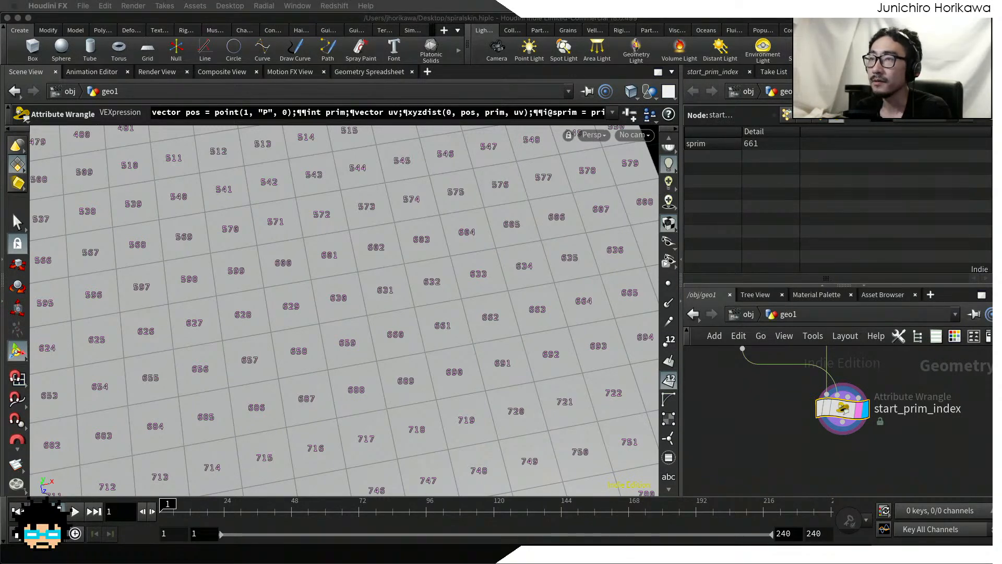
Step: Turn off the primitive numbers in the viewport and view the whole grid from a low angle
left_click(779, 434)
middle_click_drag(771, 438, 758, 418)
right_click_drag(470, 324, 317, 352, "alt")
middle_click_drag(318, 351, 332, 310, "alt")
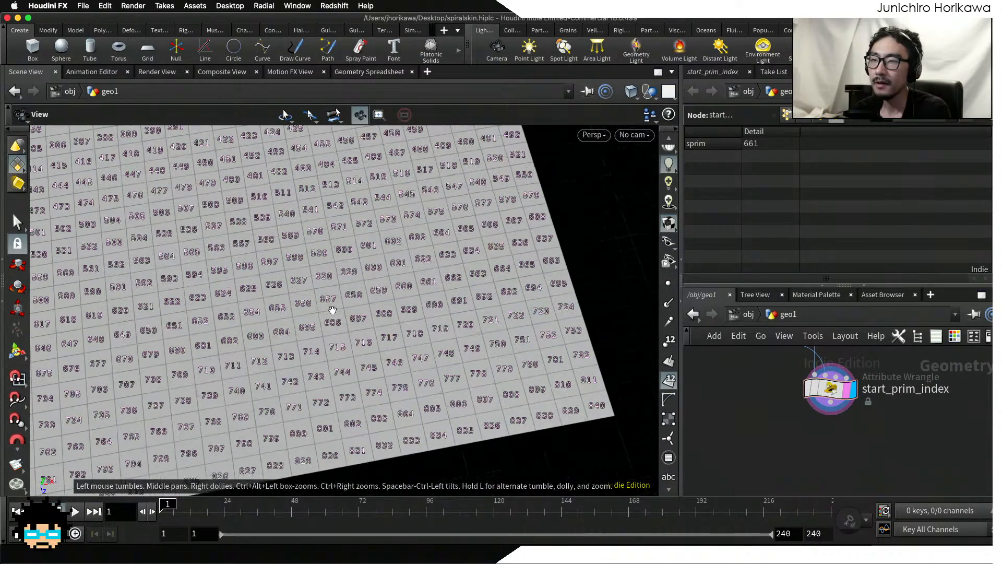
right_click_drag(332, 310, 269, 327, "alt")
middle_click_drag(268, 327, 342, 347, "alt")
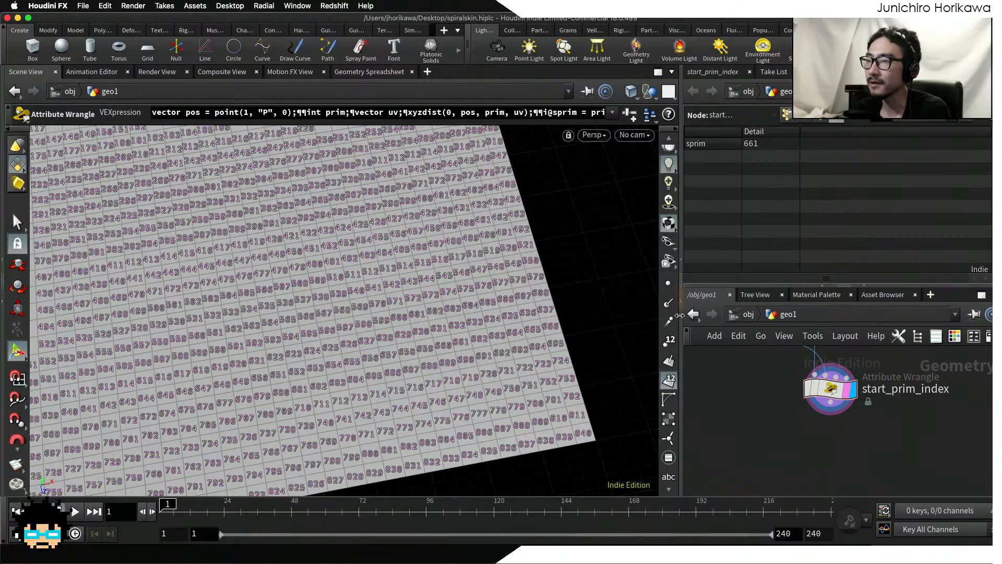
left_click(669, 379)
key("Escape")
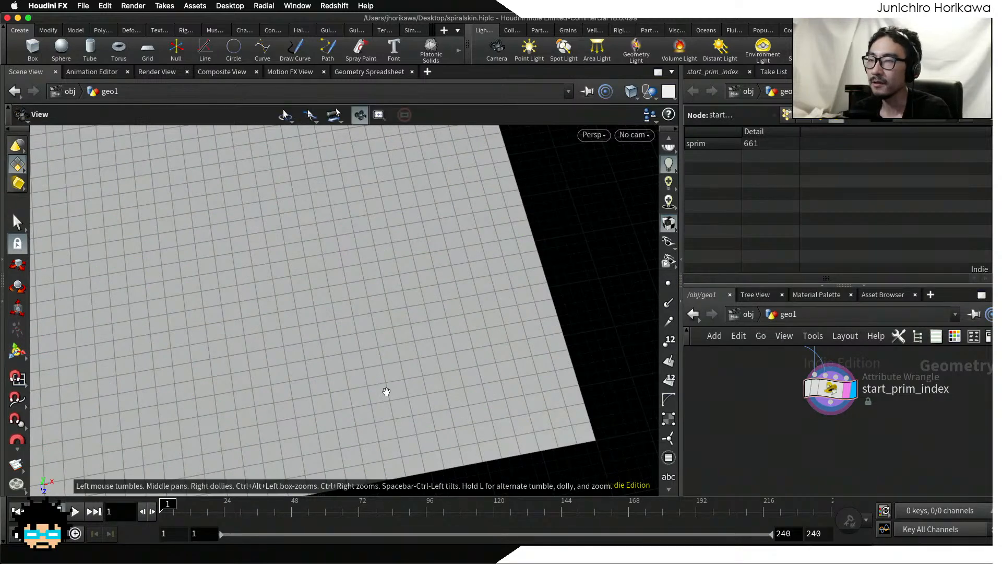
right_click_drag(386, 392, 327, 416, "alt")
left_click_drag(327, 416, 337, 330, "alt")
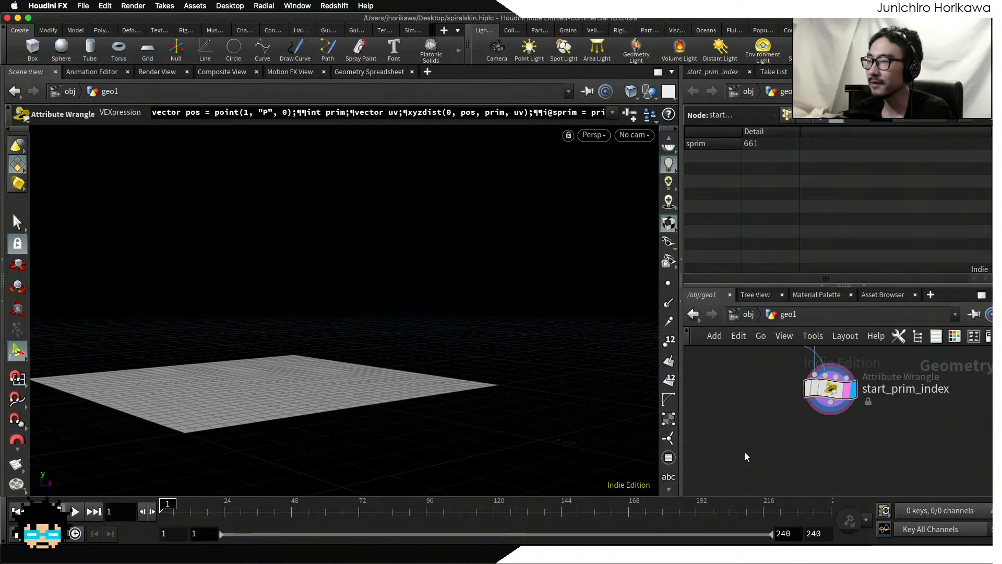
Step: Add a Normal node to the network below start_prim_index
key("Tab")
type("norma")
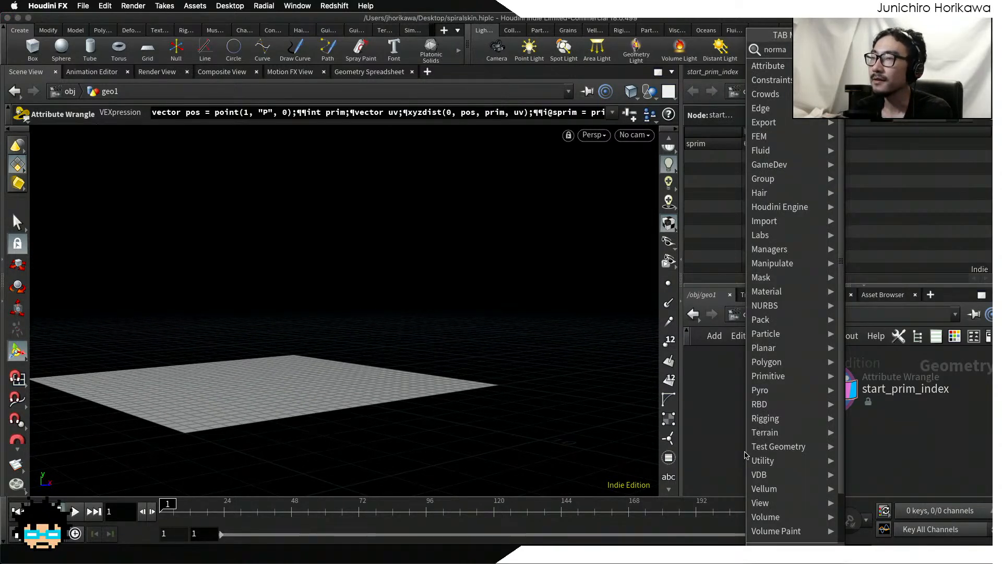
key("Return")
left_click(775, 450)
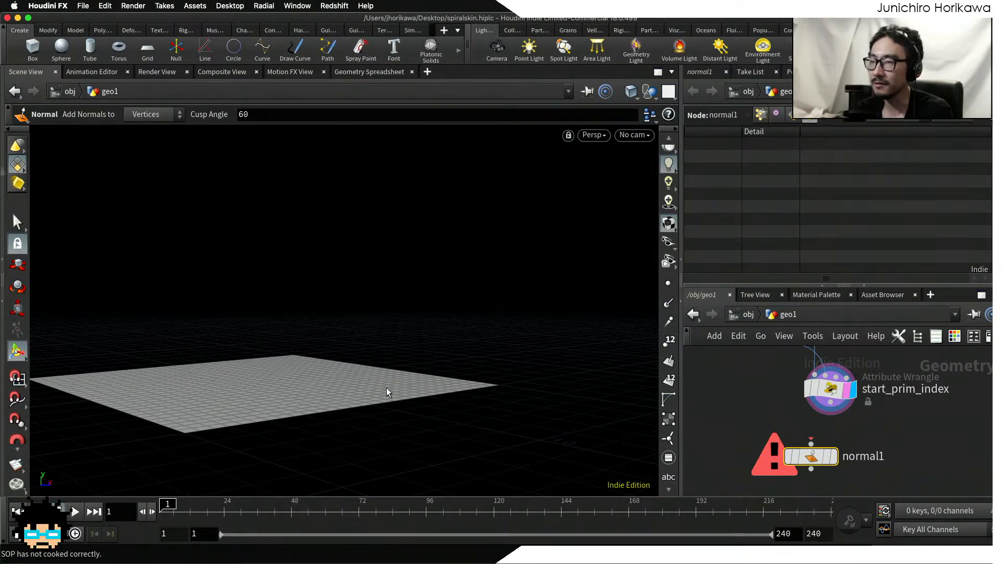
Step: Connect the start_prim_index output to the Normal node and make the Normal node the displayed one
scroll(834, 439, "up", 1)
left_click_drag(811, 458, 830, 399)
scroll(838, 438, "up", 1)
left_click(856, 448)
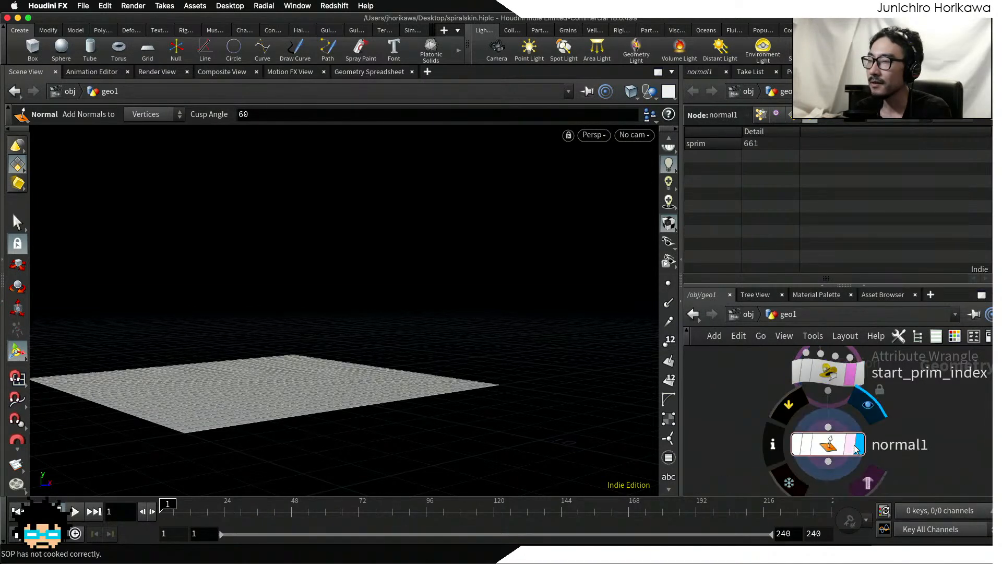
left_click(855, 446)
left_click_drag(476, 389, 440, 415, "alt")
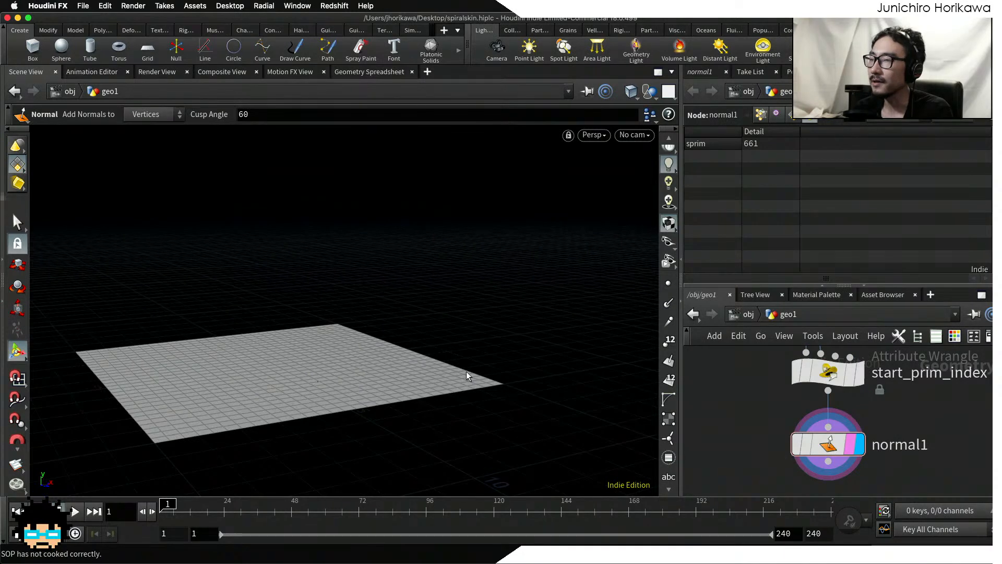
left_click_drag(836, 444, 836, 442)
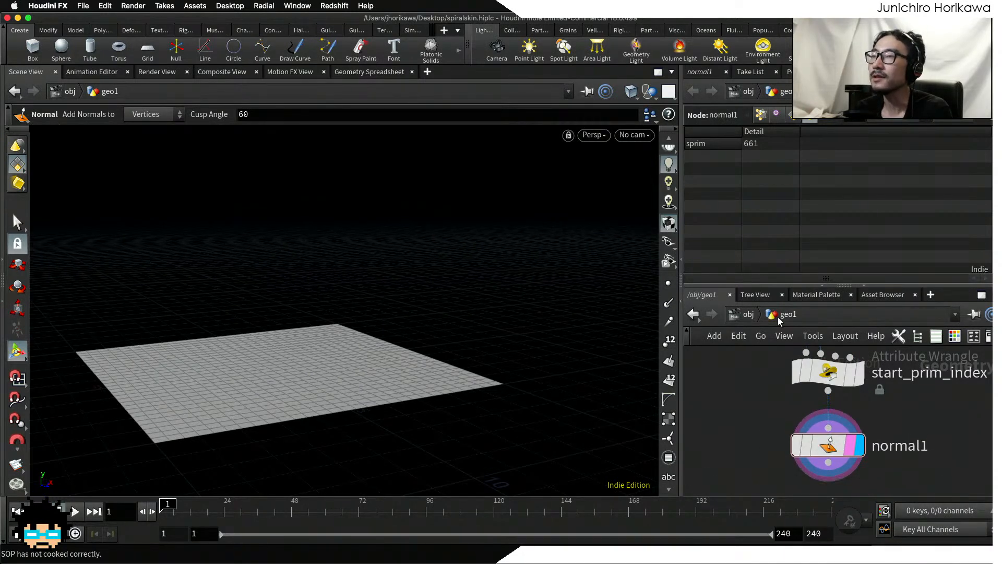
Step: Set the Normal node to add normals to Primitives
left_click(709, 73)
left_click_drag(828, 452, 827, 447)
middle_click_drag(903, 426, 847, 432)
scroll(847, 431, "down", 1)
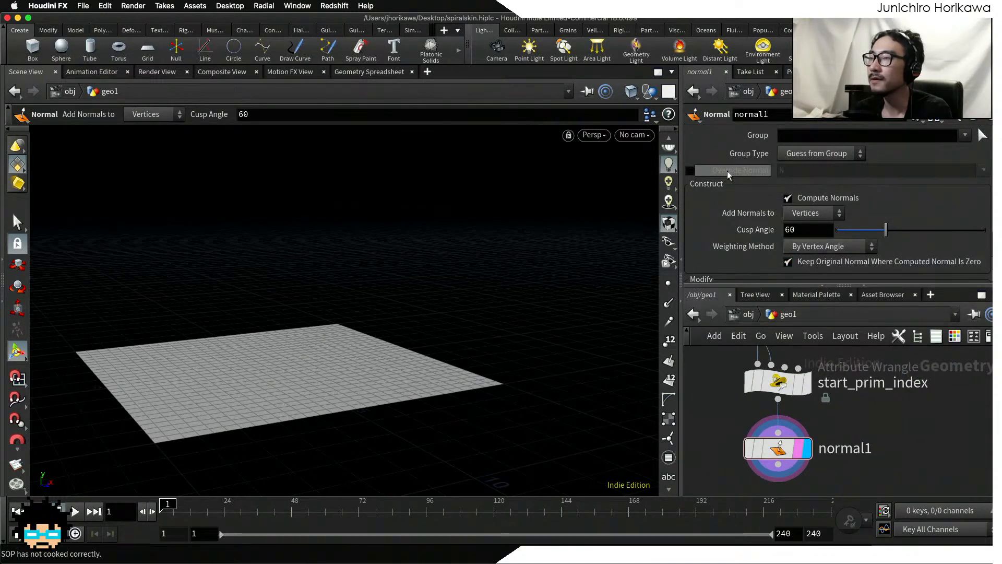
left_click(803, 214)
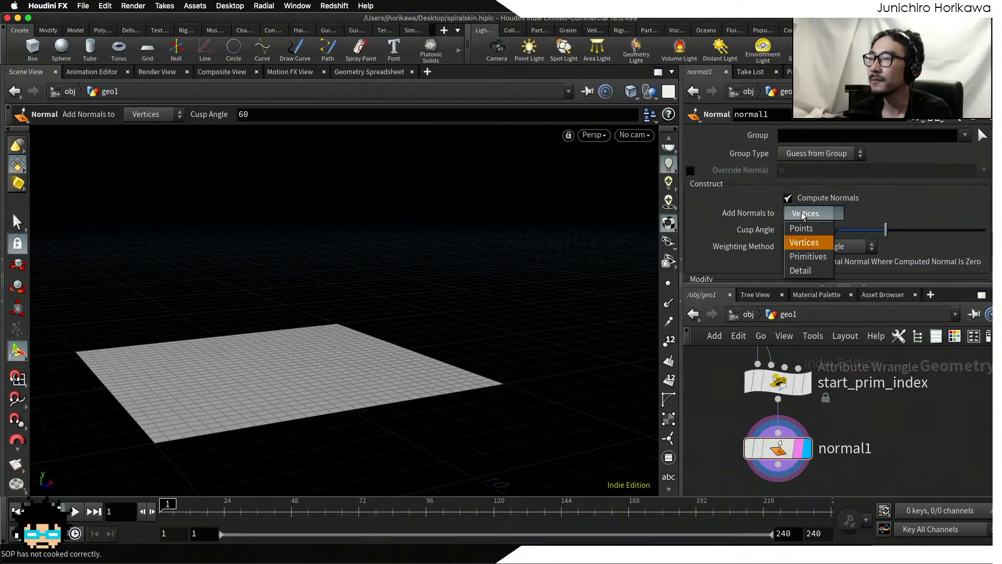
left_click(808, 256)
middle_click_drag(688, 423, 689, 384)
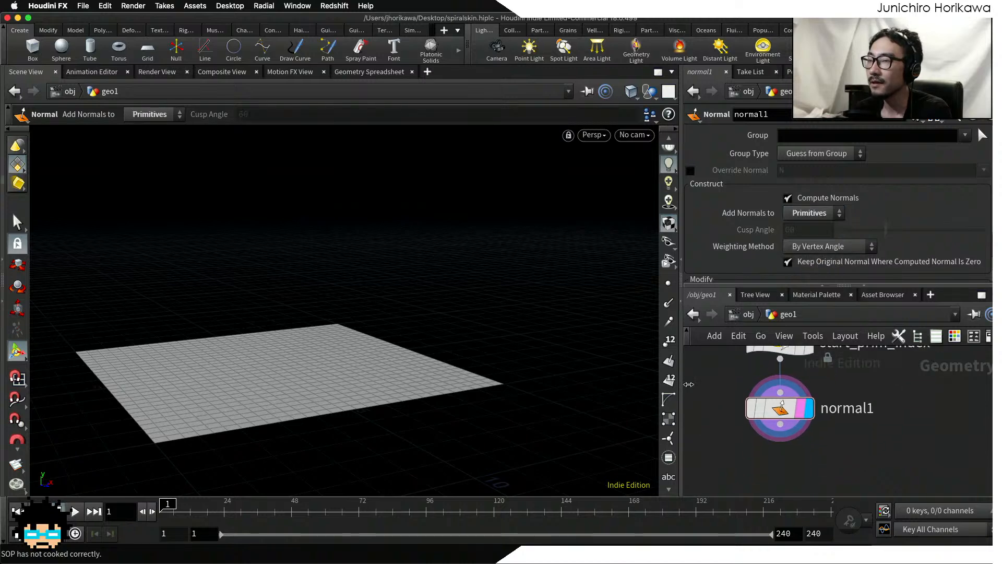
Step: Show the primitive normals in the viewport and examine their direction across the grid
left_click(669, 360)
key("Escape")
left_click_drag(389, 377, 409, 319)
left_click_drag(421, 353, 487, 425)
left_click_drag(569, 361, 574, 335, "alt")
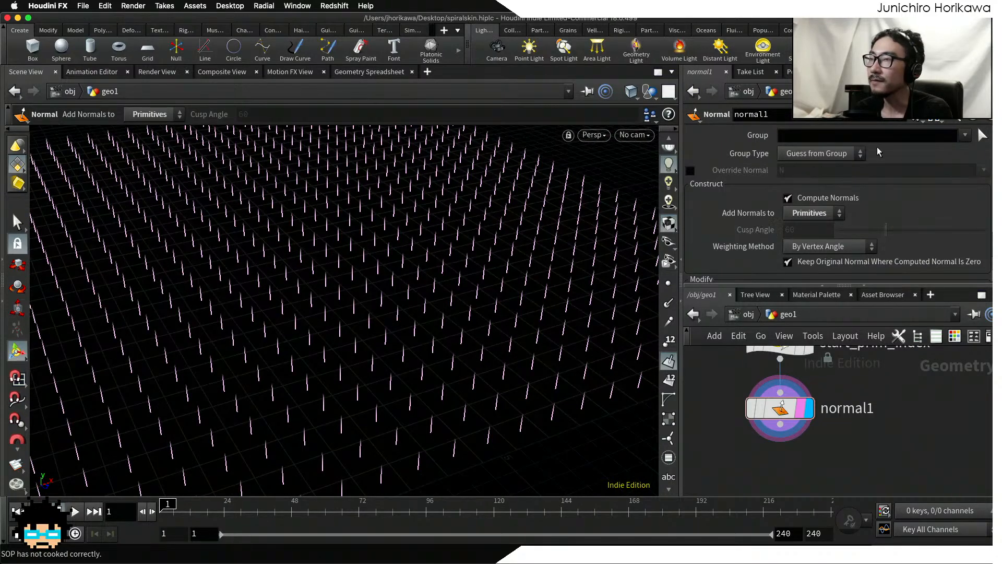
Step: Check the N attribute values of the grid primitives in the geometry spreadsheet
left_click(909, 72)
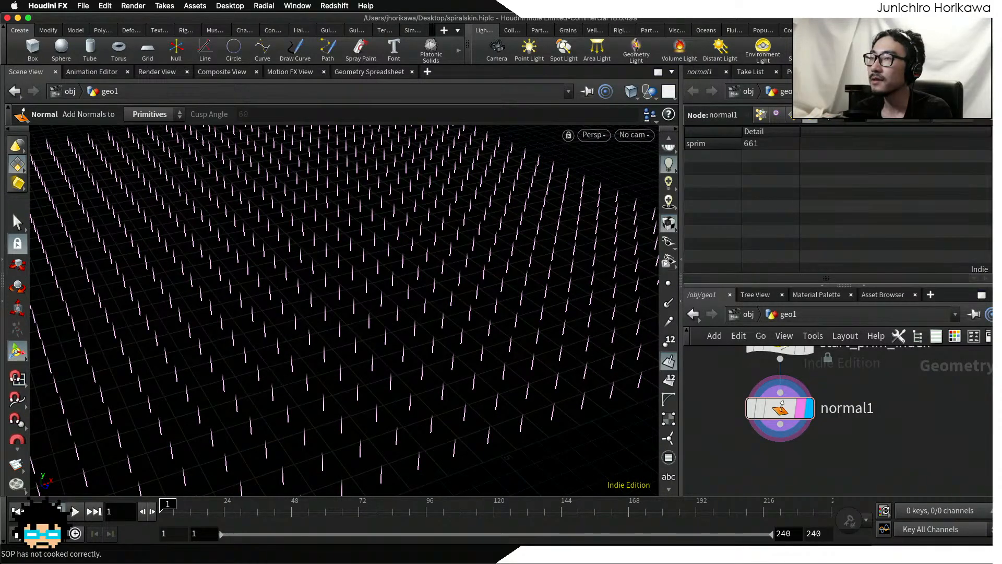
left_click(796, 120)
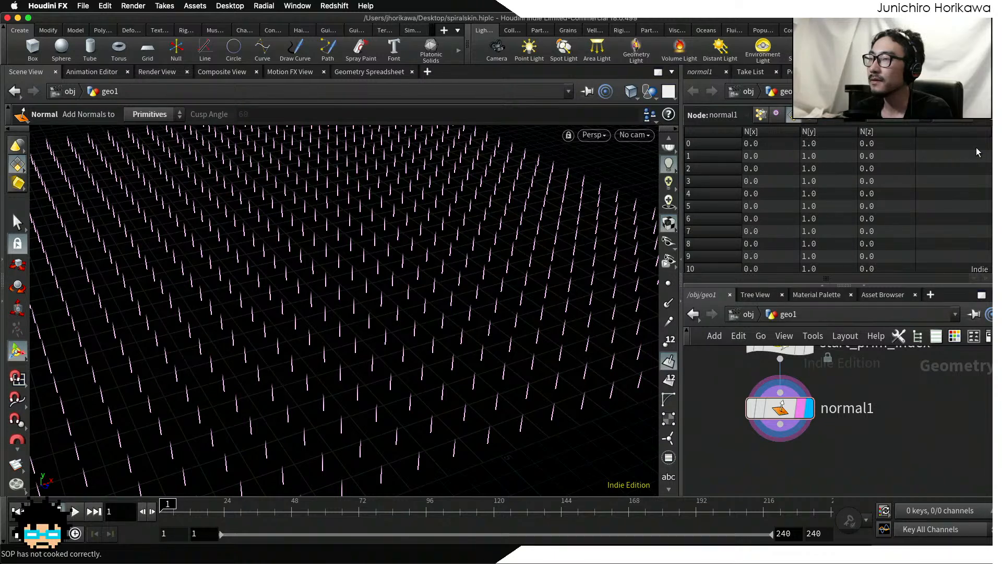
scroll(763, 188, "down", 20)
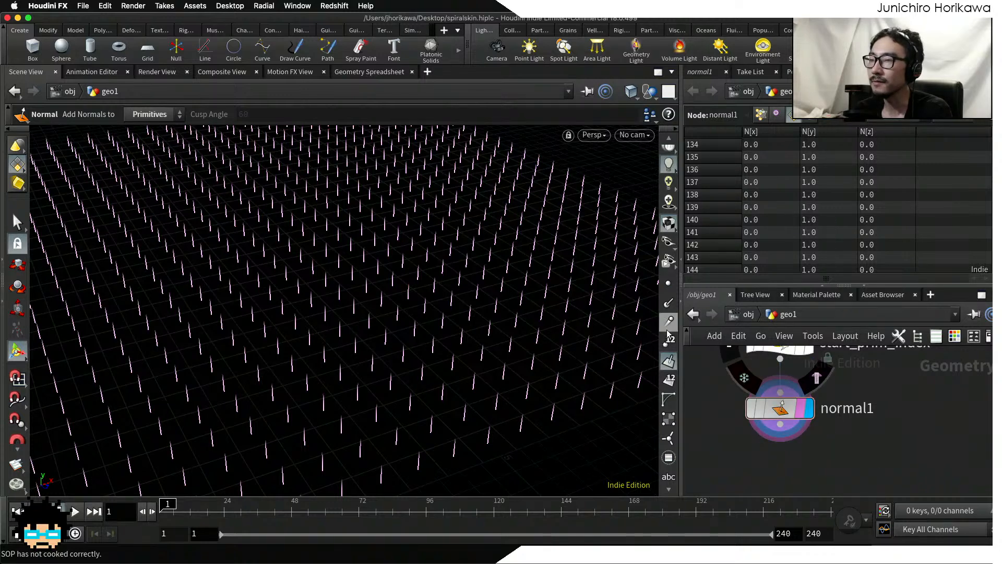
Step: Hide the primitive normals in the viewport and bring the grid surface back into view
left_click(670, 360)
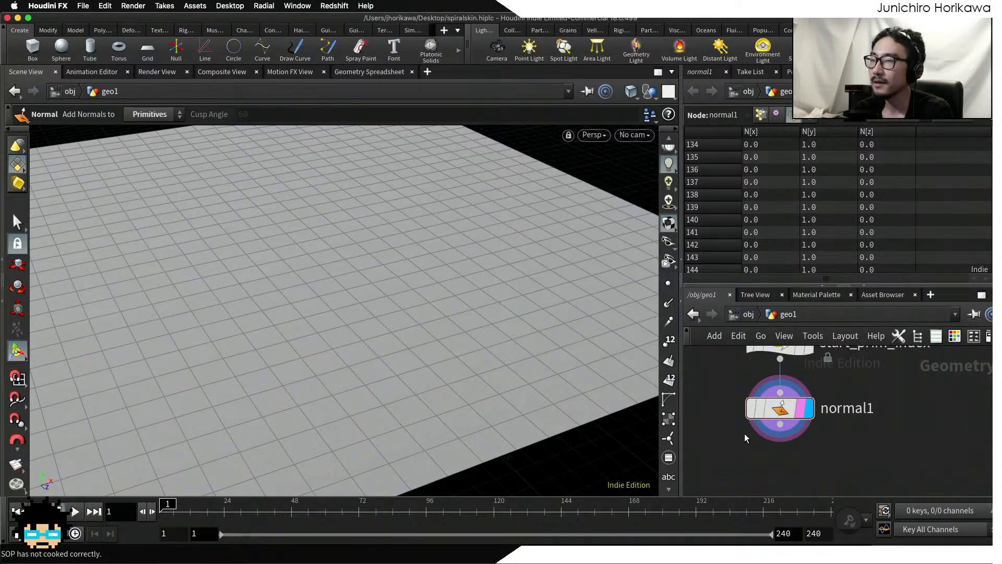
right_click_drag(536, 394, 292, 313, "alt")
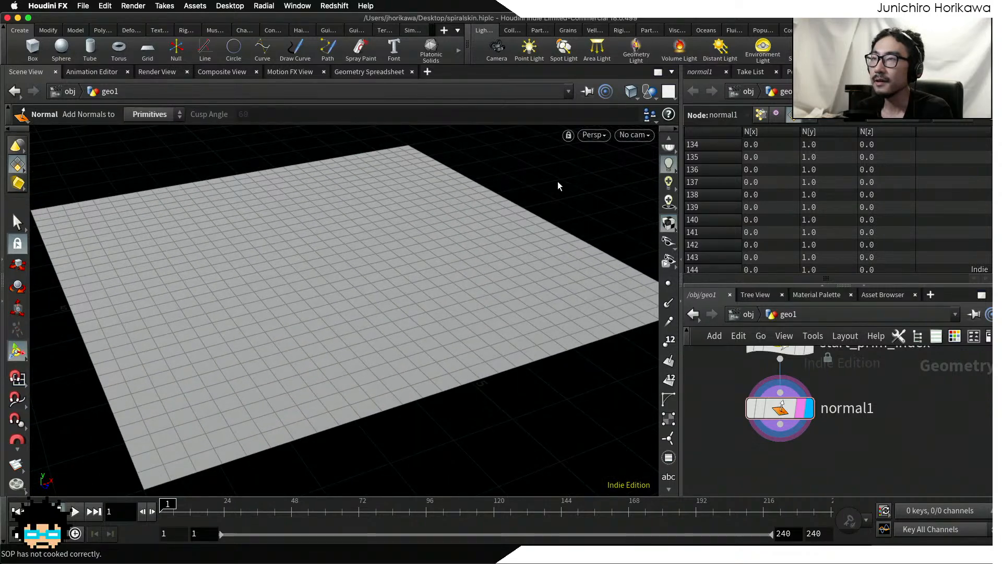
left_click_drag(463, 223, 390, 275, "alt")
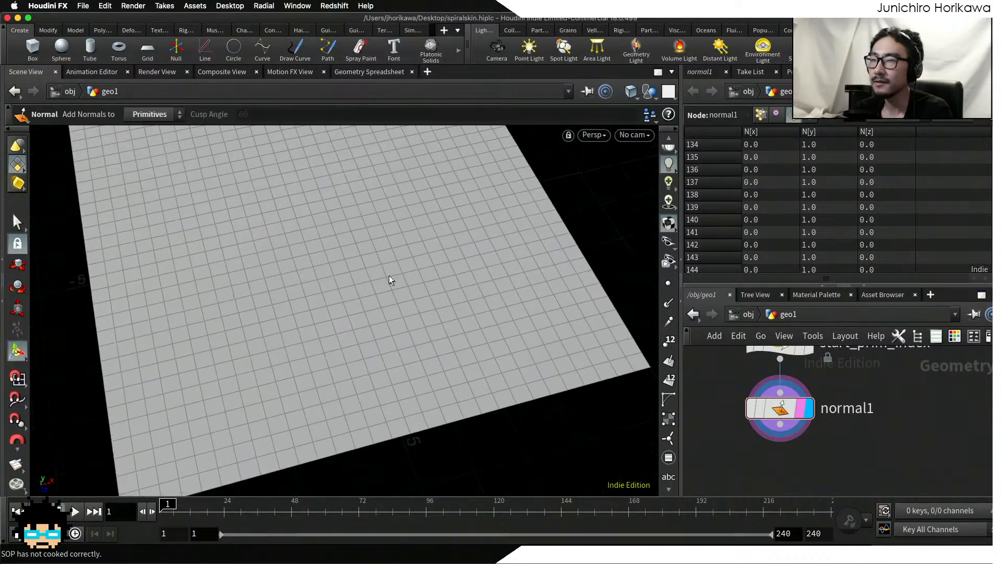
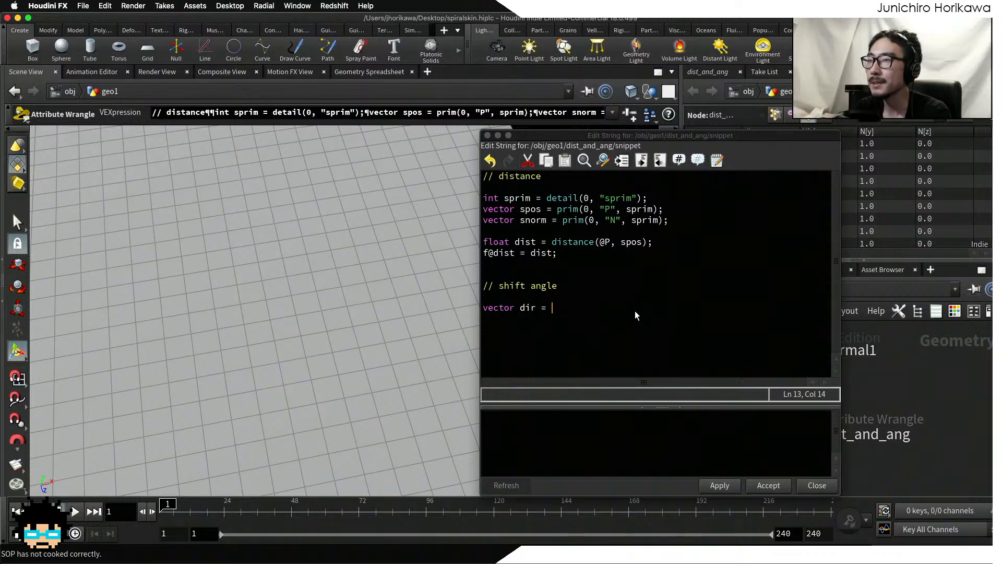
Step: Complete the dir vector in the dist_and_ang code as @P - spos, ending the statement
type("@P")
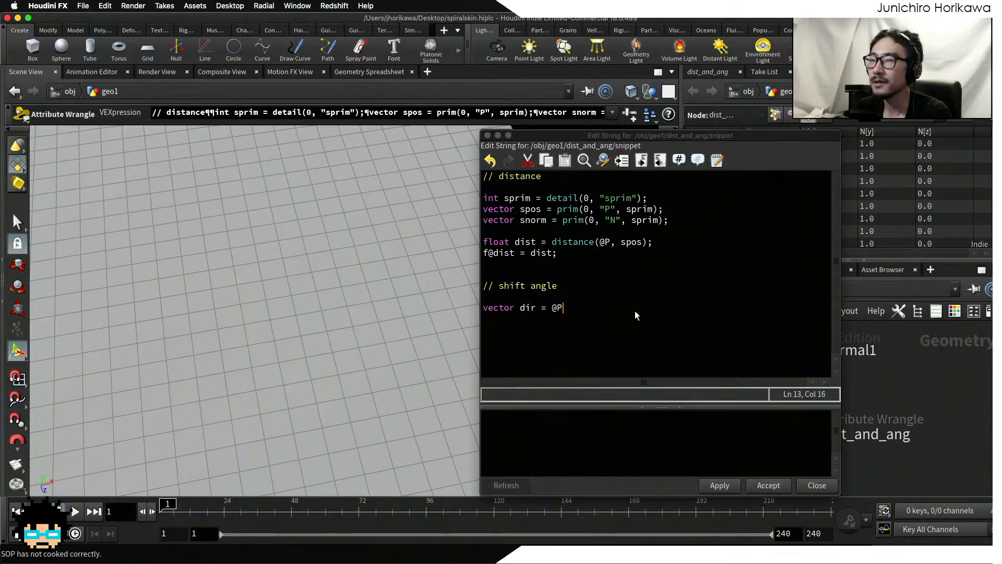
type(" - spo")
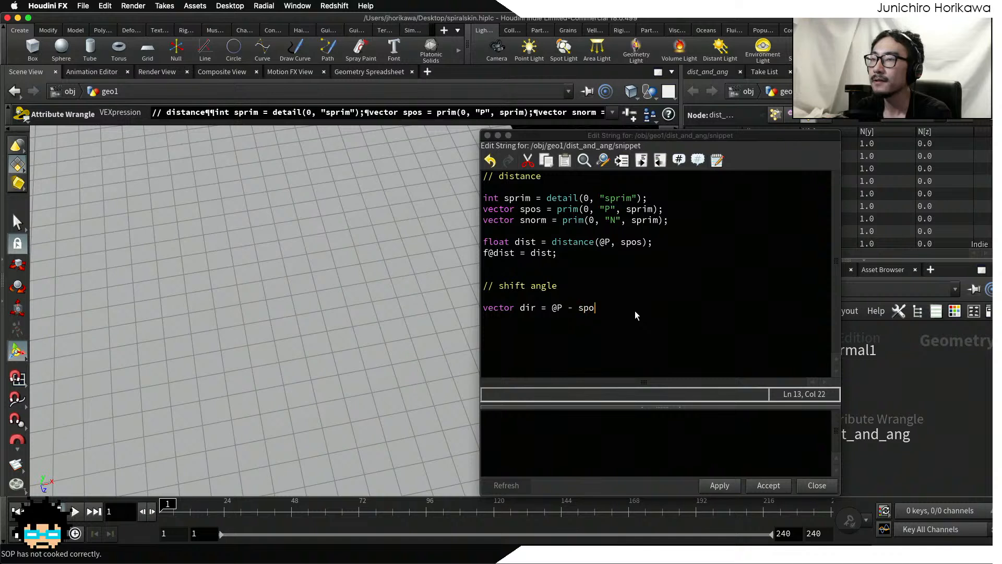
type("s;")
key("Return")
Step: Add the line dir = normalize(dir); below the dir declaration, followed by an empty line
type("dir = nor")
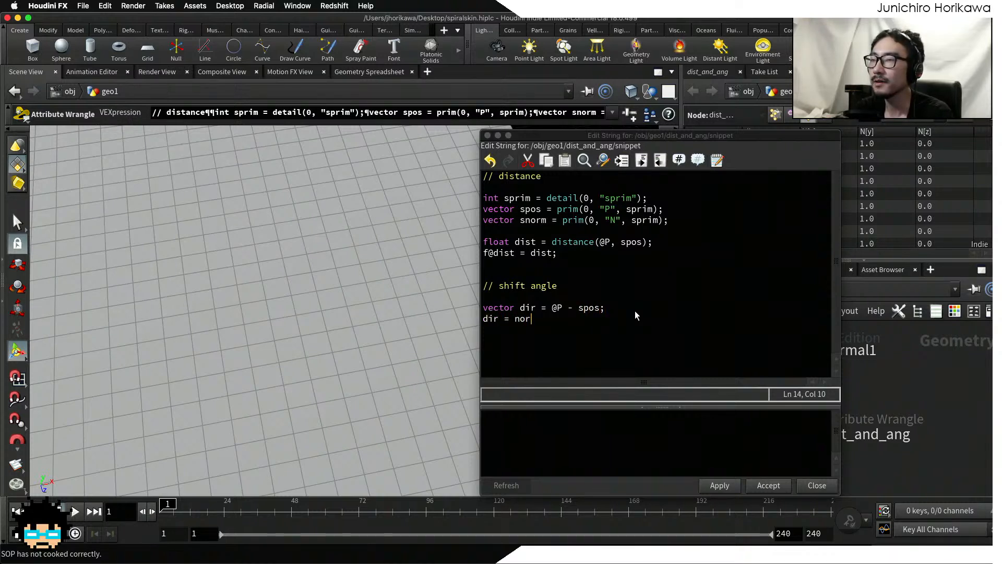
type("malize(dir):")
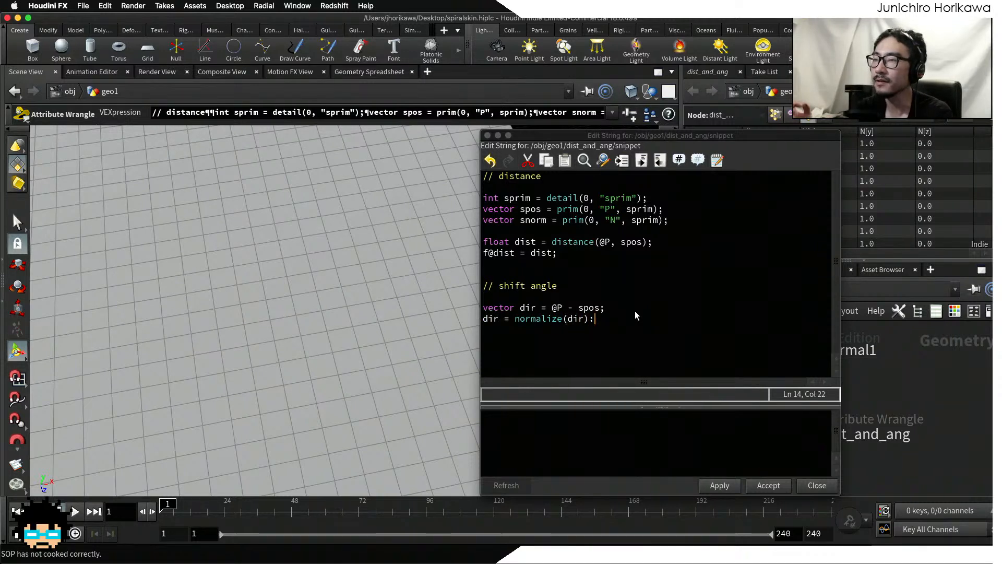
key("BackSpace")
type(";")
key("Return")
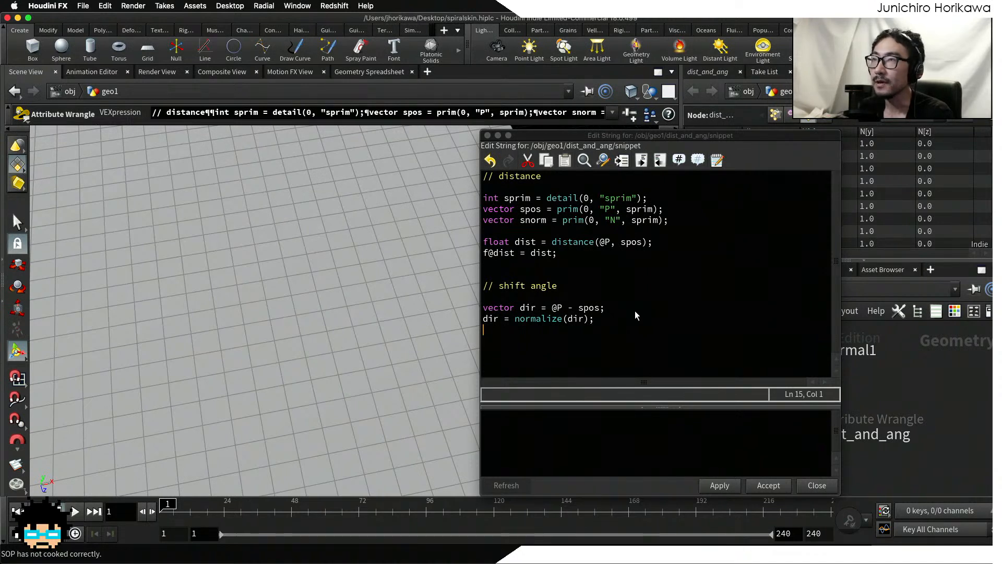
key("Return")
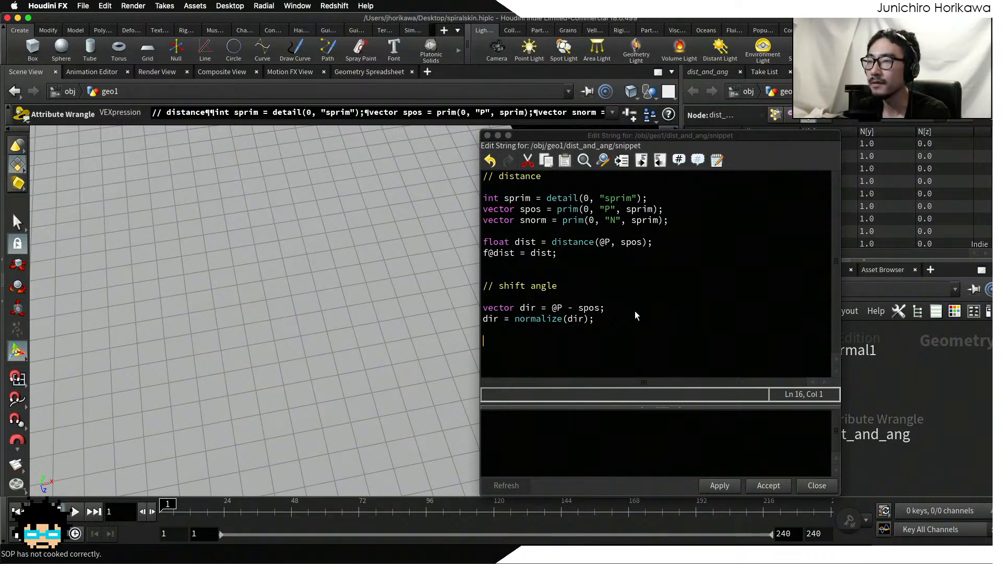
Step: Declare a float variable named ang beneath the normalized direction code
type("a")
key("BackSpace")
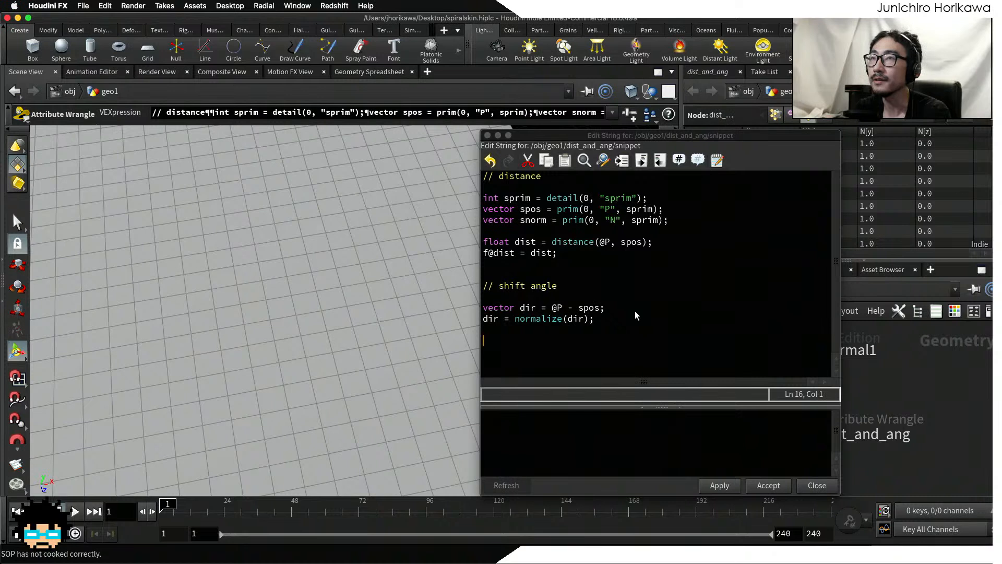
type("float tang =")
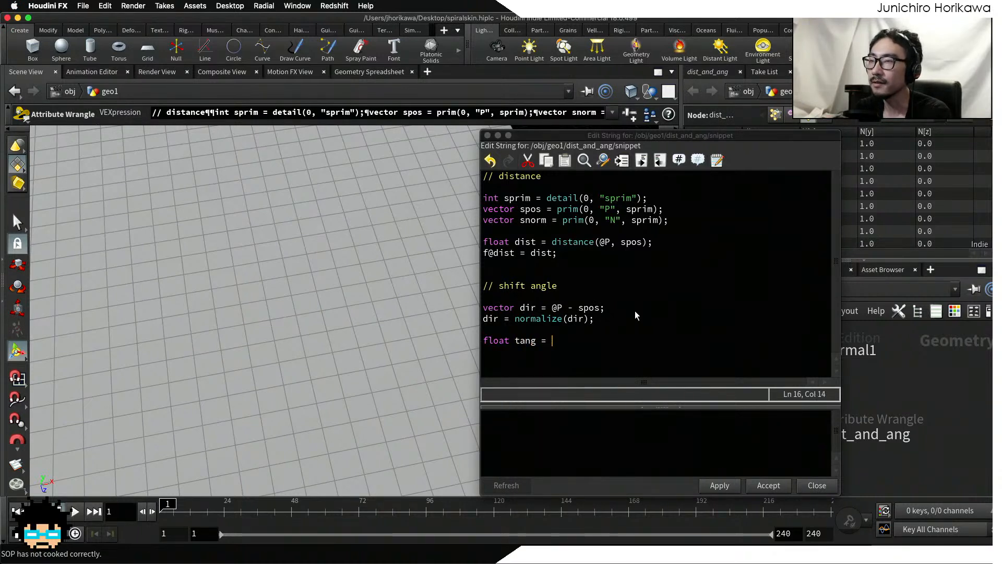
key("BackSpace")
key("BackSpace")
key("BackSpace")
key("BackSpace")
key("BackSpace")
key("BackSpace")
key("BackSpace")
type("ang")
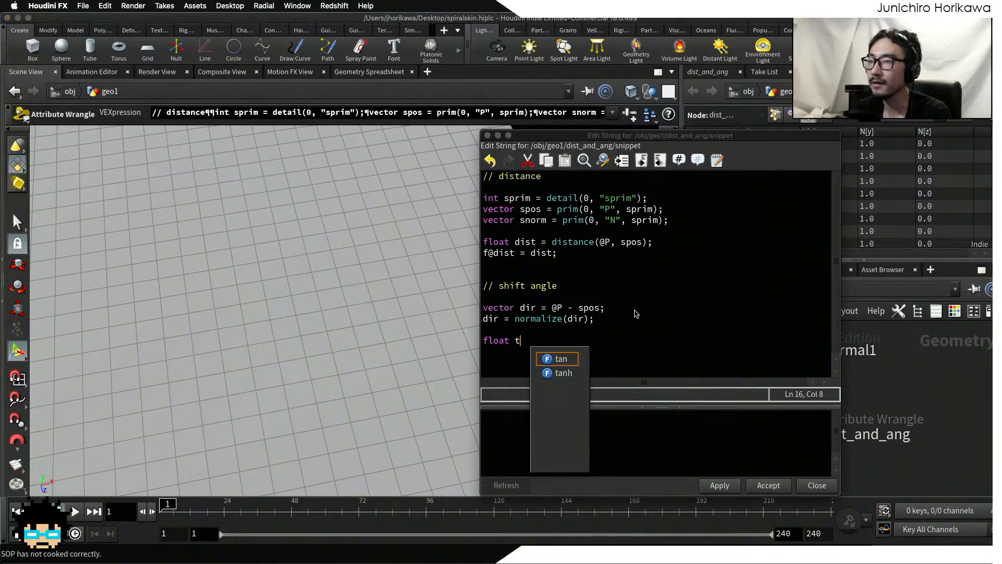
type(" = a")
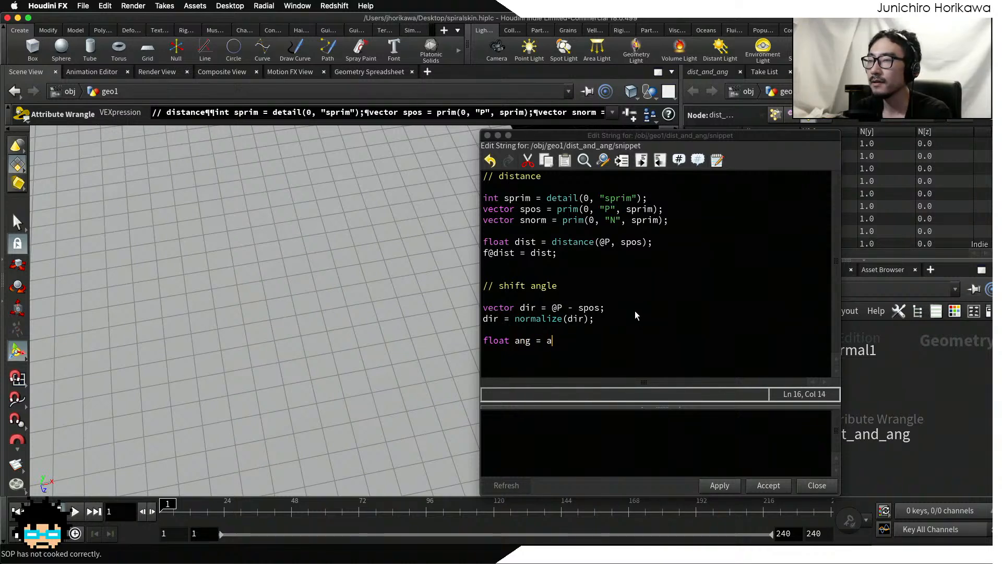
type("tan2(")
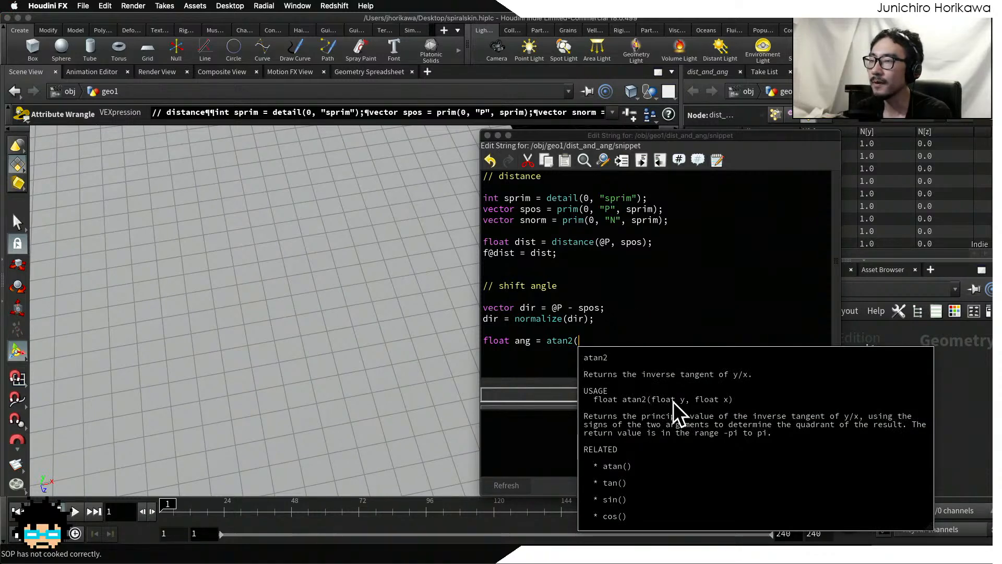
Step: Assign atan2(dir.y, dir.x) to the ang variable and end the statement
type("dir.y ")
type(" di.")
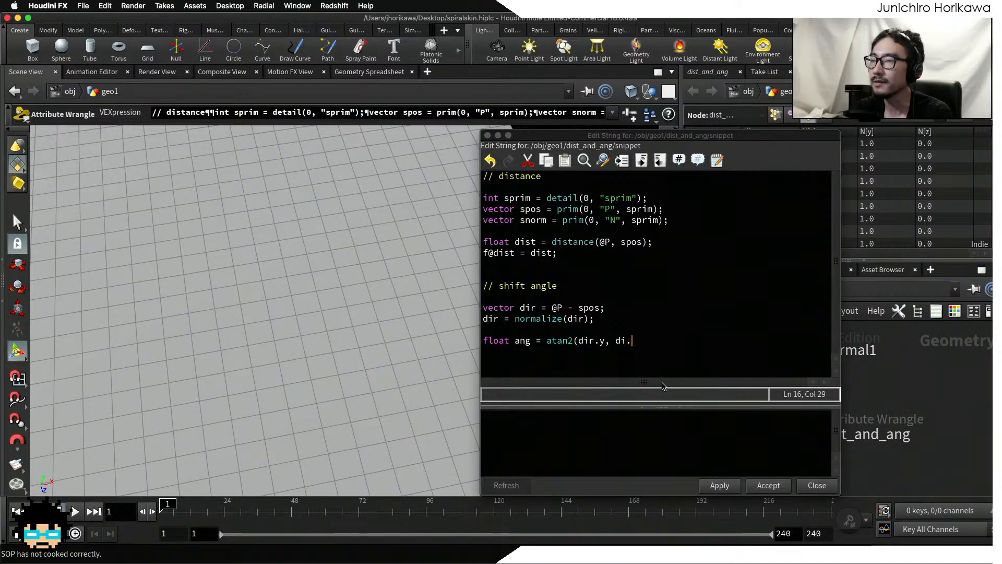
key("BackSpace")
type("r.x);")
key("Return")
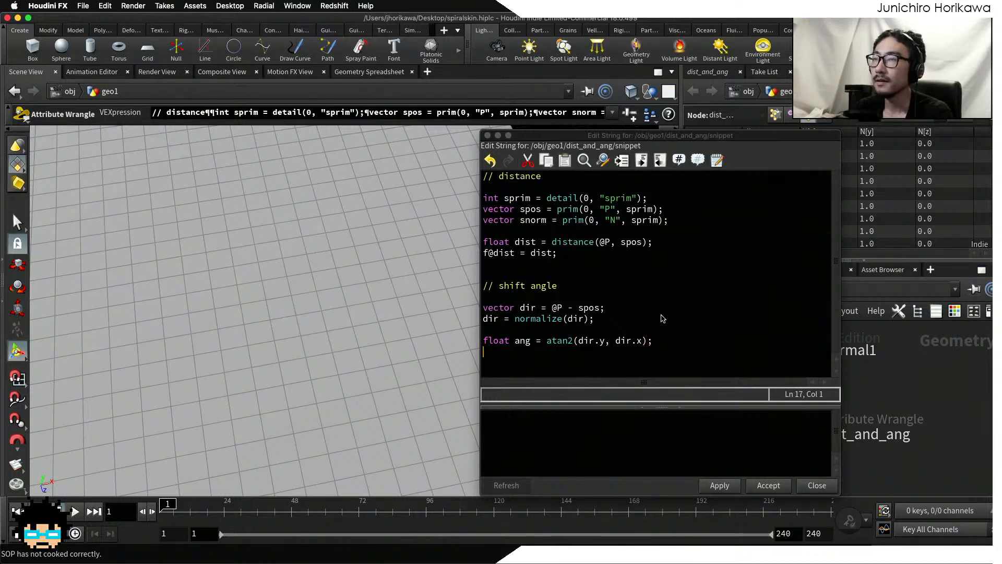
left_click(717, 484)
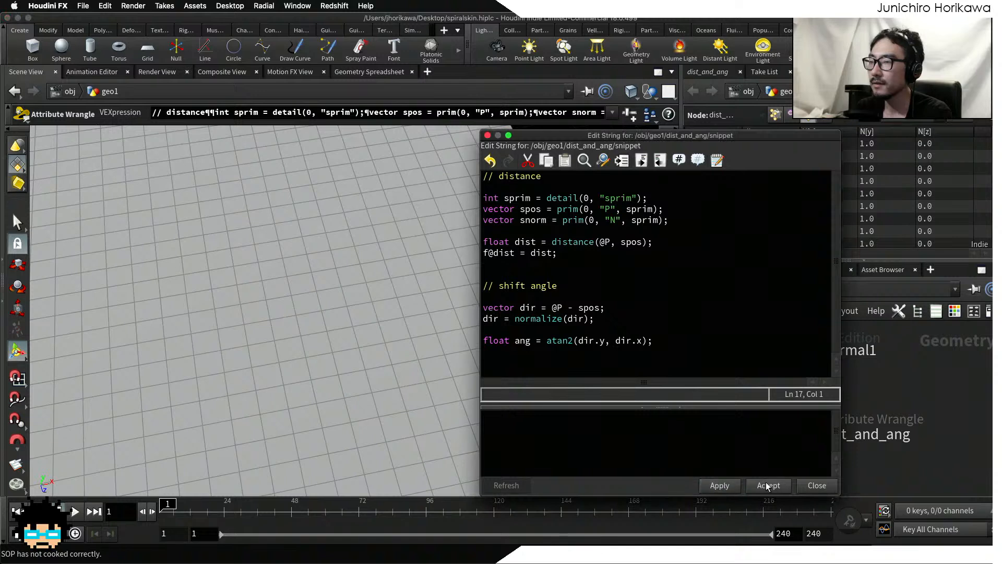
Step: Store the angle in a float attribute with f@tang = ang; and accept the edited wrangle code
left_click(689, 343)
key("Return")
type("f@")
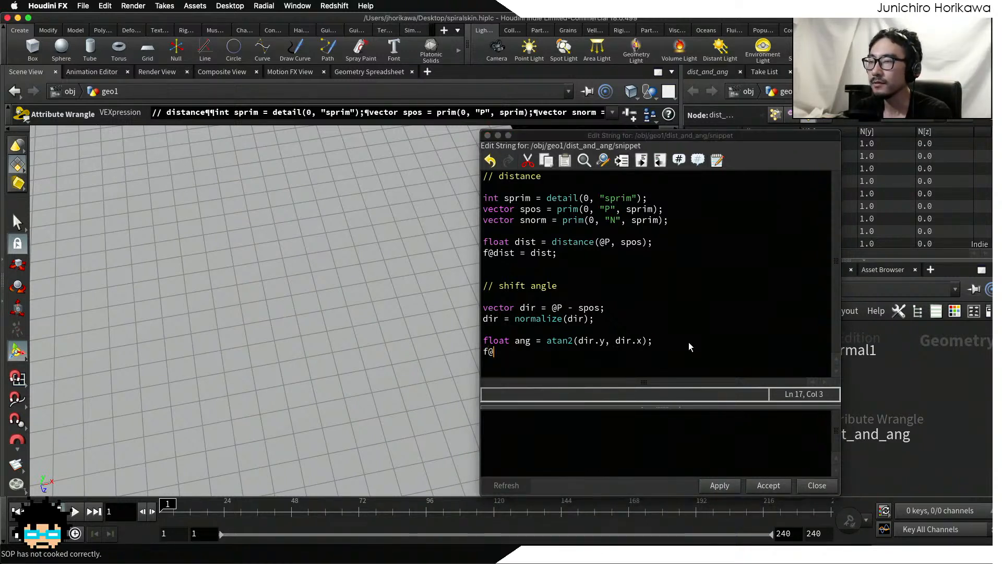
type("ta")
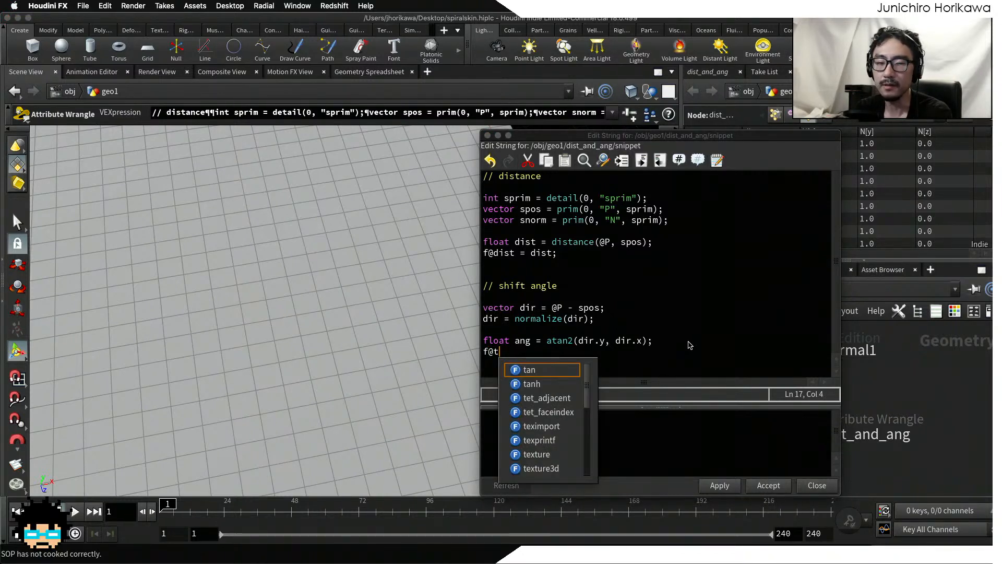
type("ng")
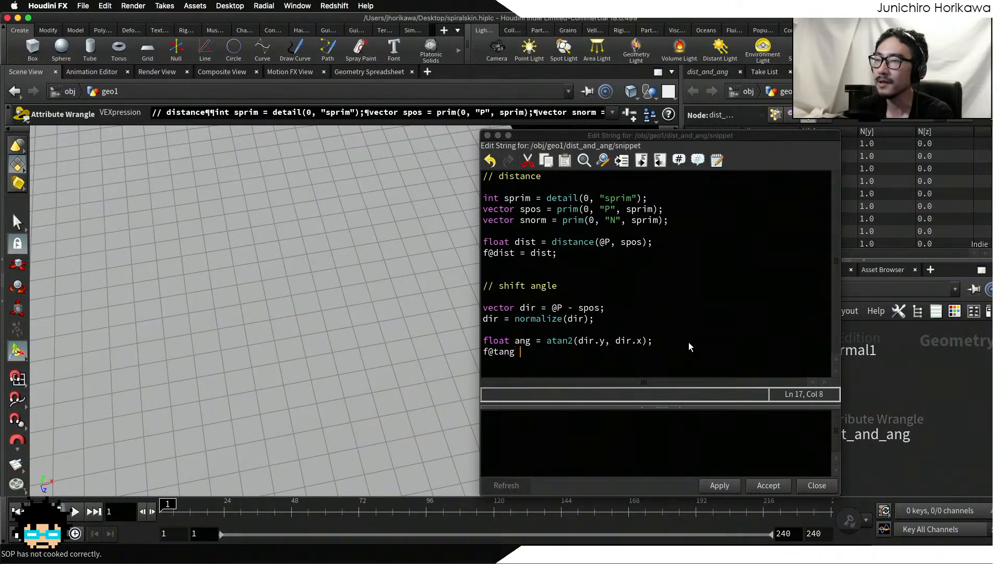
type(" = ang;")
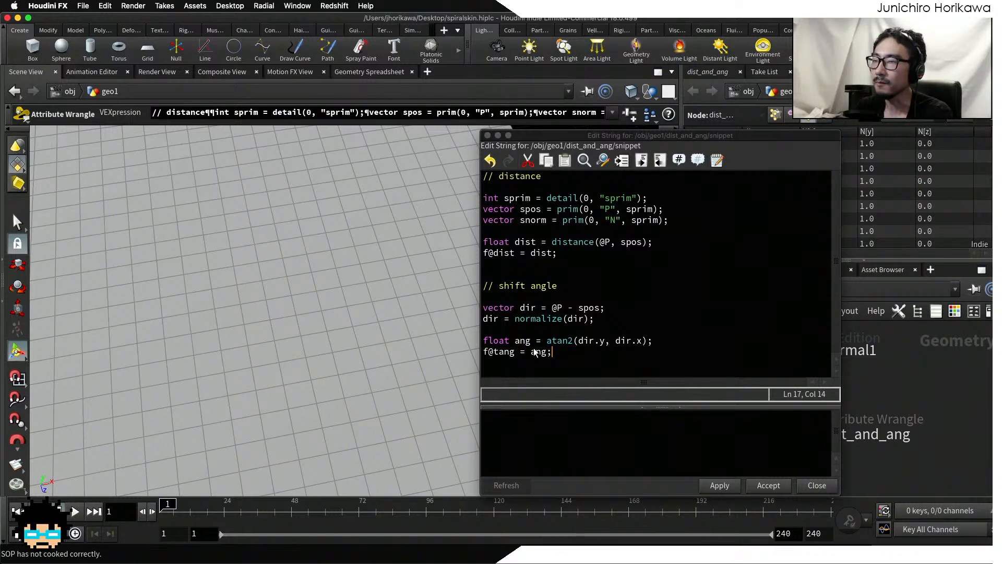
left_click_drag(518, 341, 658, 339)
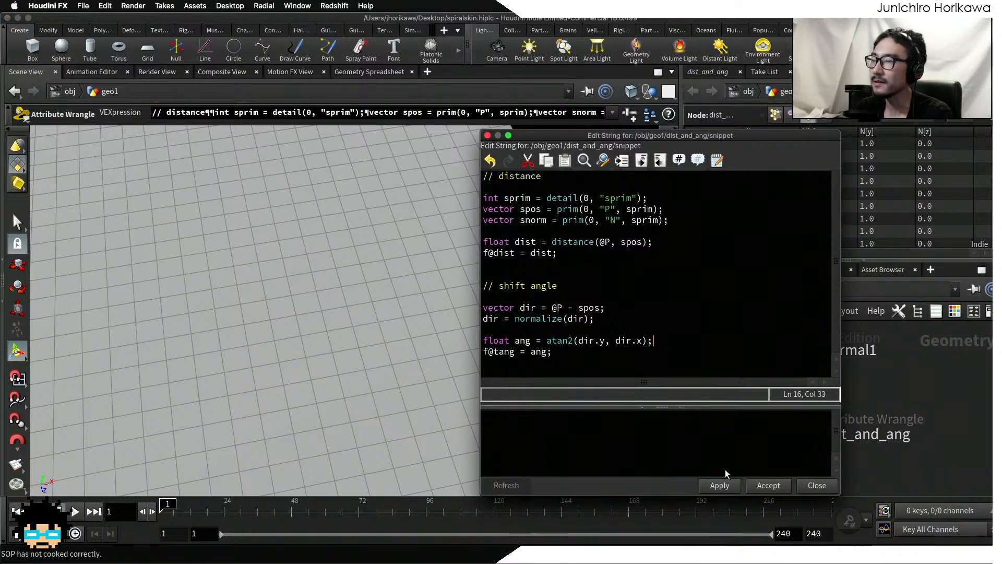
left_click(720, 486)
left_click(766, 485)
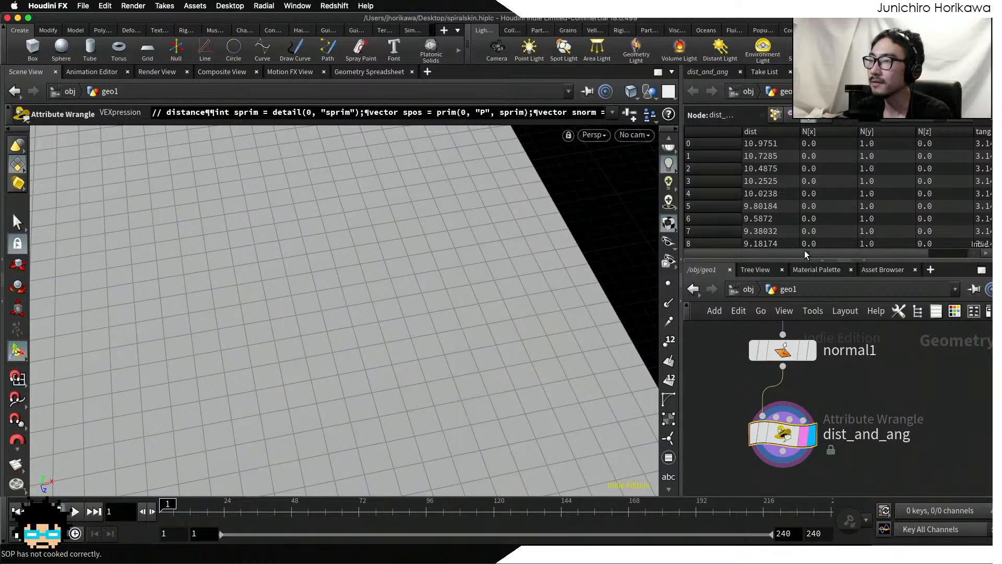
Step: Enlarge the geometry spreadsheet and examine the tang values across the grid primitives
left_click_drag(804, 260, 783, 318)
left_click_drag(678, 212, 568, 209)
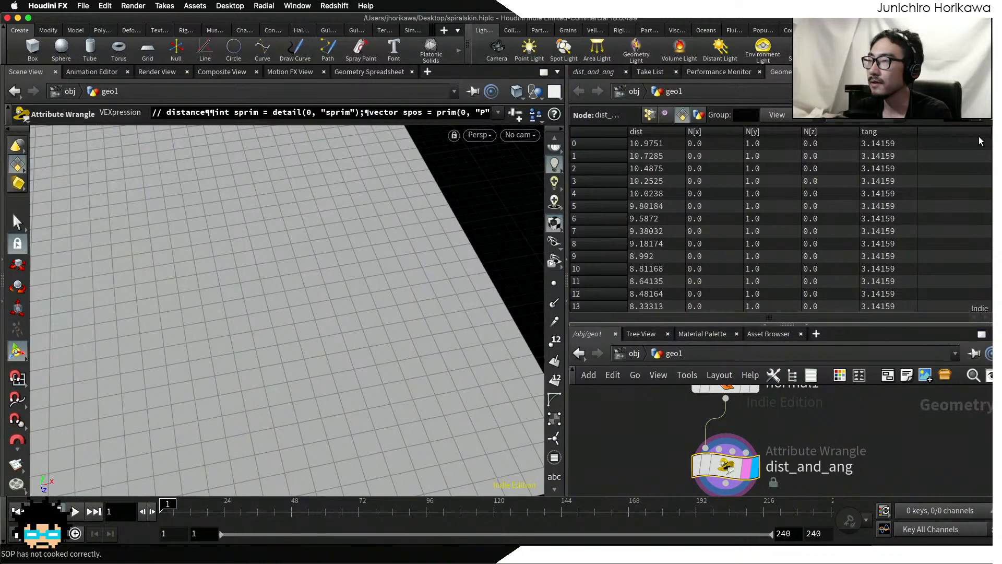
scroll(783, 224, "down", 20)
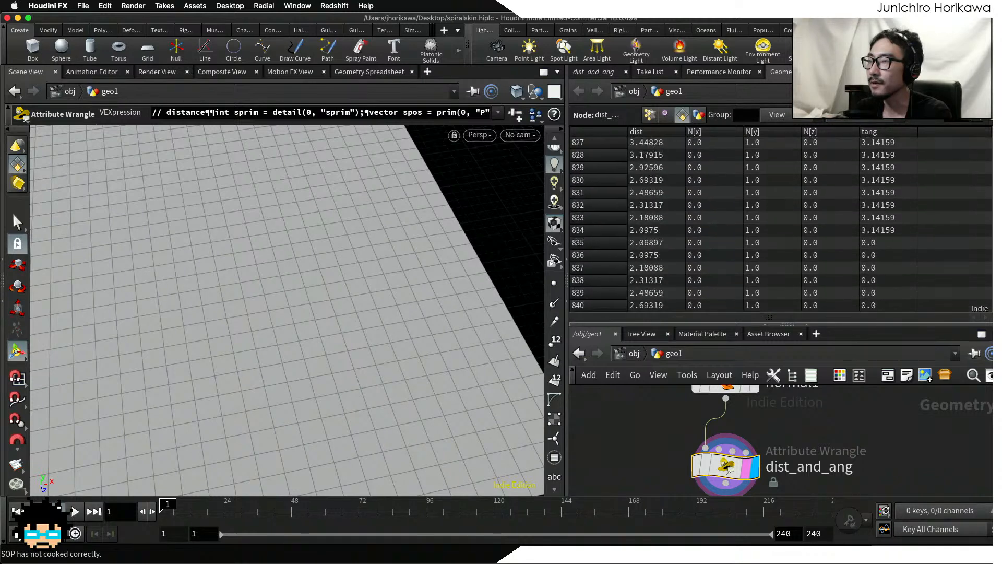
scroll(877, 149, "up", 20)
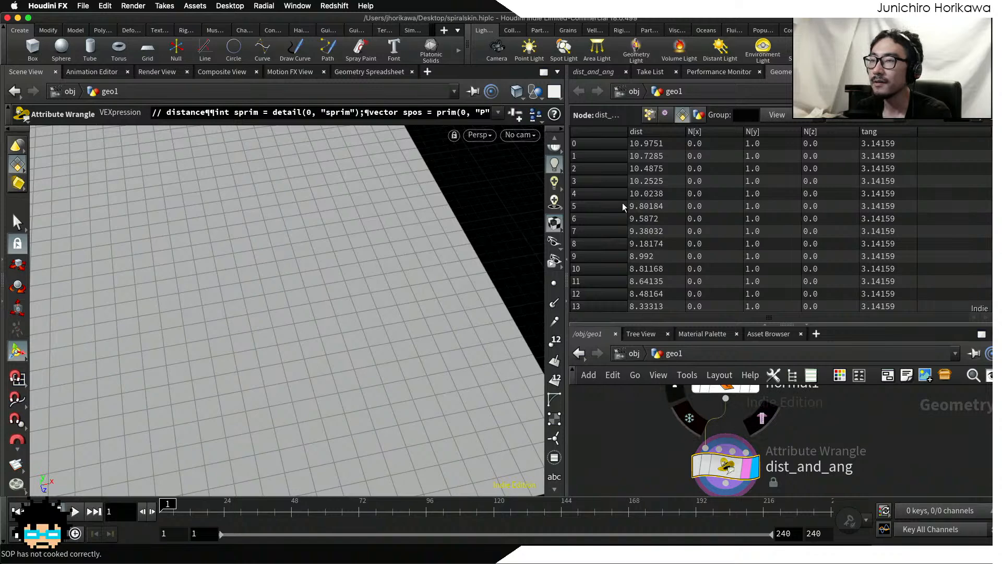
Step: Replace dir.y with dir.z in the atan2 call of the dist_and_ang wrangle and save the scene
left_click(593, 72)
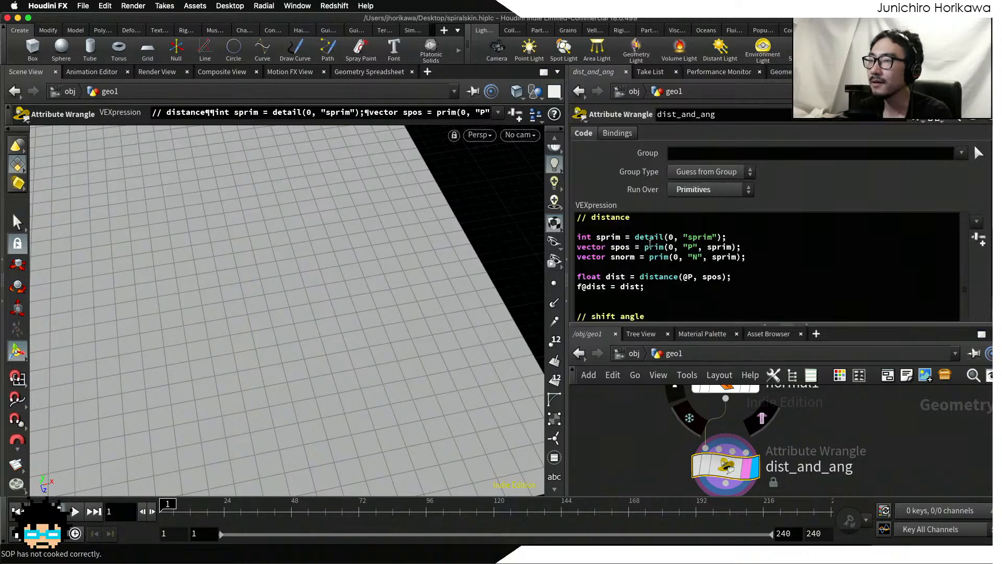
scroll(816, 294, "down", 5)
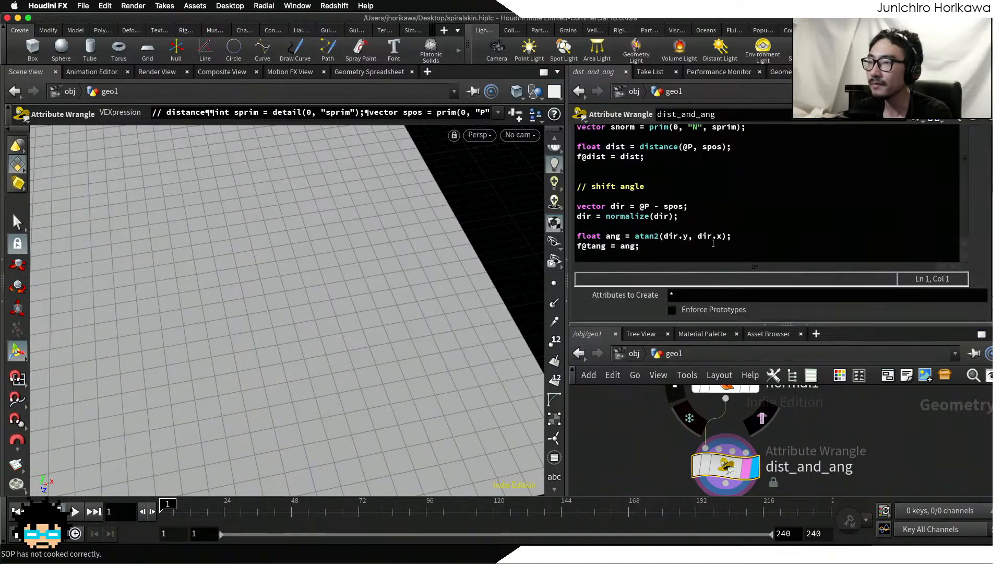
left_click_drag(664, 236, 684, 236)
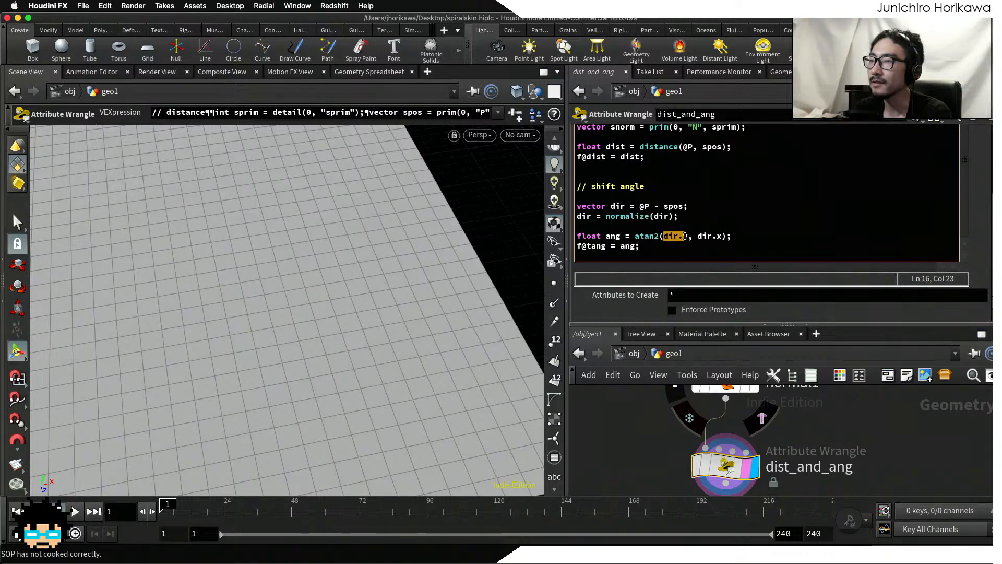
double_click(684, 236)
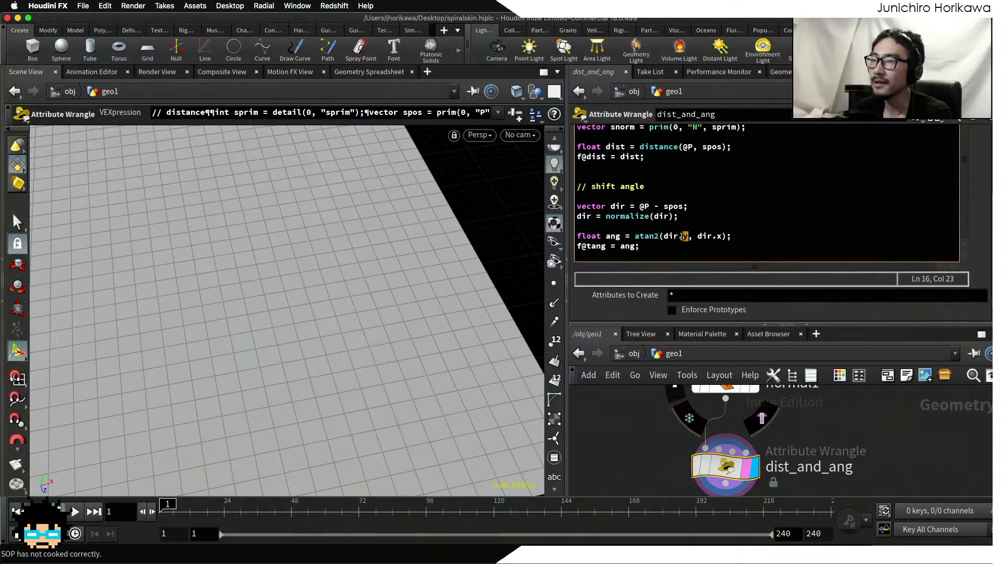
key("Escape")
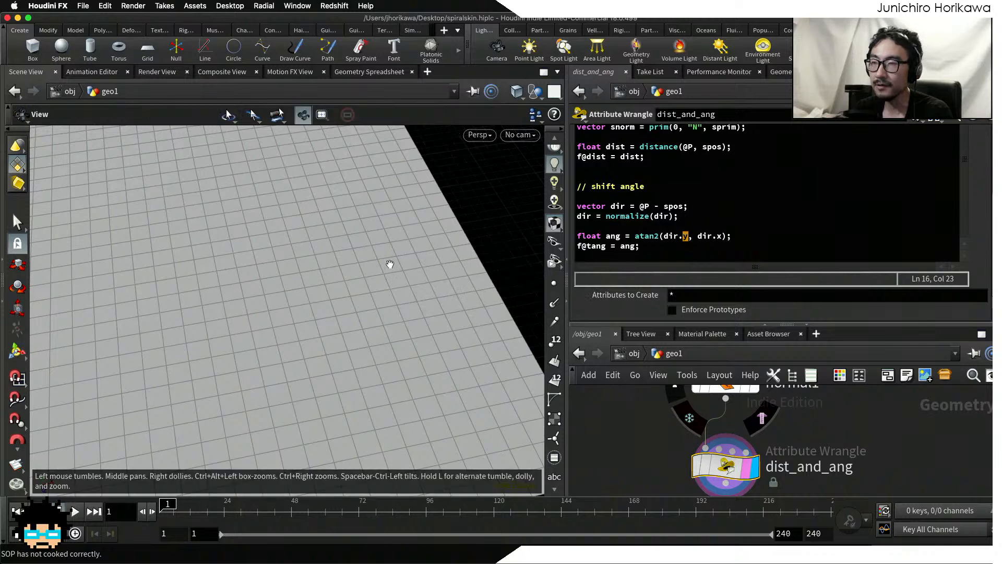
right_click_drag(390, 265, 252, 293, "alt")
left_click_drag(252, 292, 303, 314, "alt")
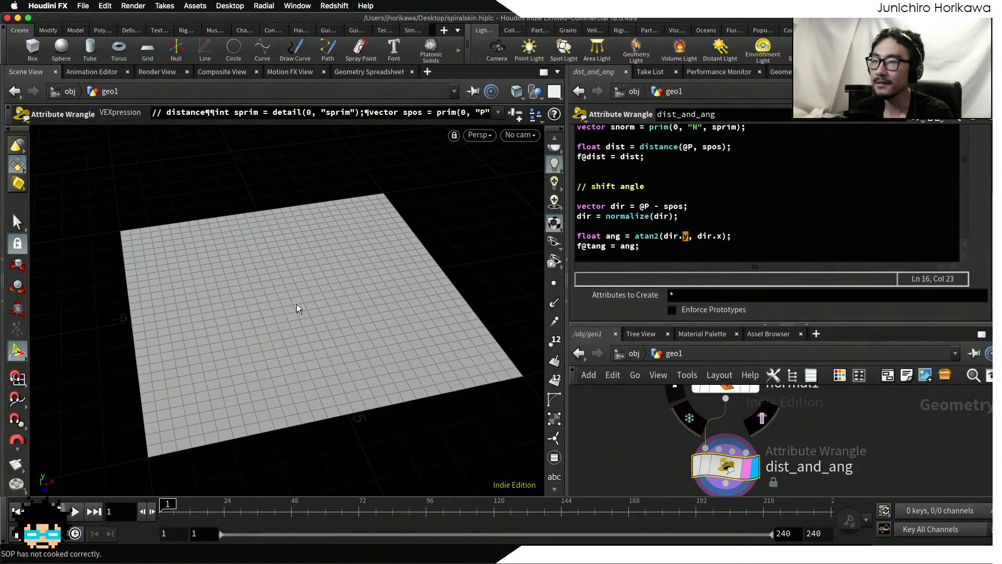
left_click(689, 237)
key("Delete")
type("z")
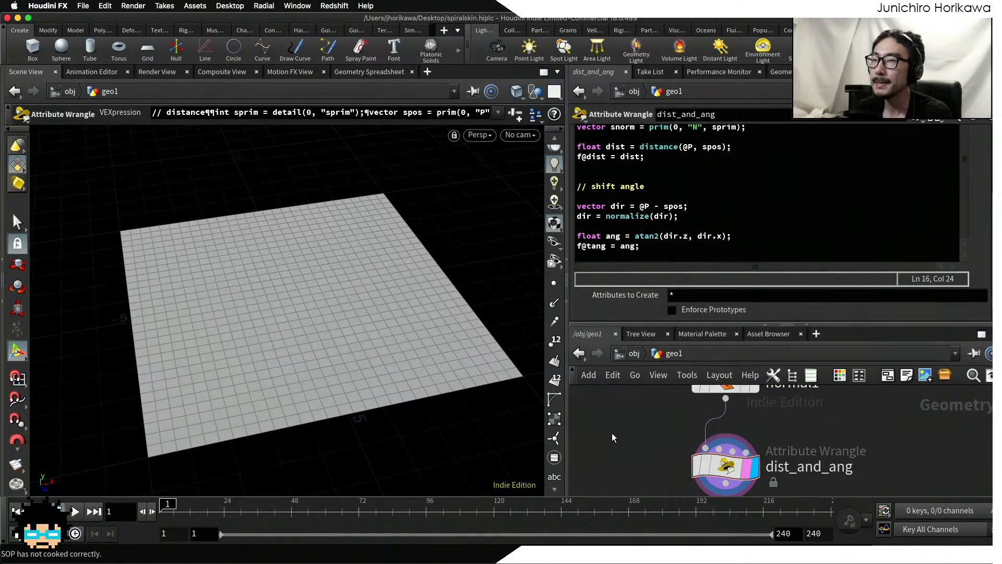
key("super+s")
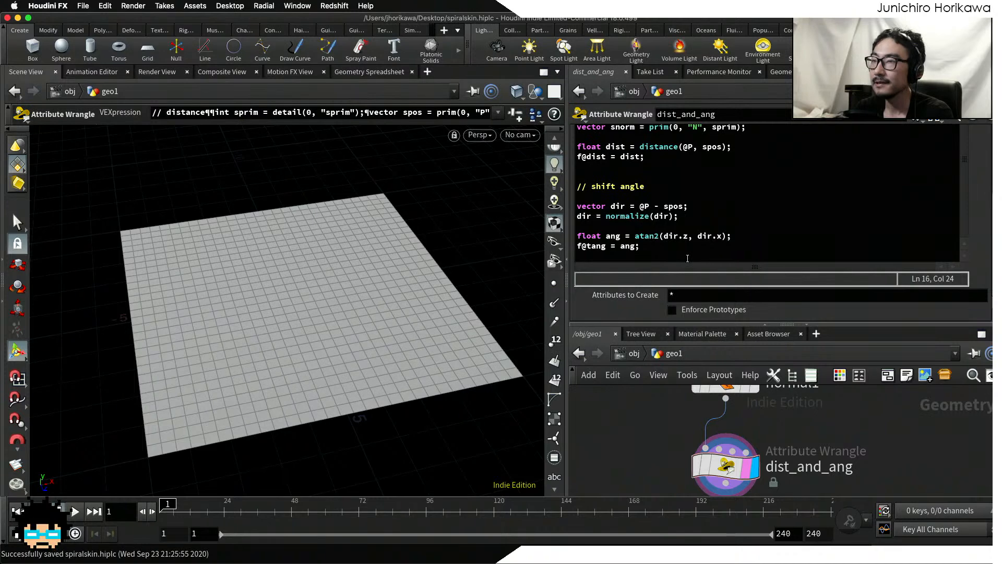
Step: Sort the grid primitives by tang in descending order in the geometry spreadsheet and examine the range of values
left_click(781, 72)
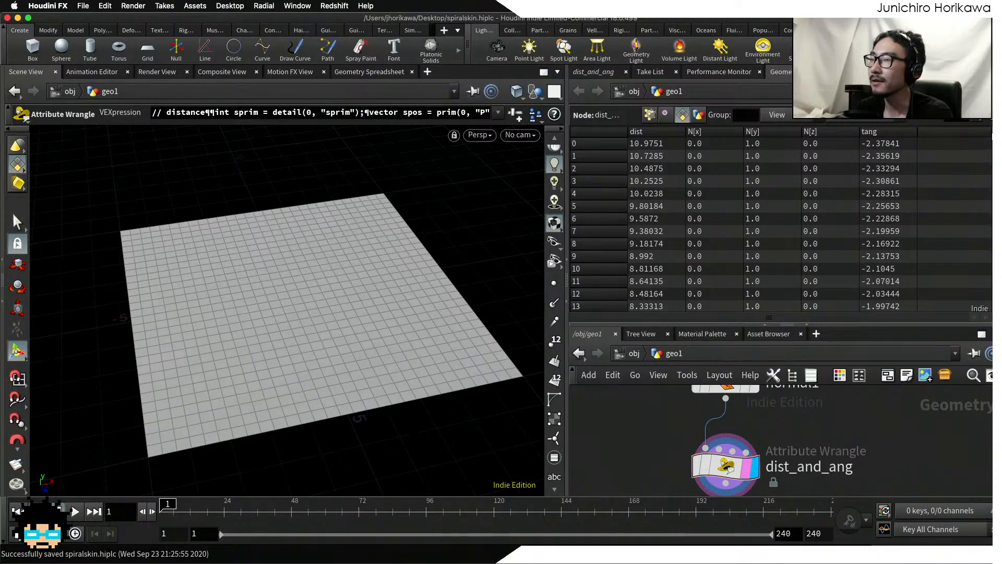
scroll(929, 156, "down", 20)
scroll(945, 144, "up", 20)
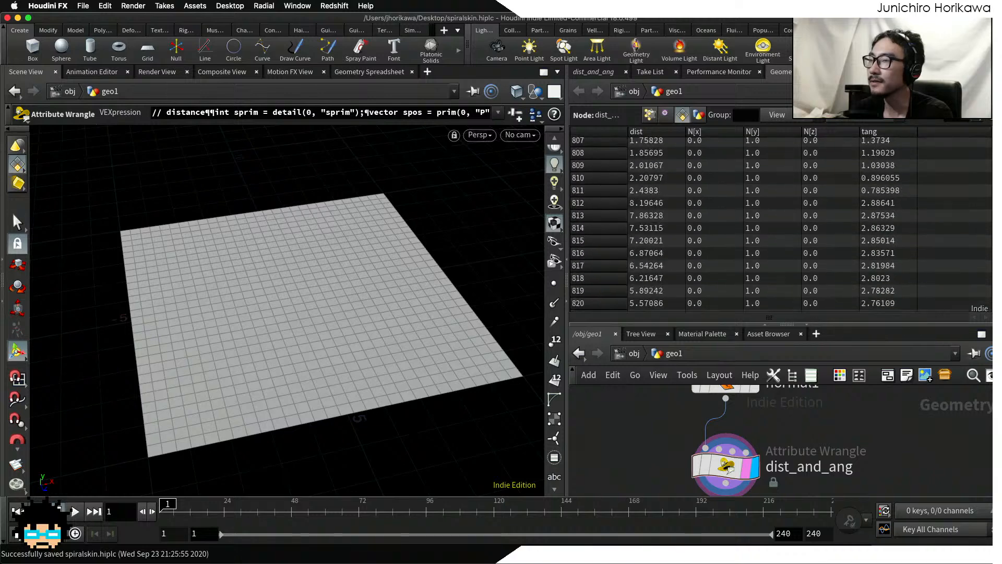
left_click(898, 131)
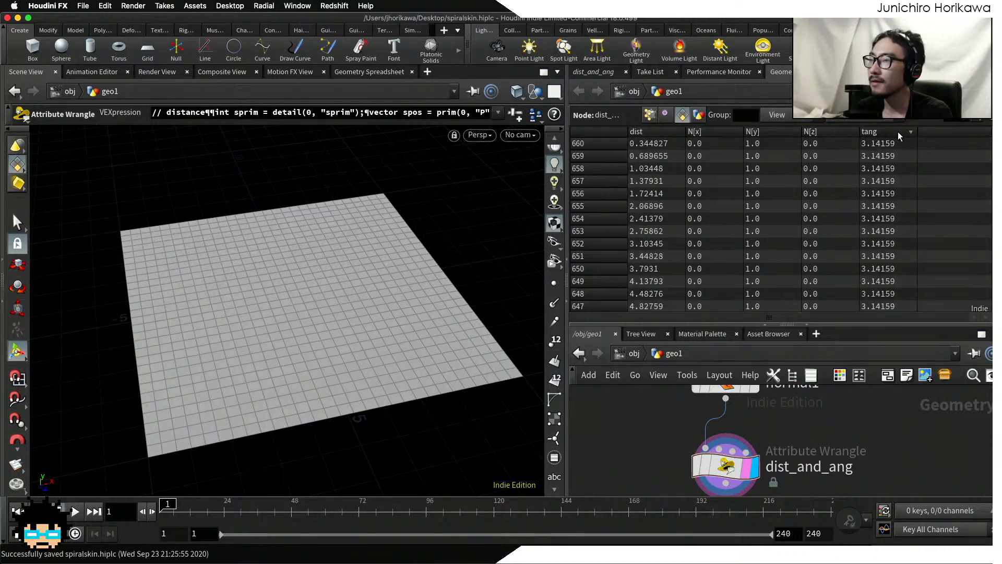
scroll(868, 150, "down", 20)
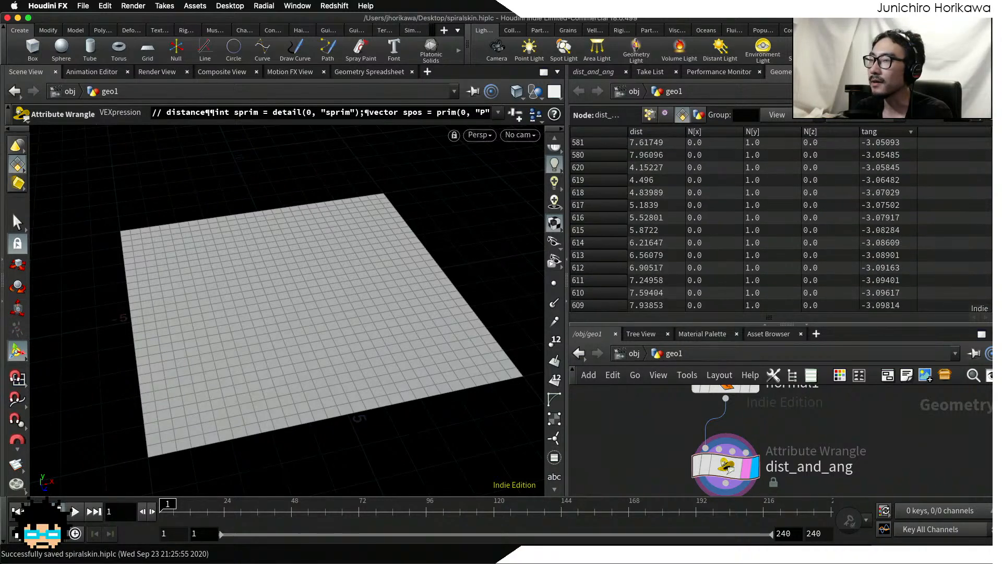
Step: Add a Color node below dist_and_ang, wire the wrangle's output into it and display the new node
scroll(868, 150, "up", 20)
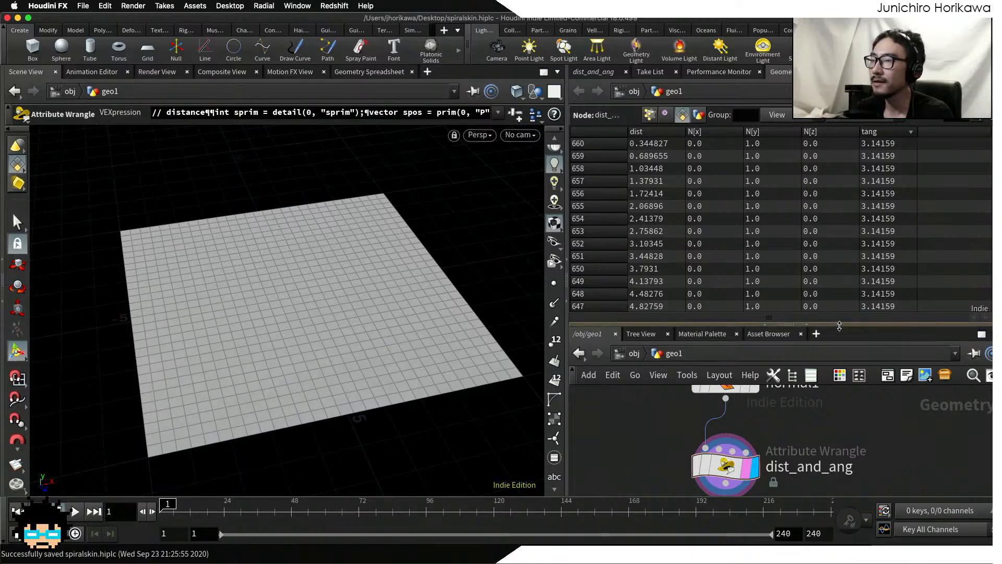
left_click_drag(808, 321, 822, 243)
scroll(815, 323, "down", 3)
key("Tab")
type("color")
key("Return")
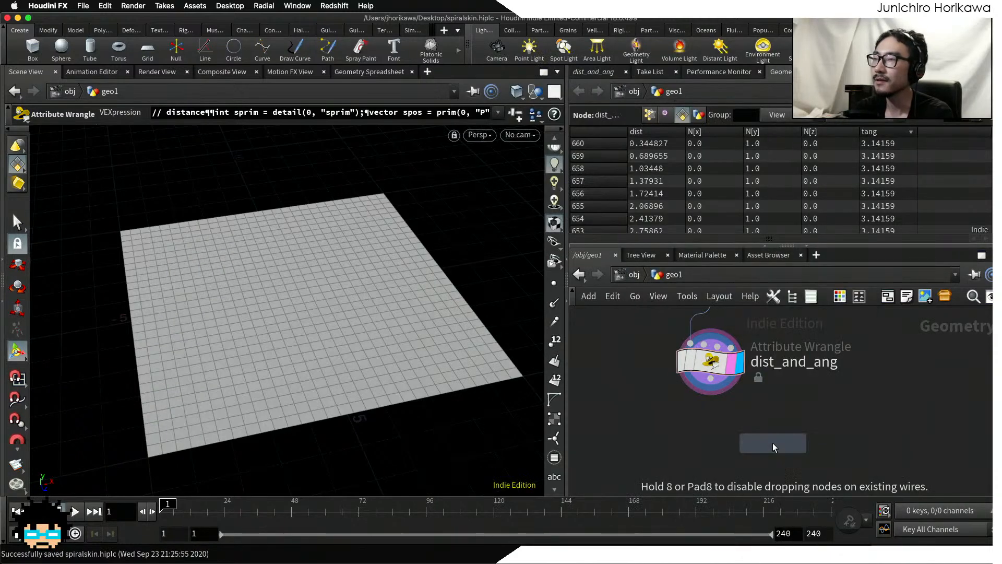
left_click(774, 446)
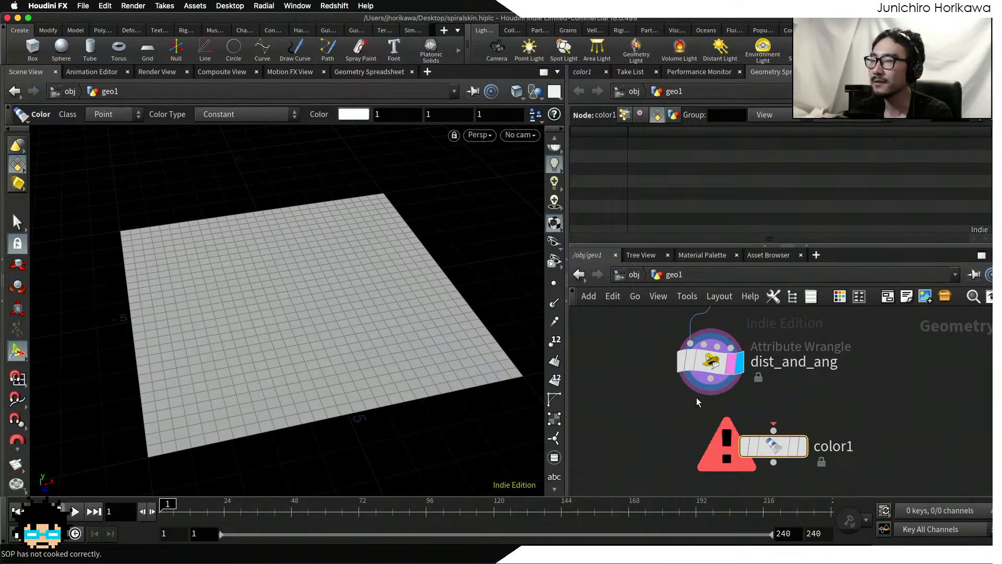
left_click_drag(710, 378, 797, 456)
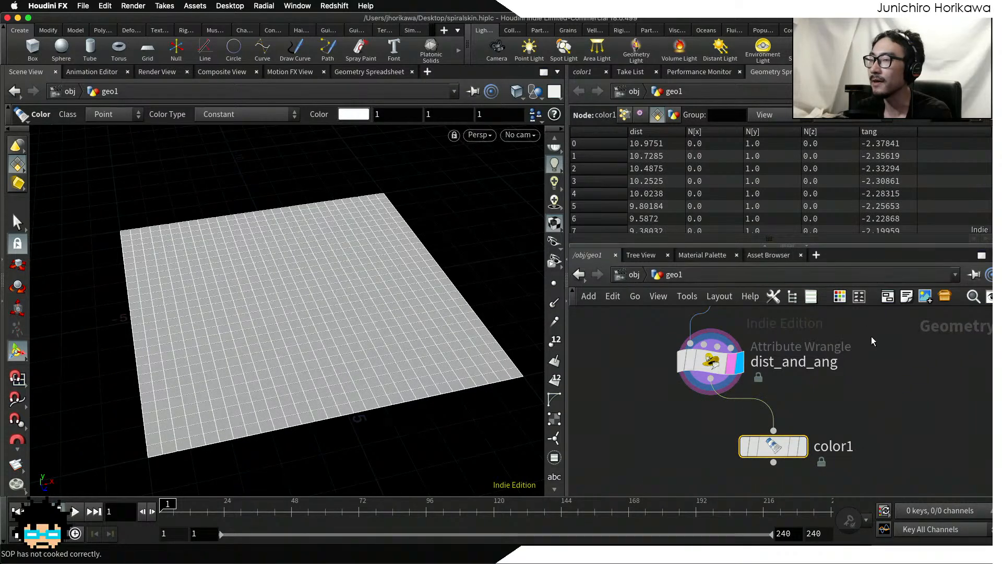
left_click(799, 447)
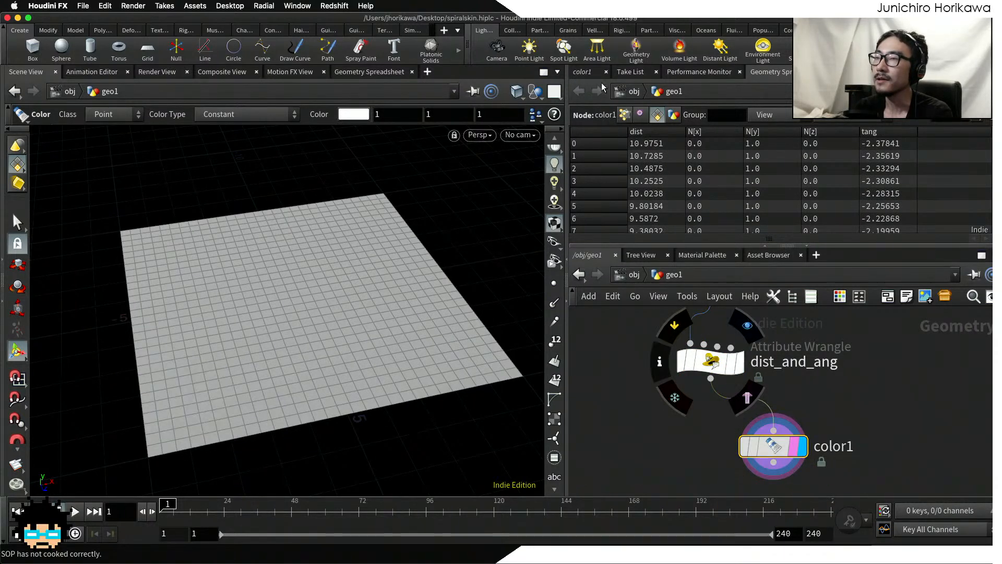
Step: Set the Color node's class to Primitive and its color type to Ramp from Attribute, using the tang attribute
left_click(582, 72)
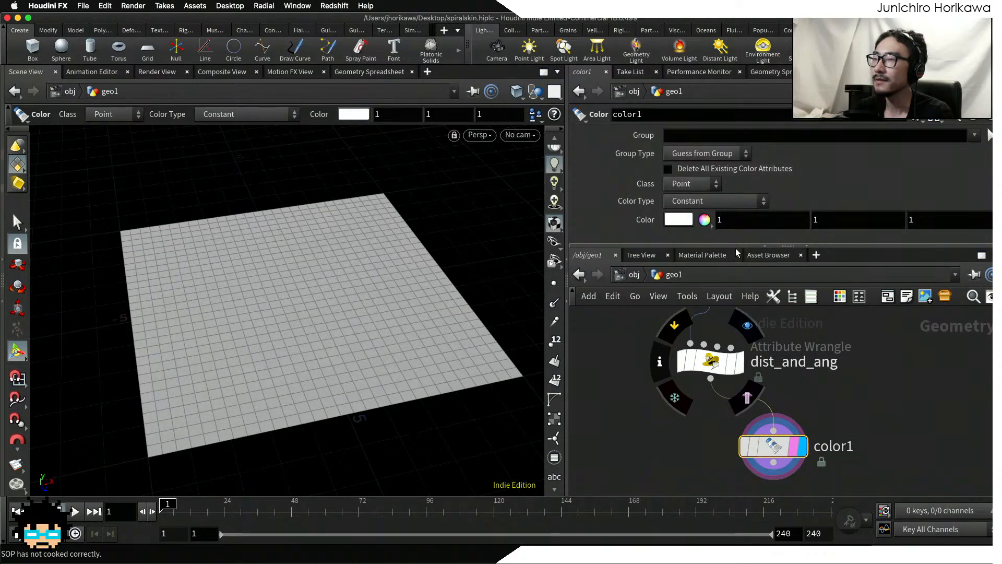
left_click_drag(736, 244, 735, 256)
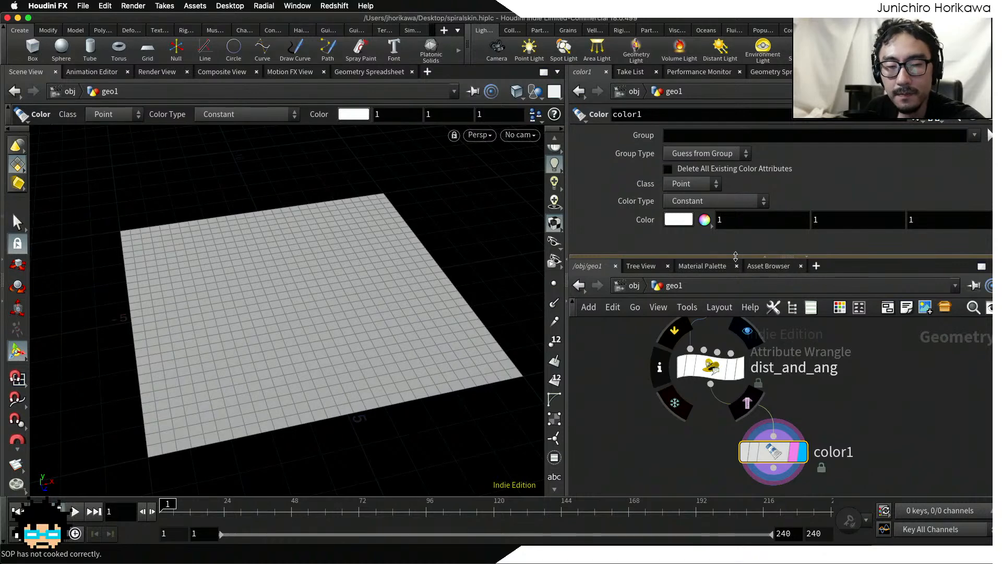
left_click(685, 181)
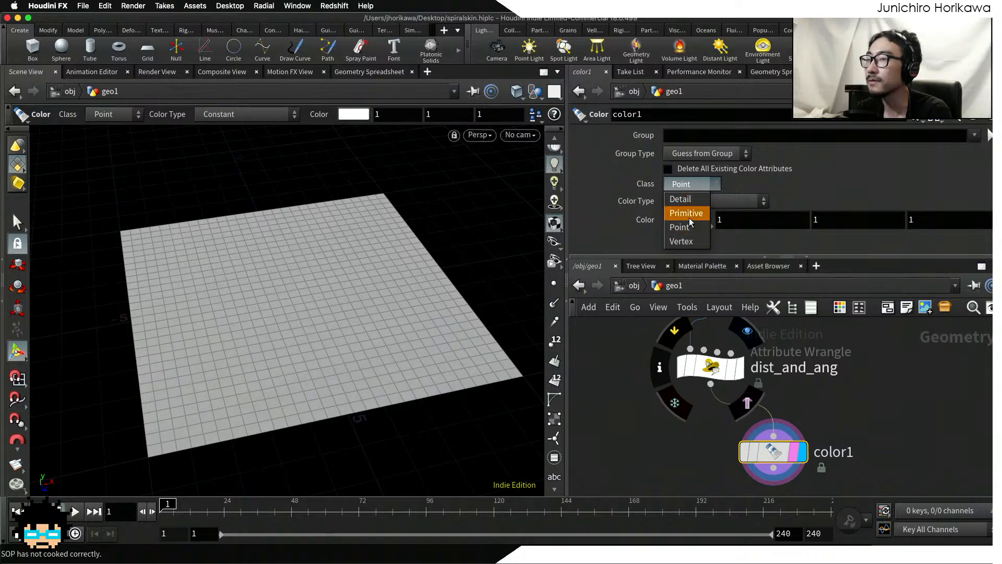
left_click(687, 213)
left_click(686, 201)
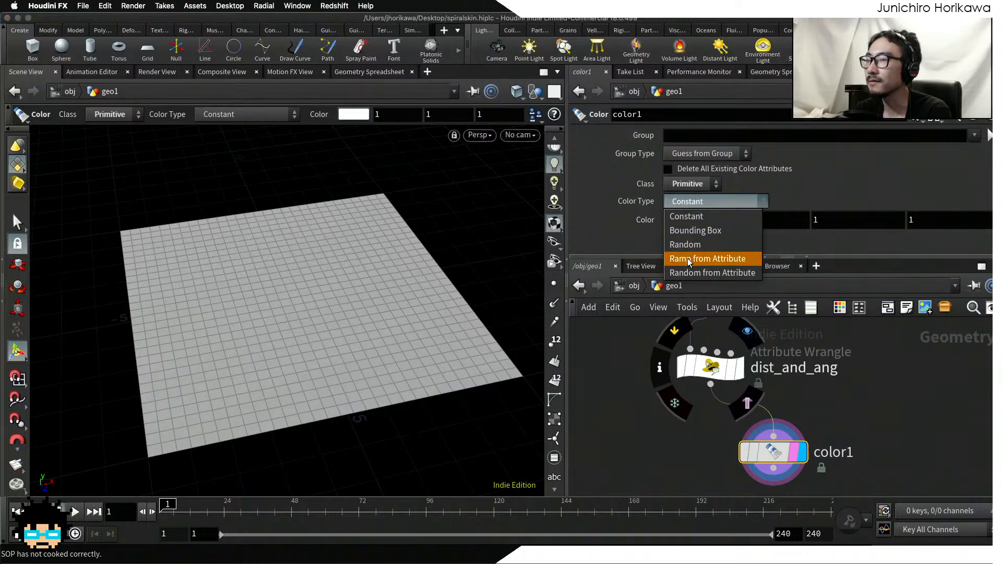
left_click(685, 259)
left_click(684, 220)
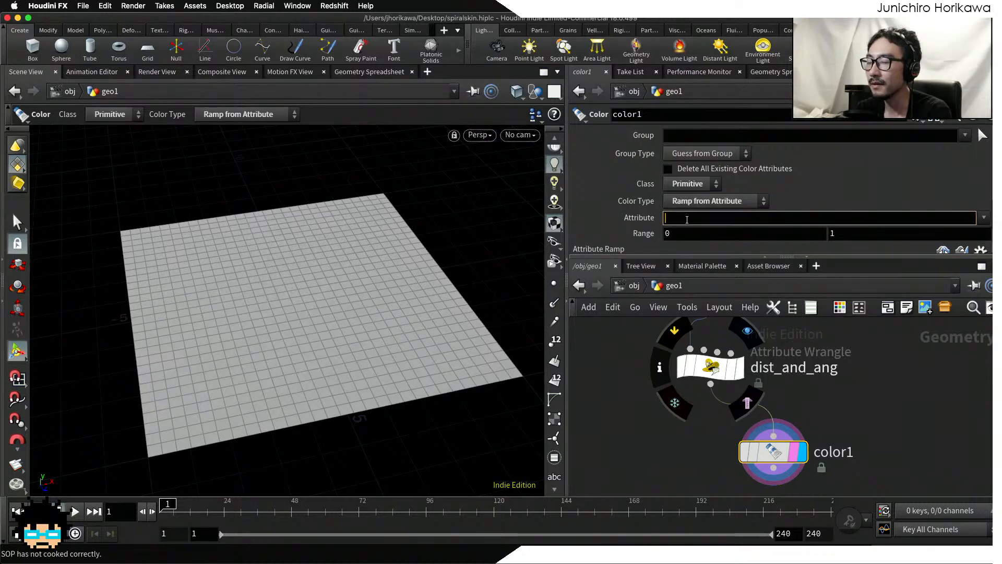
type("tang")
key("Return")
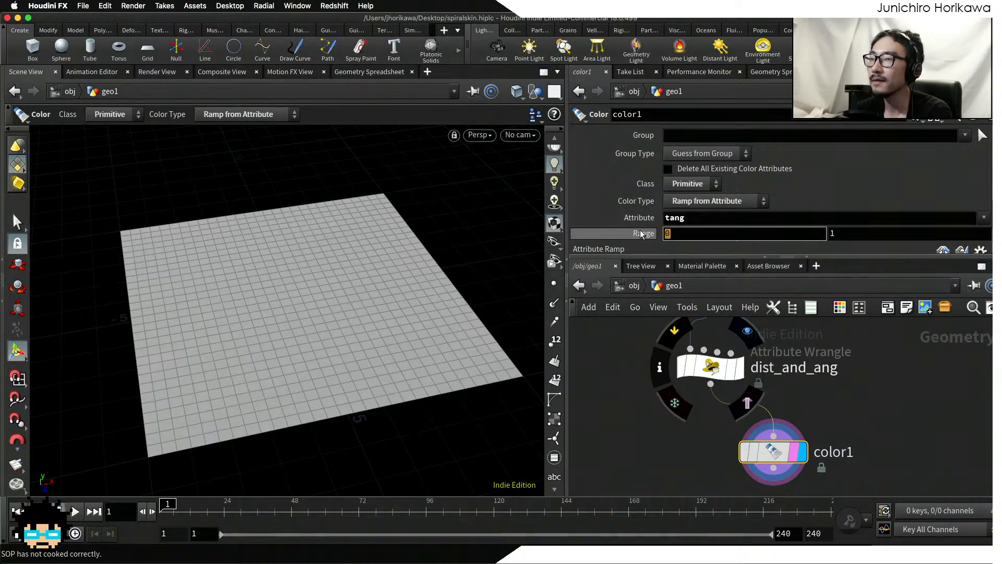
Step: Set the attribute range of color1 from -$PI to $PI
mouse_move(641, 234)
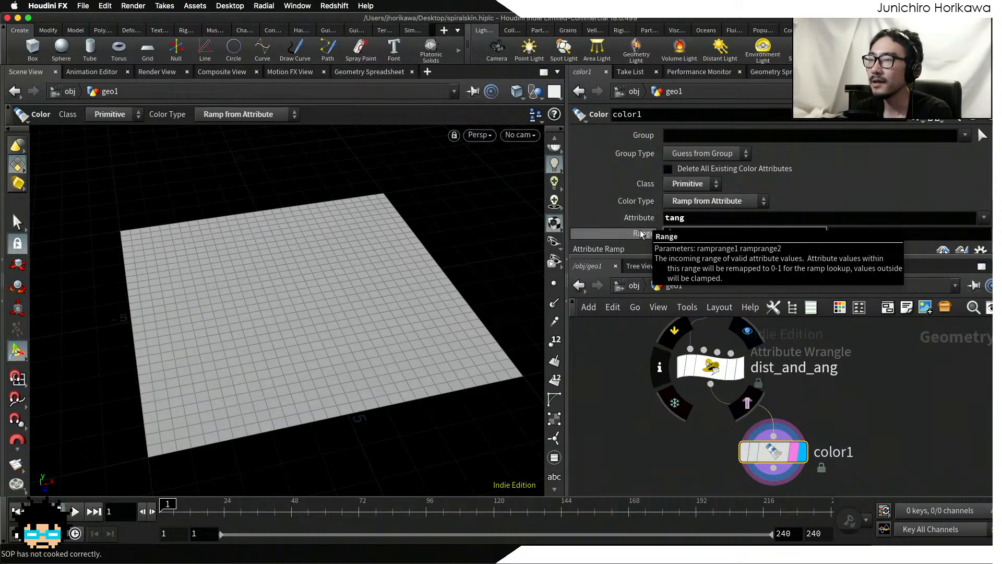
left_click(731, 233)
type("-$MPI")
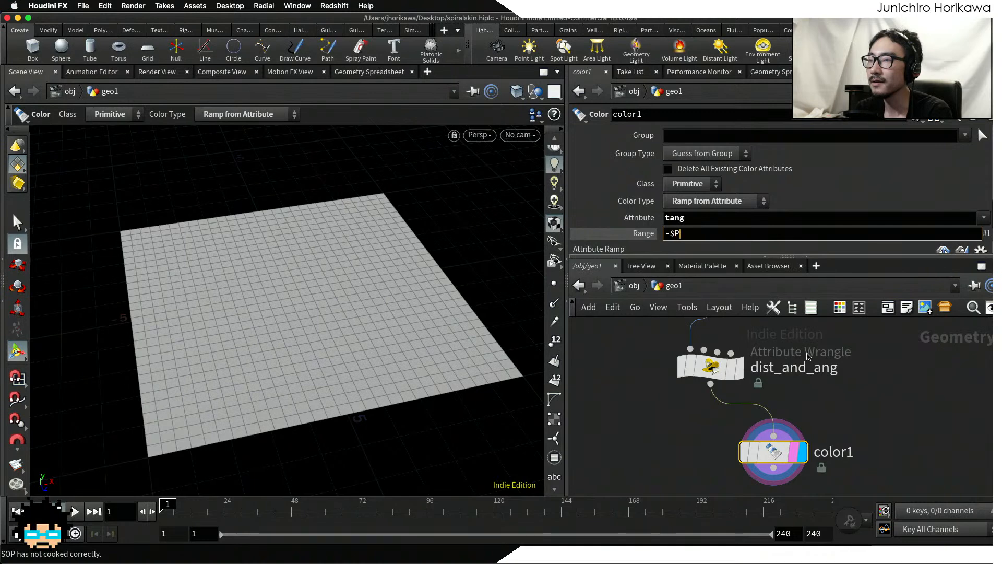
key("Tab")
type("$PI")
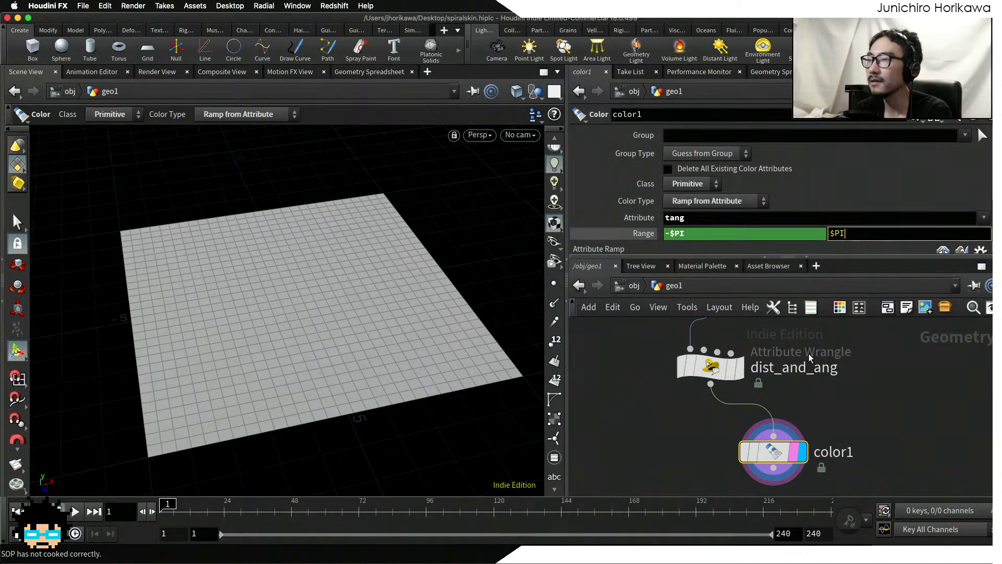
key("Return")
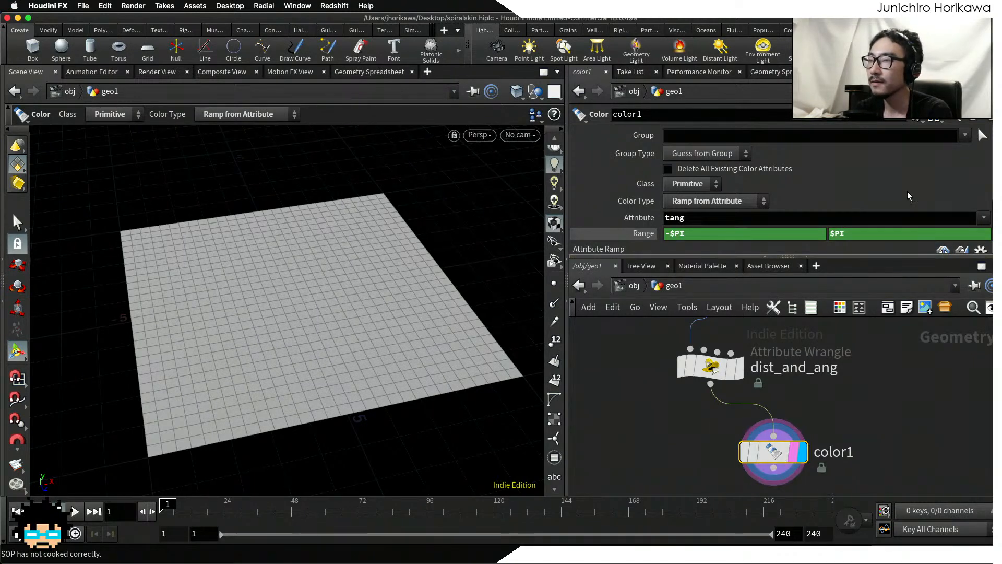
Step: Go up to the obj level and re-enter geo1 to refresh the grid's ramp colors in the viewport
scroll(911, 194, "down", 2)
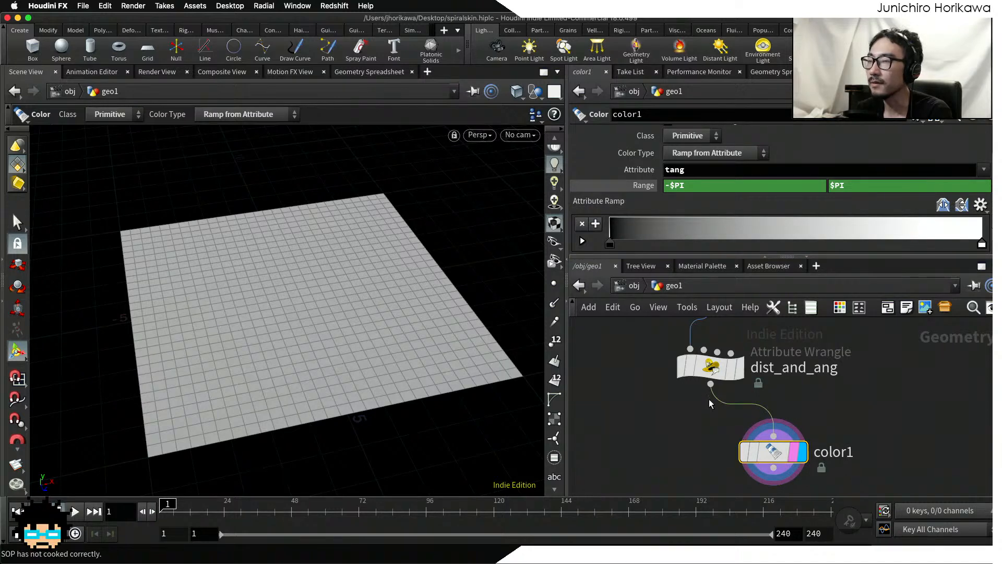
left_click(642, 290)
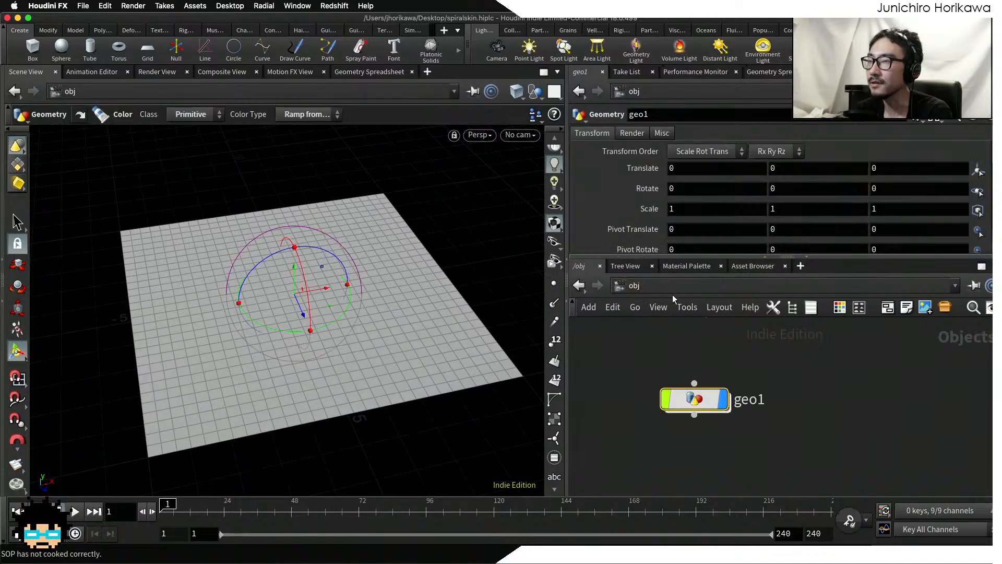
double_click(700, 397)
left_click_drag(458, 336, 351, 316, "alt")
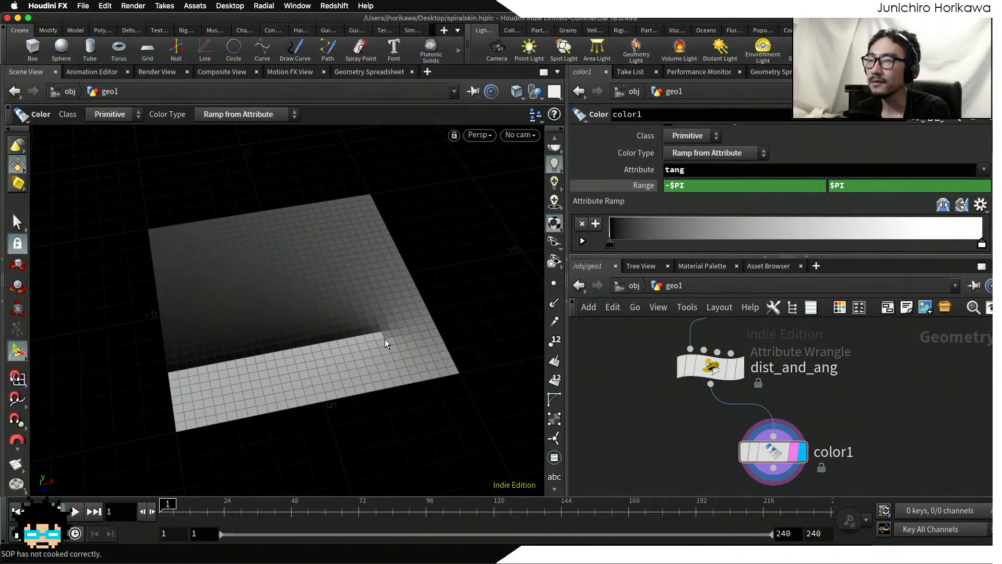
Step: Set the attribute ramp's start key to pure blue and its end key to pure red
double_click(612, 245)
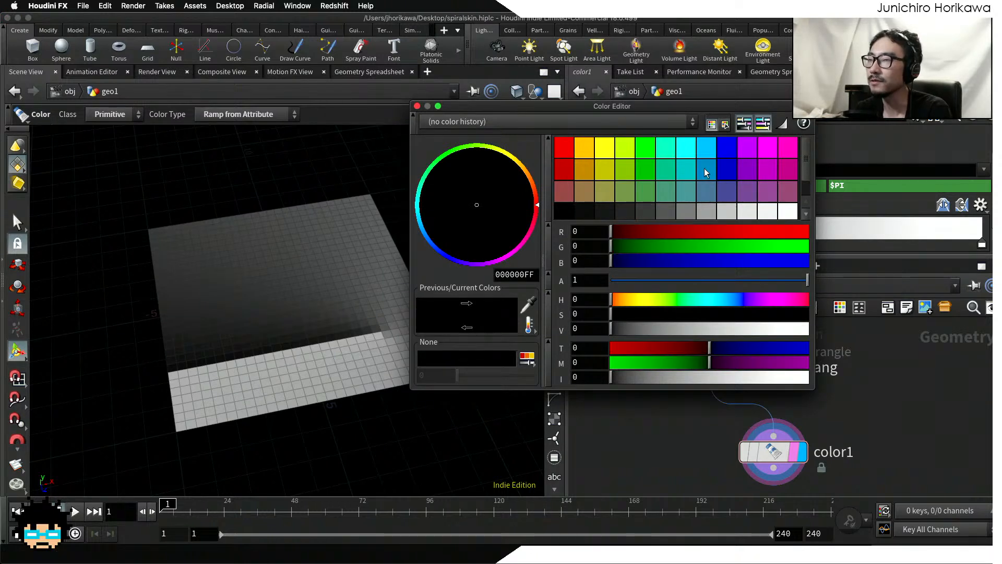
left_click(724, 154)
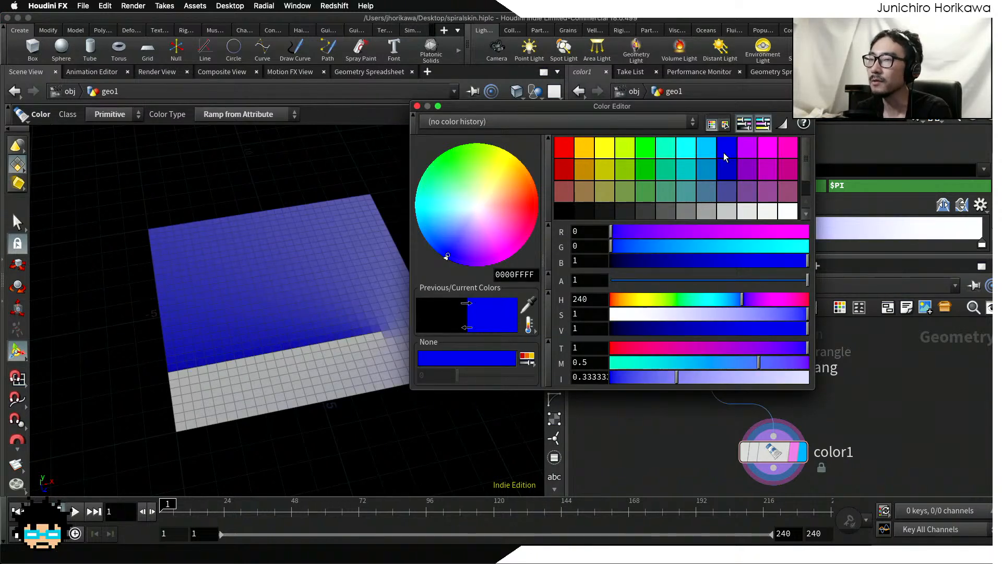
left_click(418, 106)
double_click(981, 245)
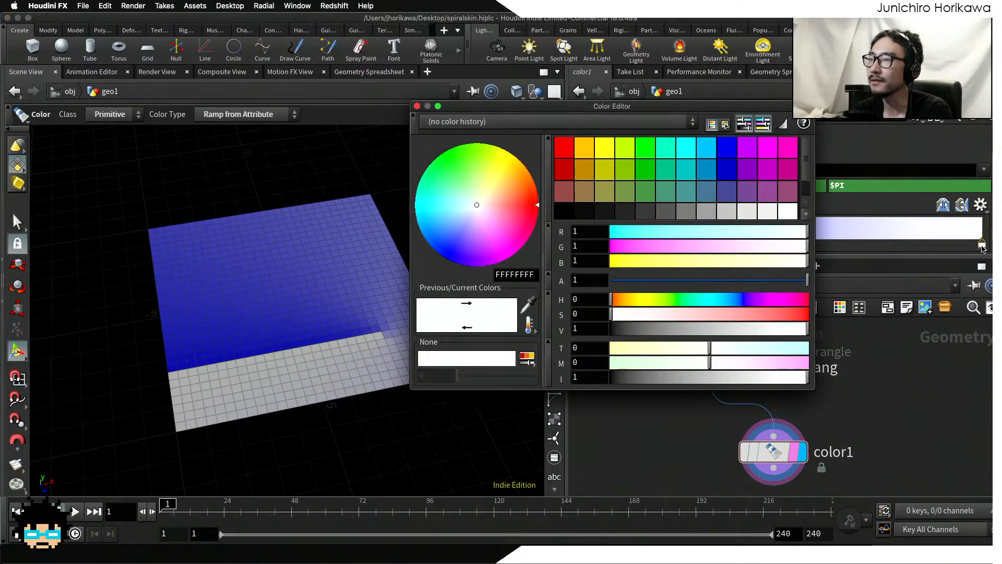
left_click(566, 152)
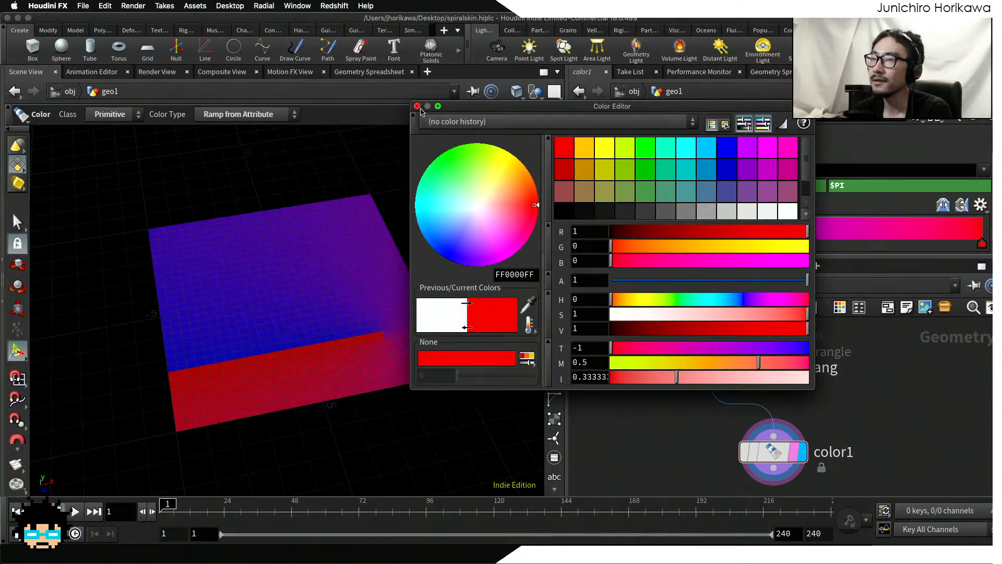
left_click(417, 106)
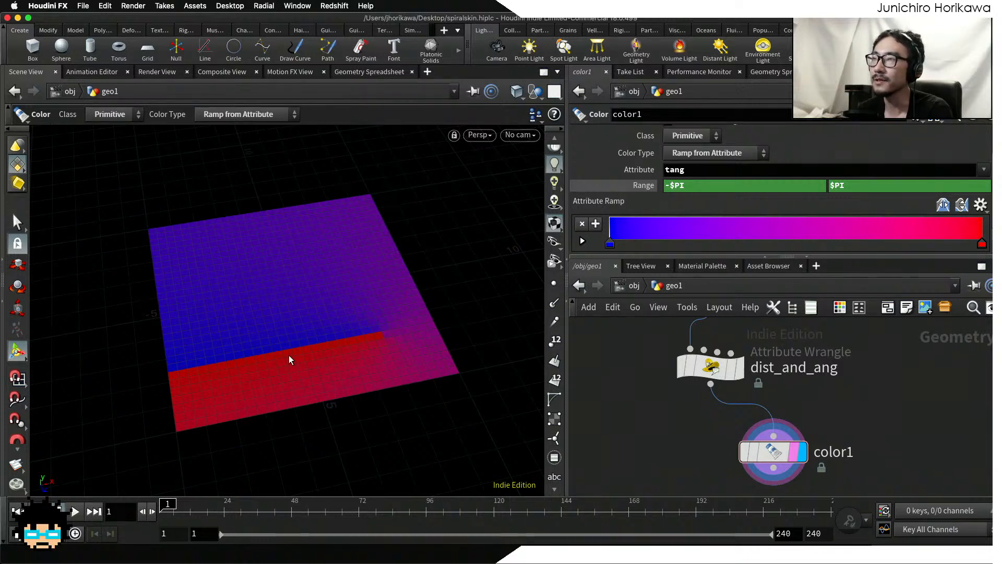
Step: Move the add1 point across the grid in the viewport to about X -1.46, Z 1.19
scroll(665, 422, "down", 5)
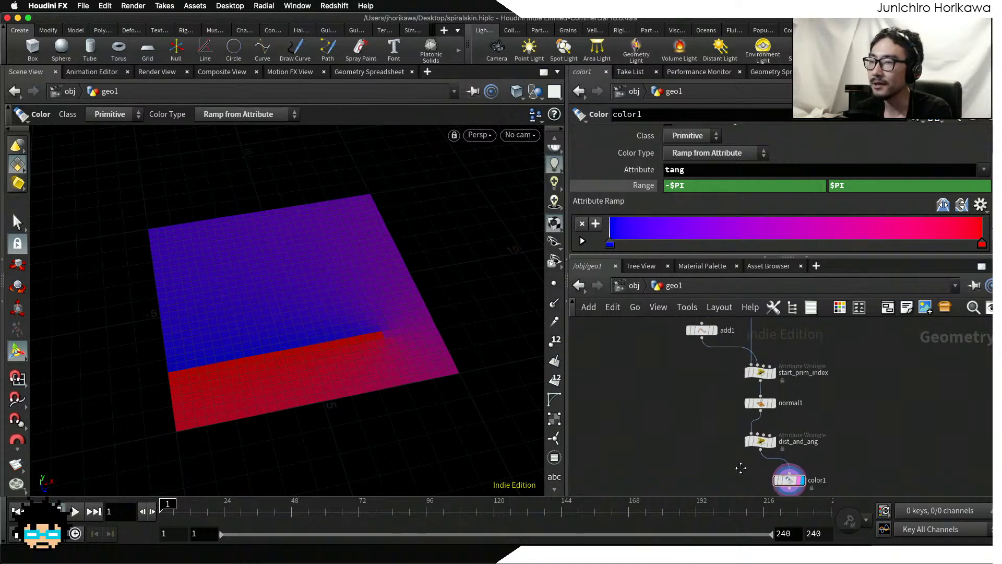
scroll(705, 394, "up", 3)
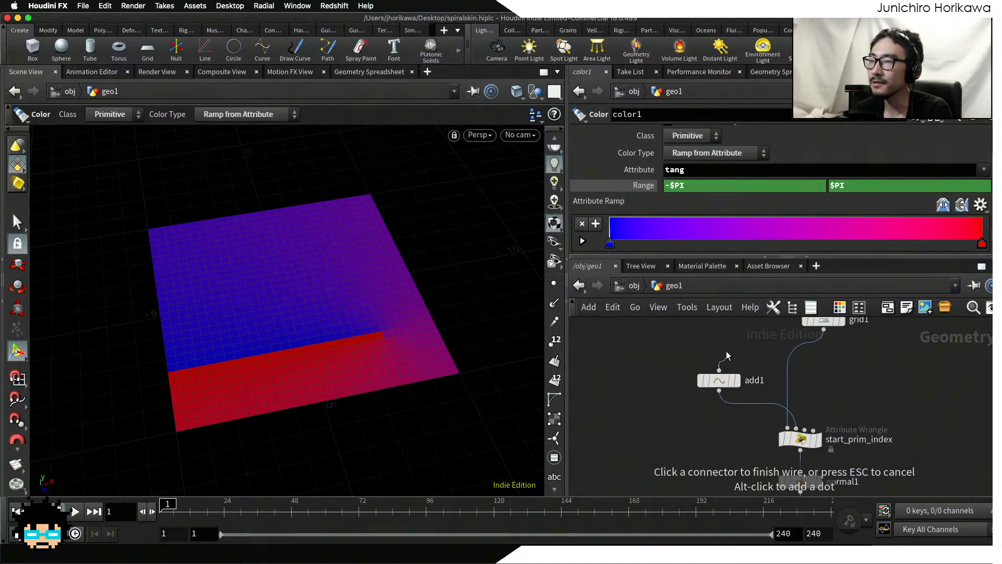
left_click(719, 382)
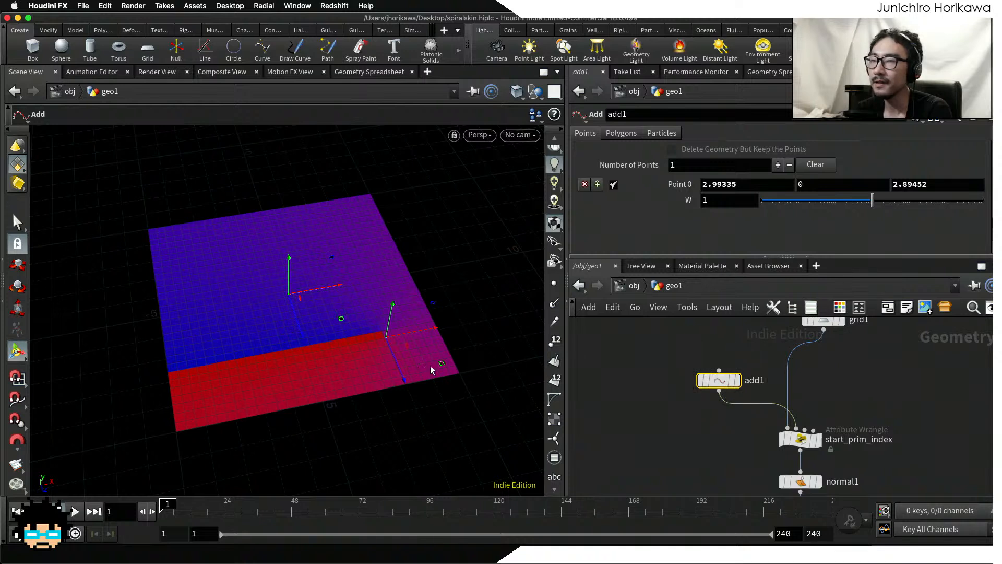
left_click_drag(711, 388, 730, 386)
left_click_drag(703, 379, 690, 389)
left_click_drag(439, 363, 306, 347)
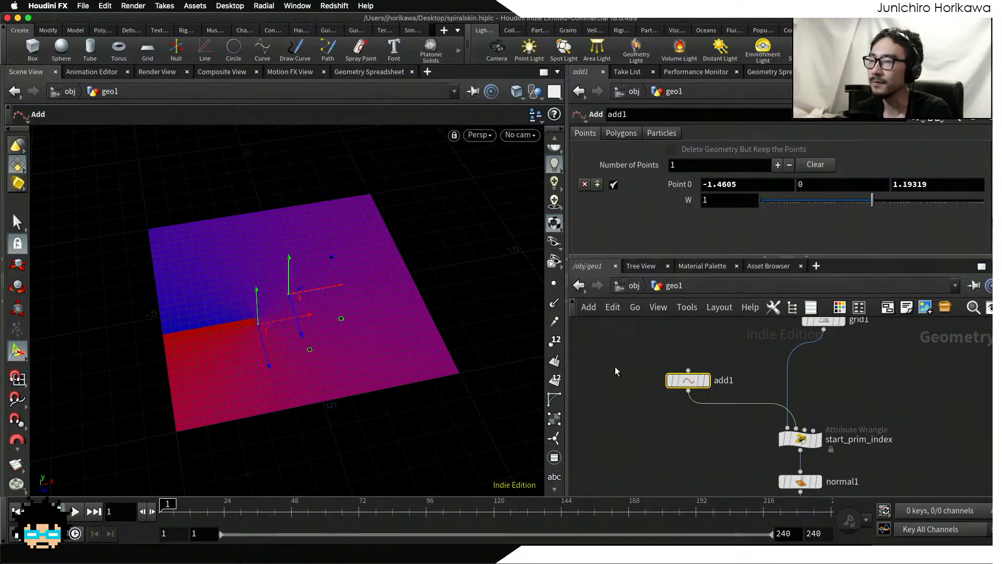
Step: Place an additional red key at about the middle of color1's attribute ramp, keeping a red key at the end
scroll(649, 402, "down", 2)
middle_click_drag(663, 415, 650, 372)
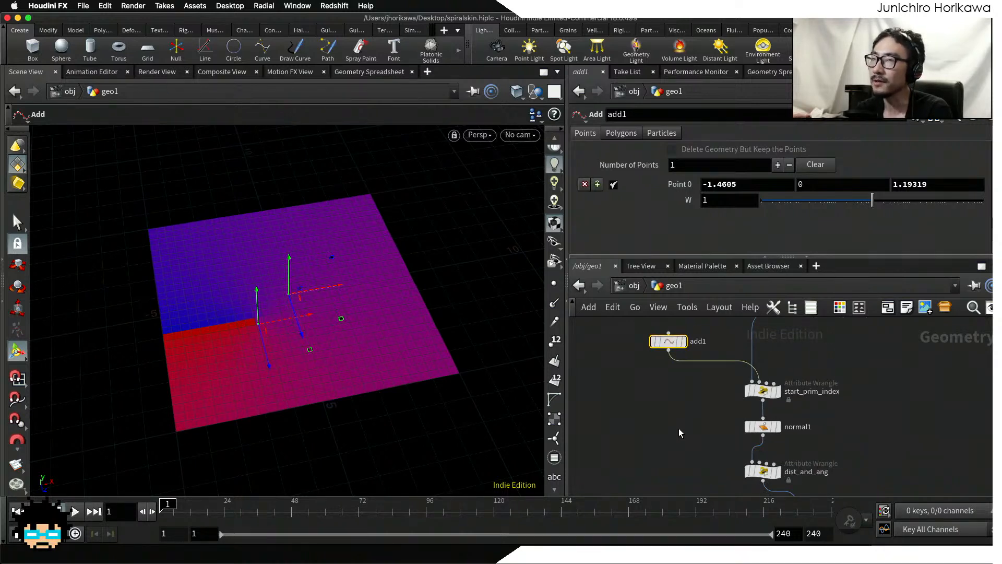
middle_click_drag(708, 456, 615, 352)
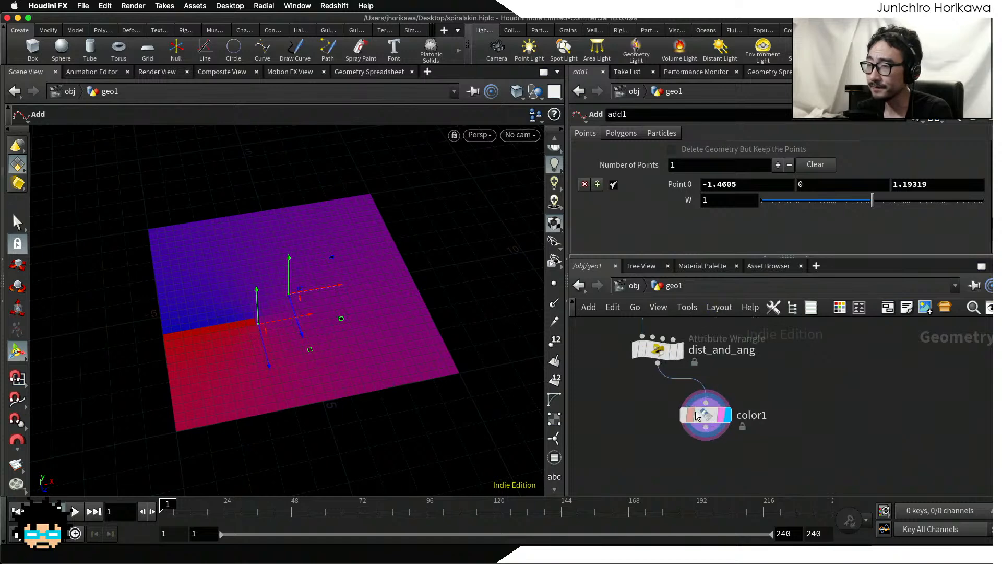
scroll(697, 413, "up", 5)
left_click(712, 420)
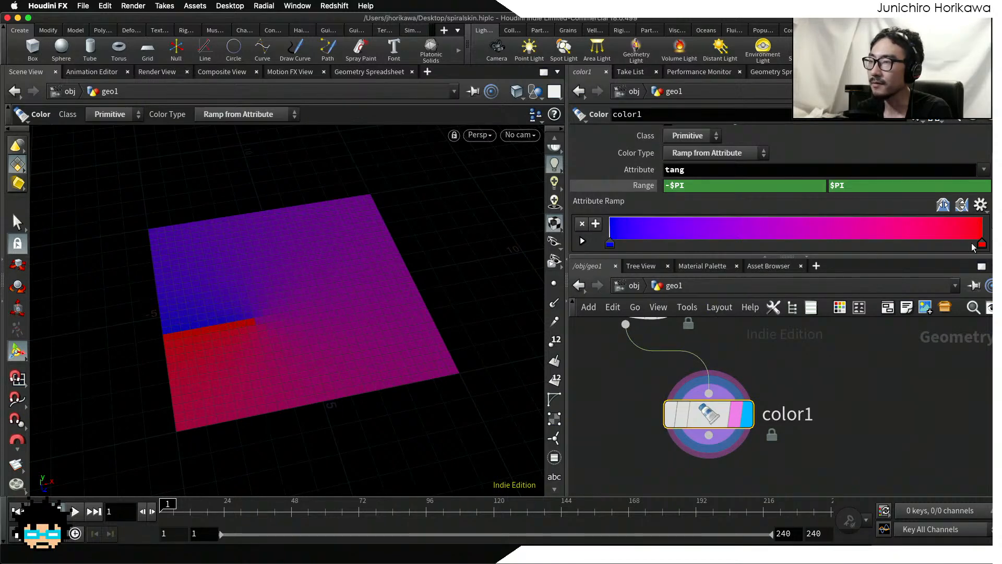
left_click_drag(981, 243, 798, 243)
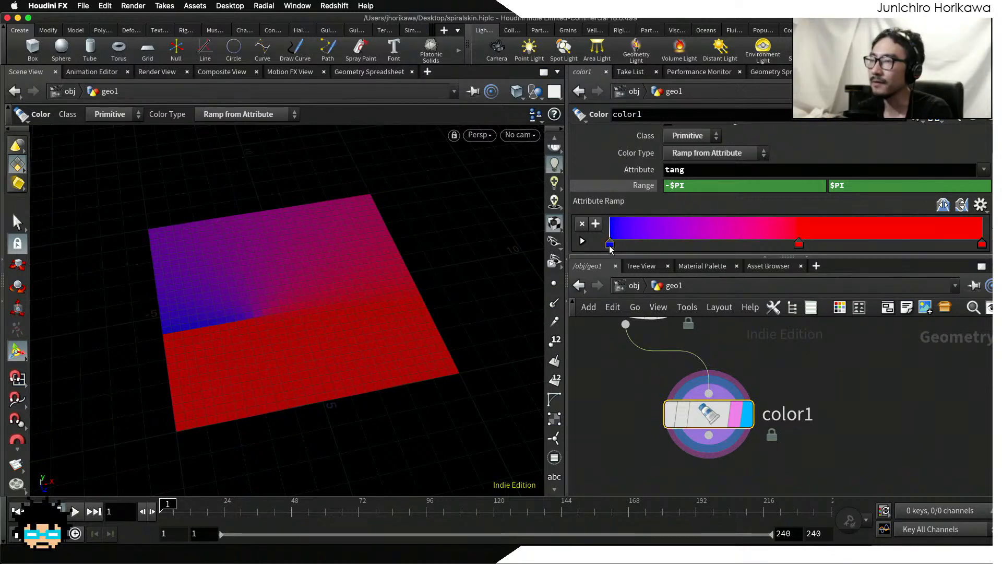
Step: Set the end key of color1's ramp to pure blue and inspect the recolored grid
double_click(984, 245)
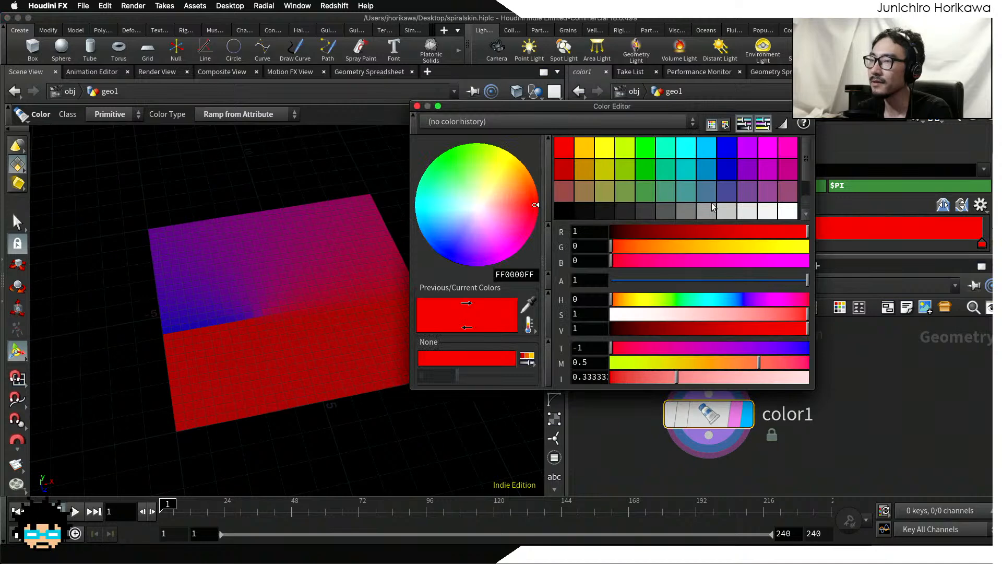
left_click(728, 152)
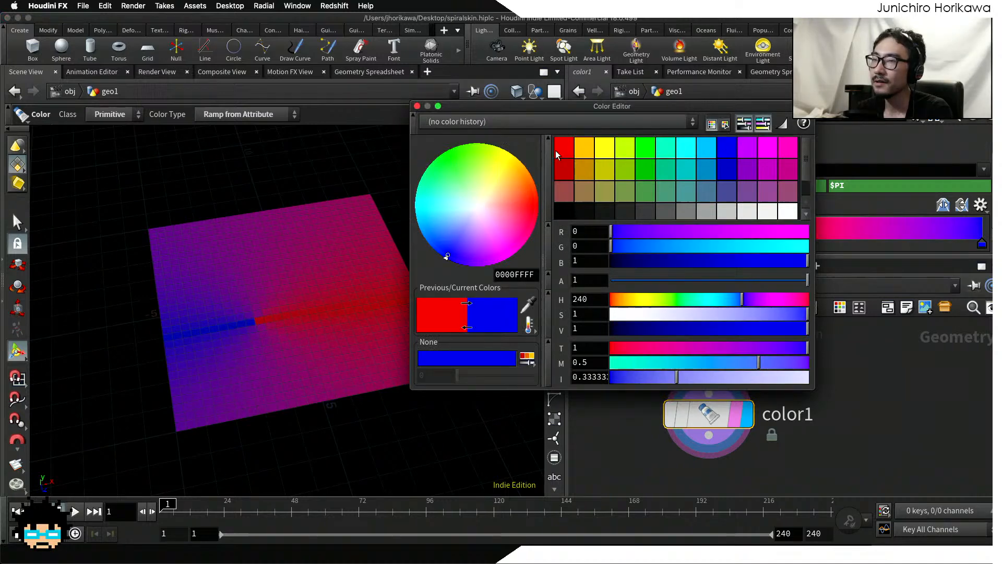
left_click(417, 107)
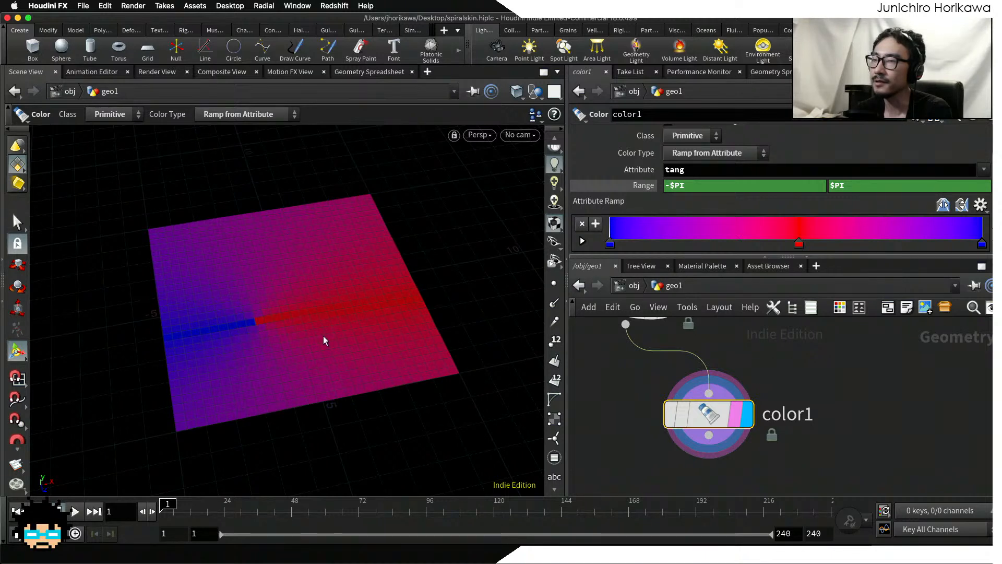
left_click_drag(314, 314, 370, 329)
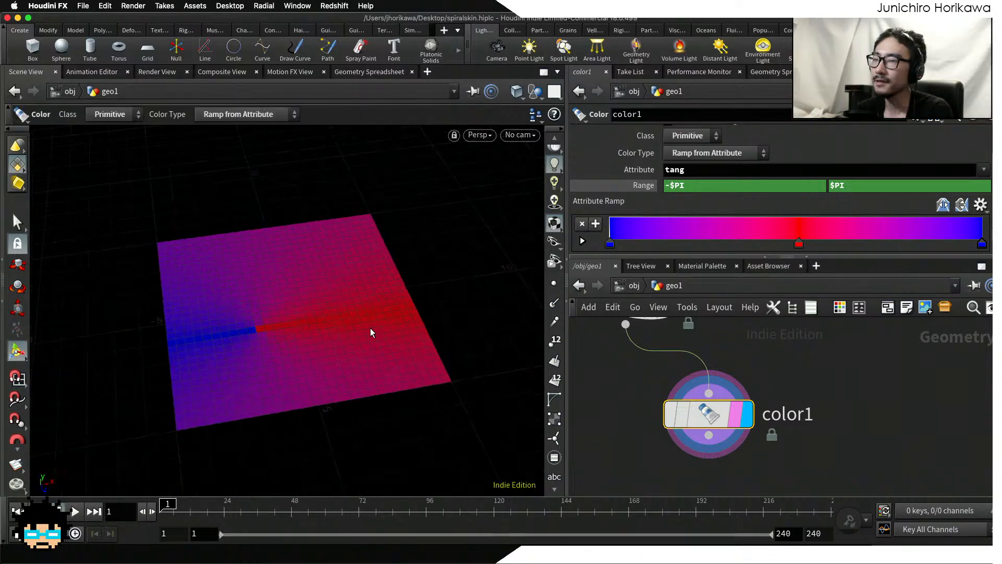
Step: Display and select the dist_and_ang wrangle, and save the scene file
scroll(622, 420, "down", 5)
middle_click_drag(618, 419, 634, 437)
scroll(635, 437, "up", 5)
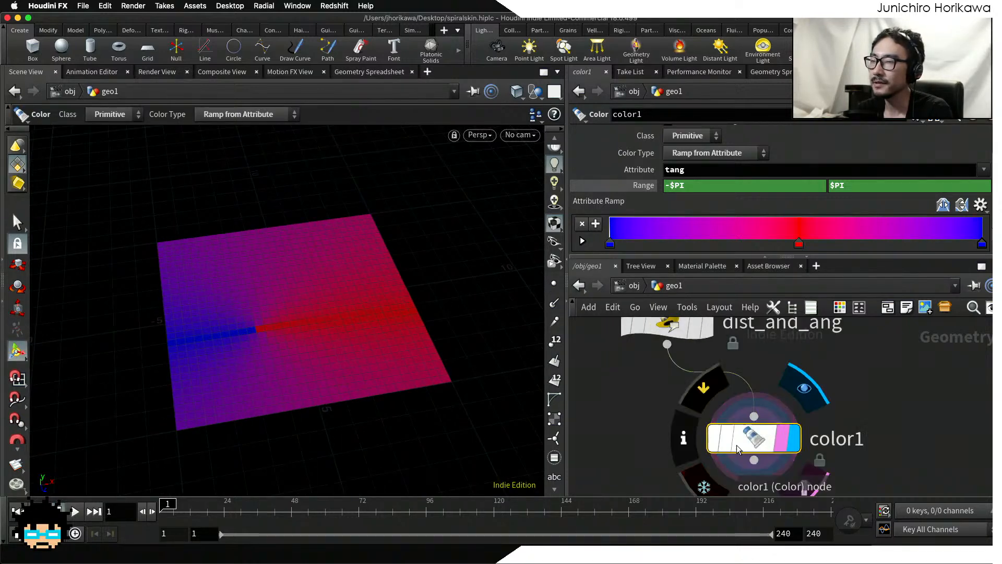
left_click_drag(743, 444, 824, 447)
middle_click_drag(675, 345, 718, 387)
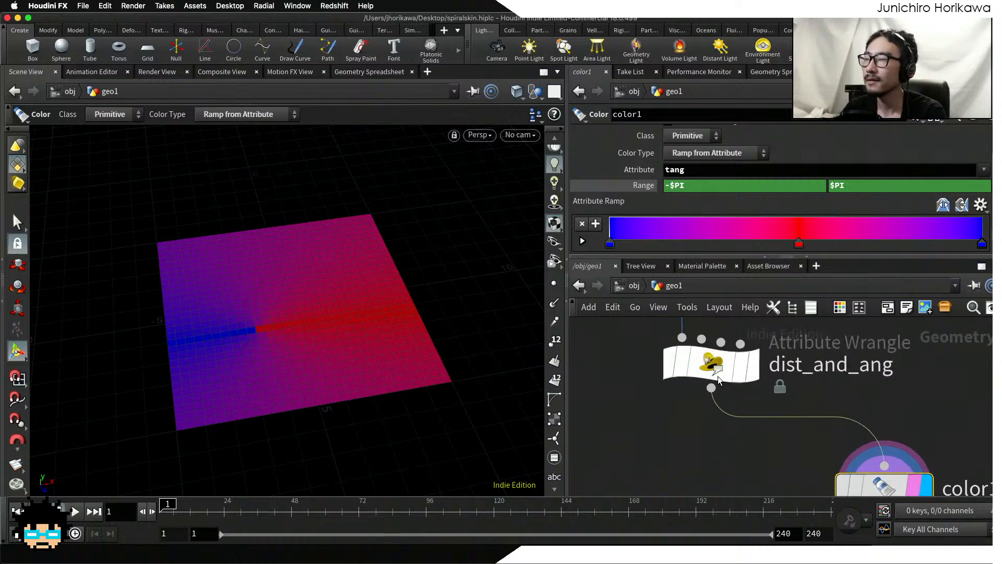
scroll(718, 387, "up", 1)
left_click(752, 377)
left_click(715, 367)
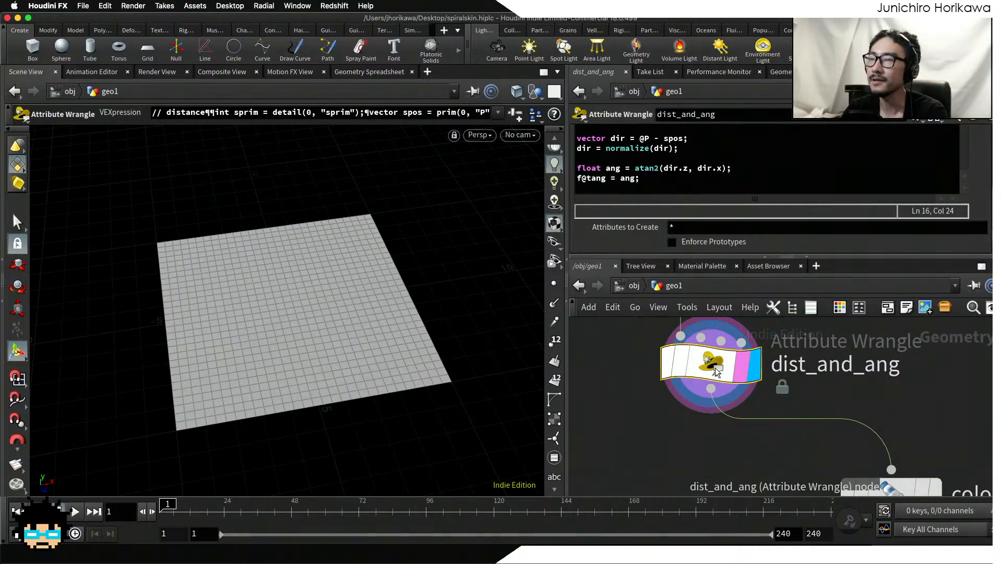
key("ctrl+s")
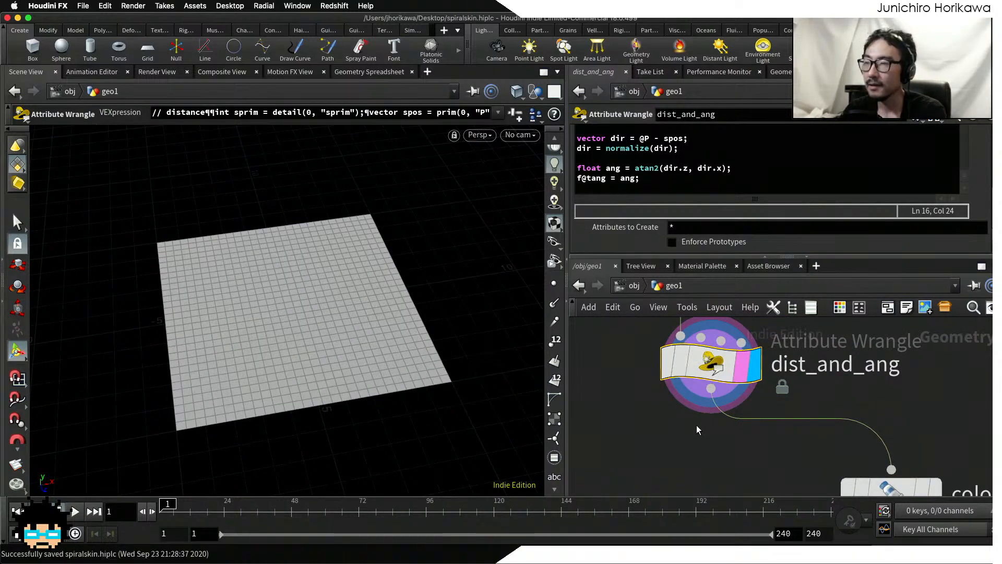
Step: Enlarge the parameter area to review the shift angle code in the dist_and_ang wrangle
scroll(696, 425, "down", 2)
middle_click_drag(697, 425, 699, 460)
scroll(699, 456, "up", 2)
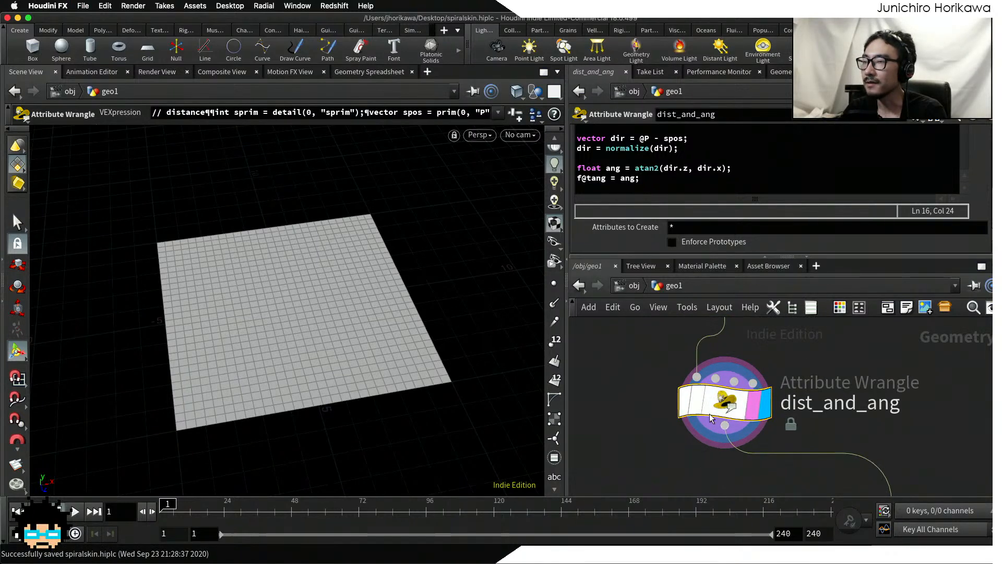
left_click_drag(839, 255, 838, 313)
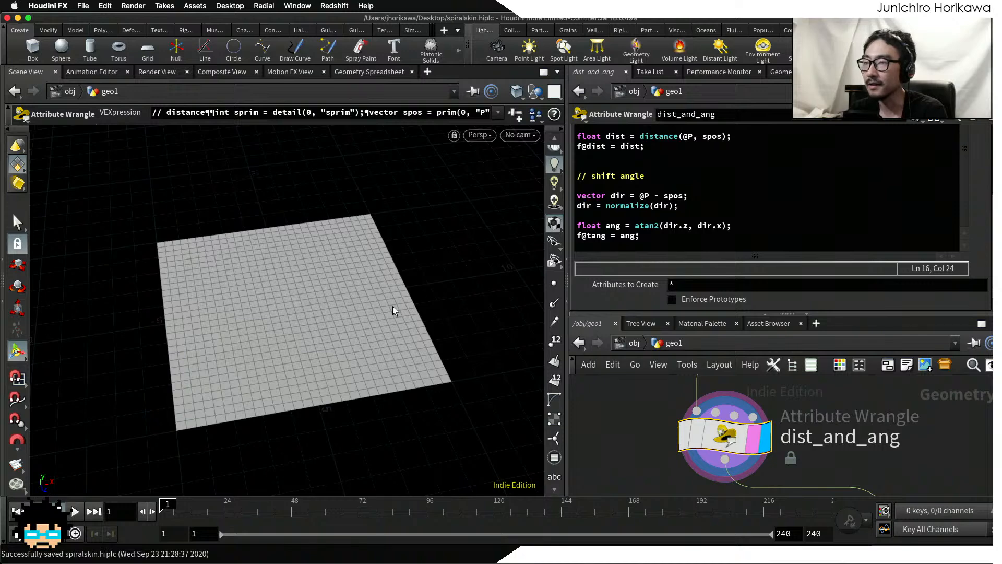
left_click(746, 235)
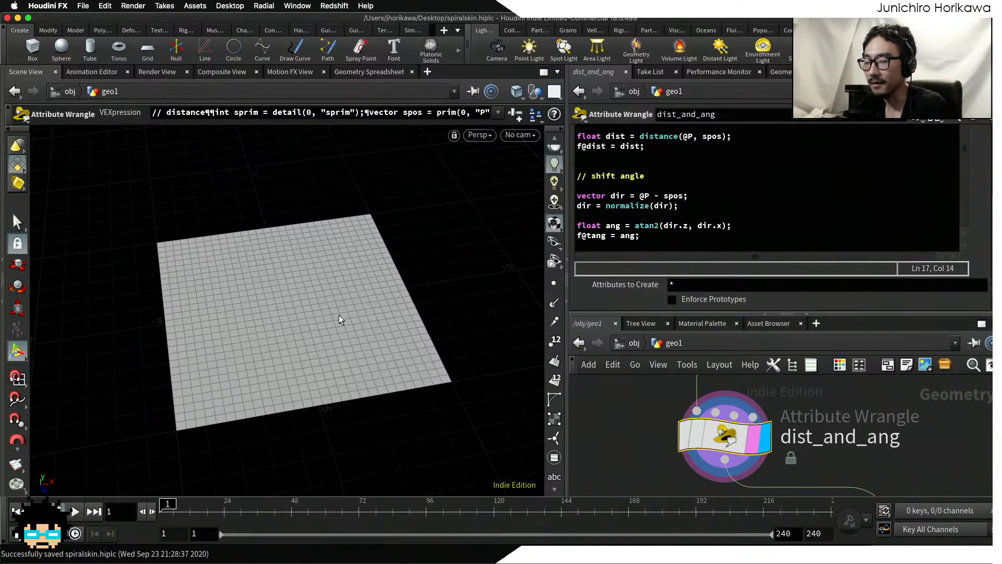
left_click_drag(336, 318, 314, 303)
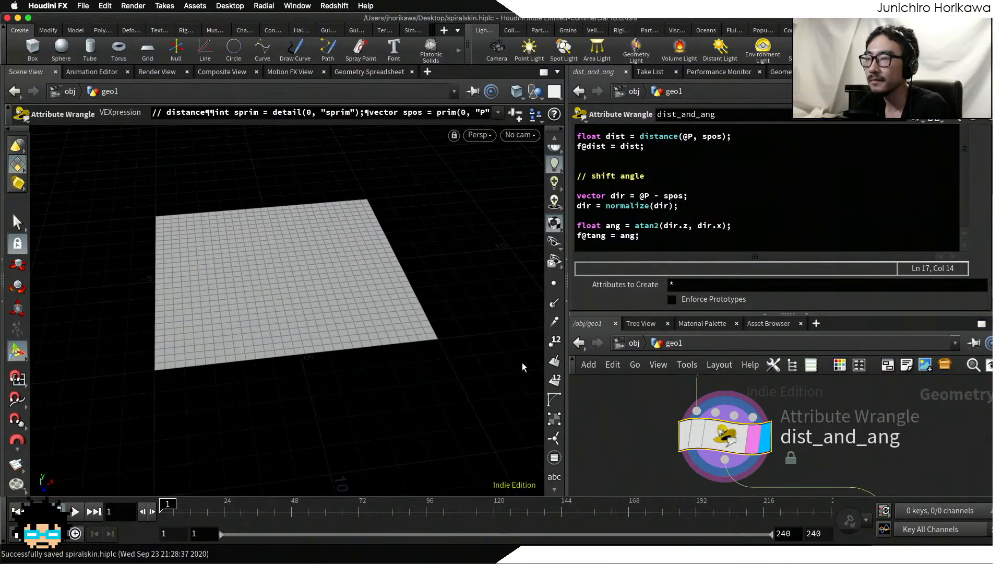
Step: Try to place a Sphere node below grid1 in the network
scroll(598, 396, "down", 3)
middle_click_drag(598, 396, 651, 458)
scroll(649, 438, "down", 3)
middle_click_drag(641, 388, 650, 458)
scroll(672, 468, "up", 5)
key("Tab")
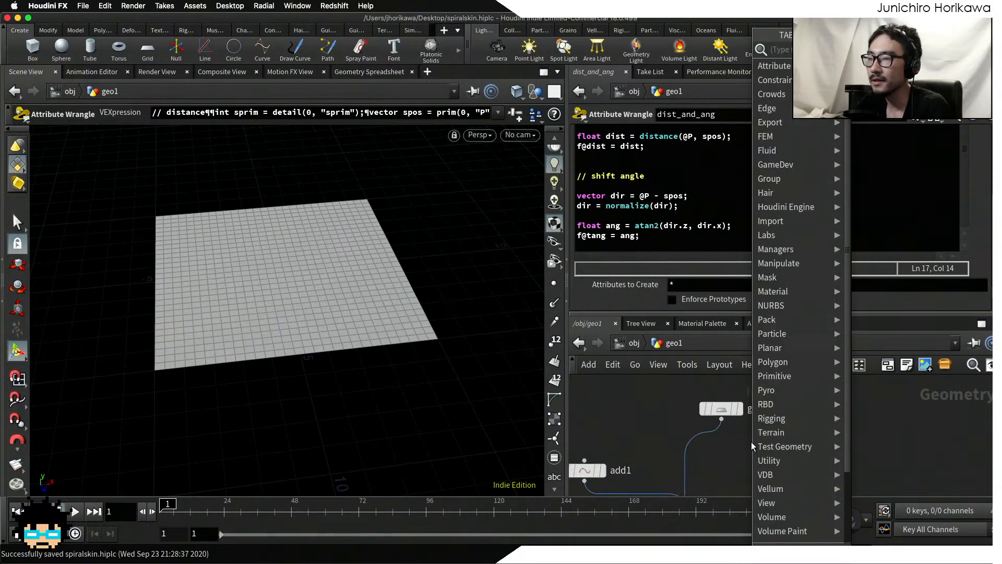
type("sphere")
key("Return")
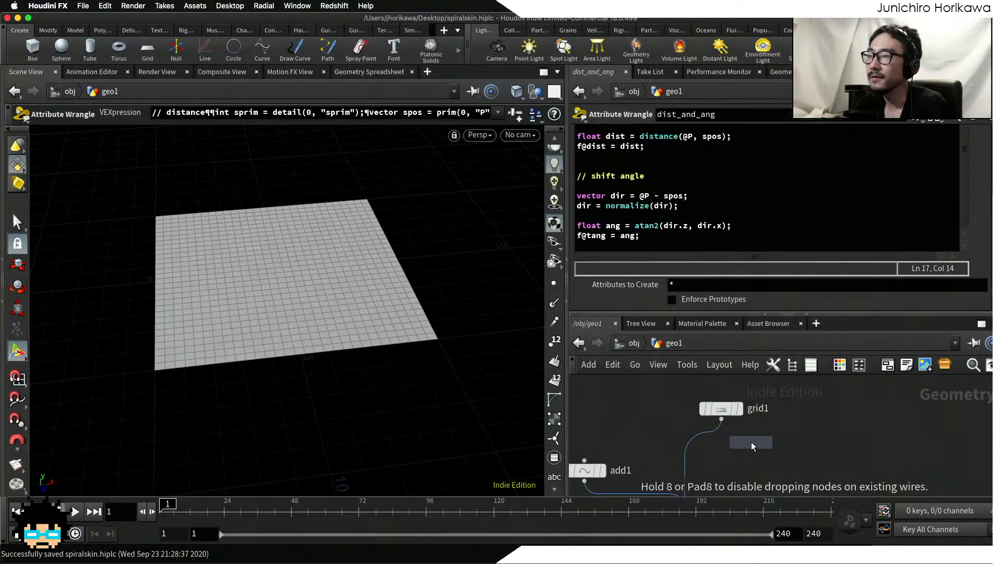
left_click(751, 442)
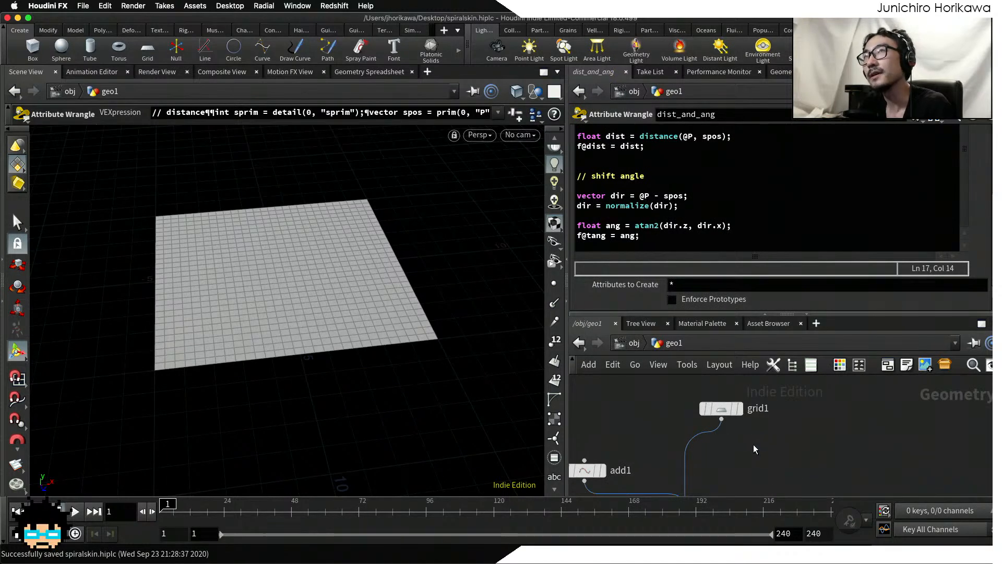
Step: Add a Sphere node near grid1 and rearrange grid1 and the sphere so they sit close together without overlapping
key("Tab")
mouse_move(779, 219)
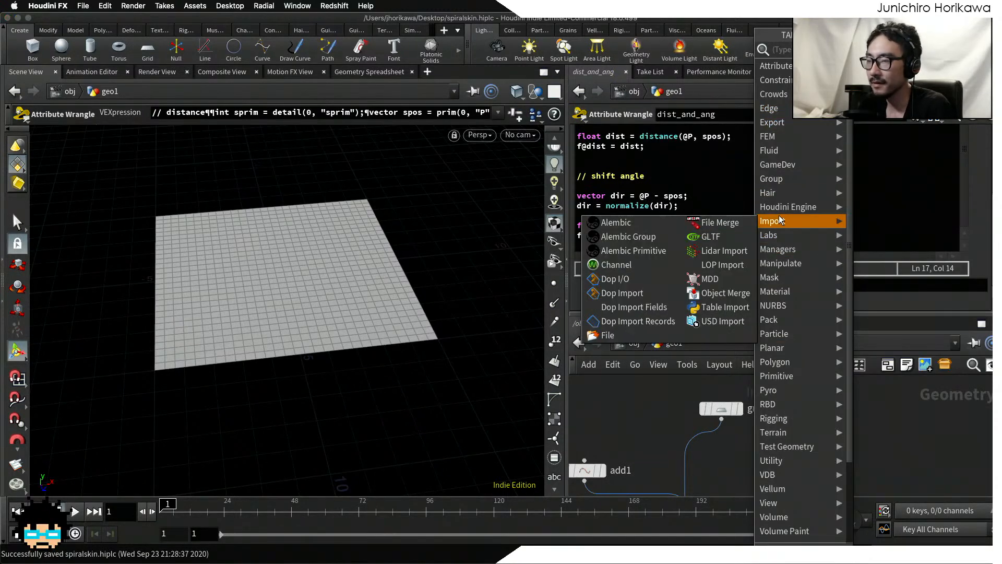
key("Tab")
type("pos")
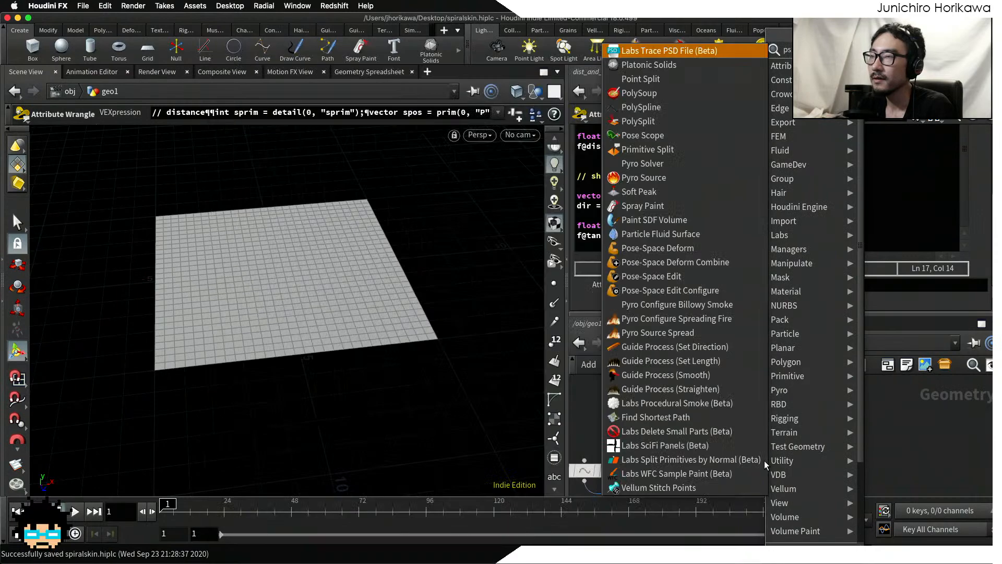
key("BackSpace")
key("BackSpace")
type("sp")
key("Return")
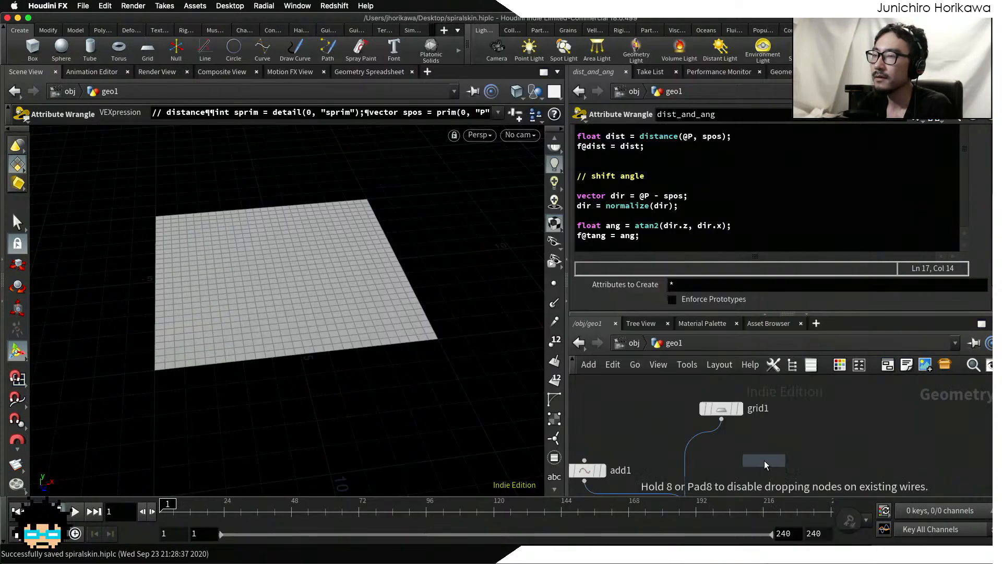
left_click(764, 461)
left_click_drag(721, 410, 683, 391)
left_click_drag(763, 461, 744, 447)
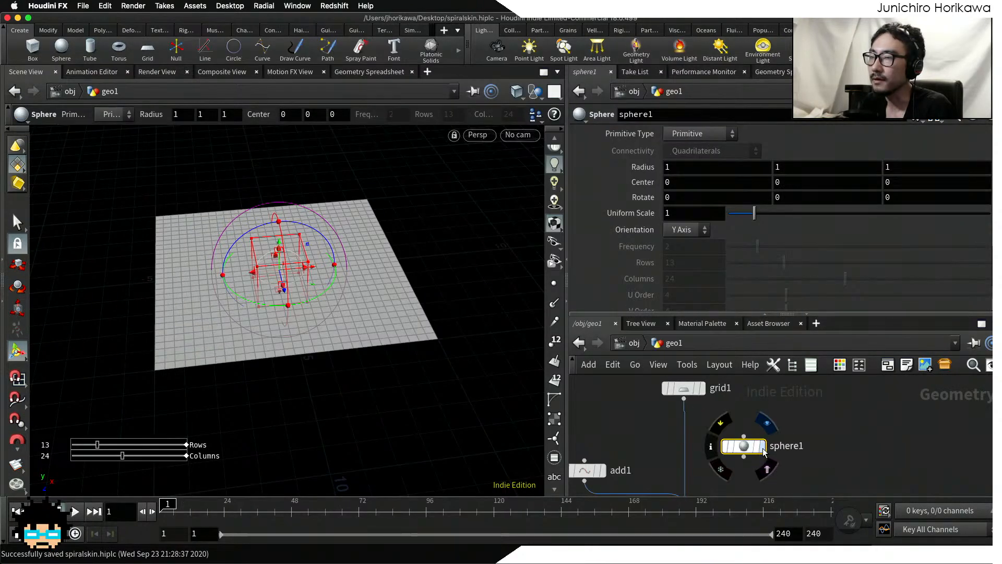
Step: Display sphere1, set its Primitive Type to Polygon and inspect it in the viewport
left_click(763, 448)
left_click(685, 134)
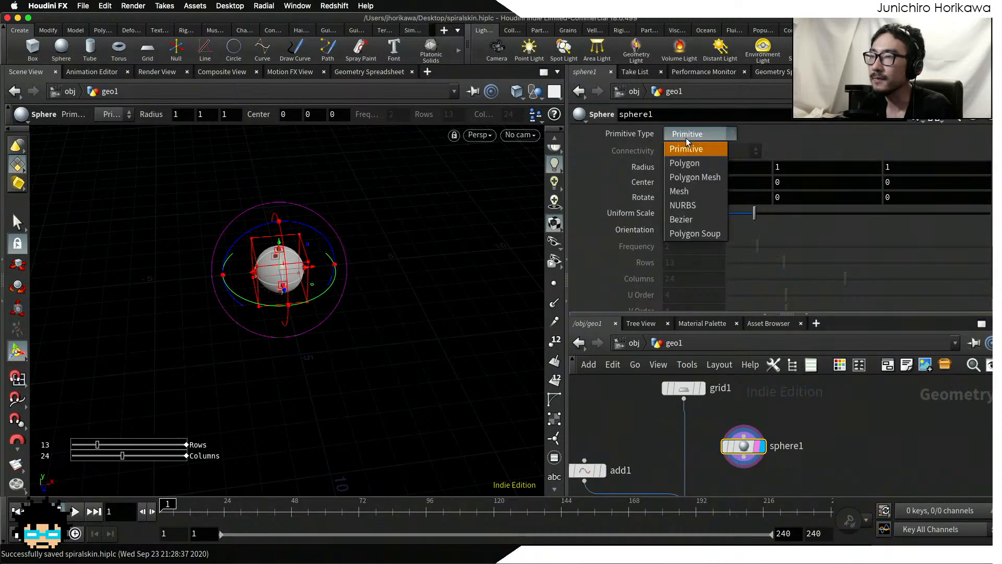
left_click(688, 163)
right_click_drag(248, 268, 408, 231, "alt")
key("Return")
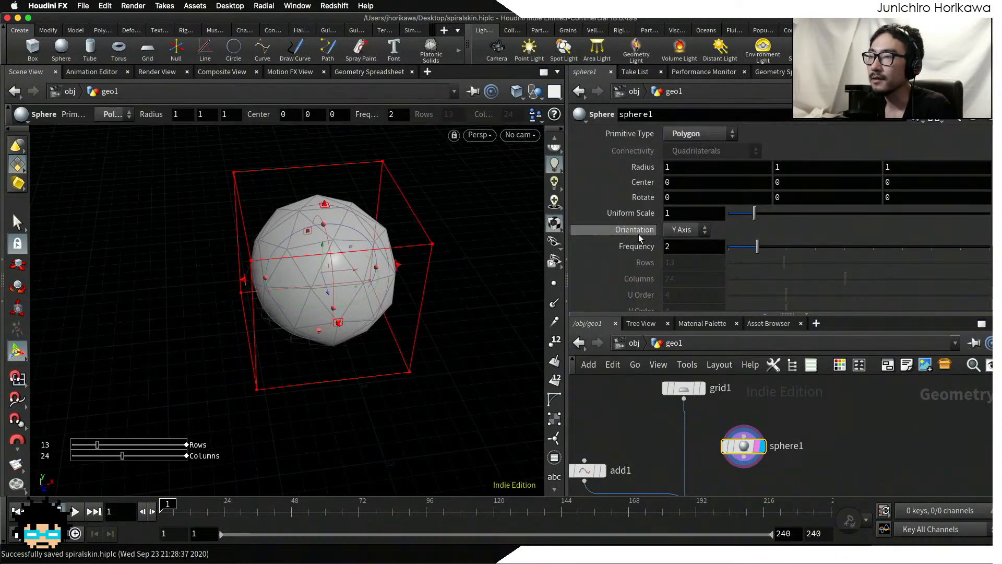
Step: Show grid1 as a template so its size can be compared with the sphere
left_click(698, 390)
right_click_drag(466, 325, 334, 354, "alt")
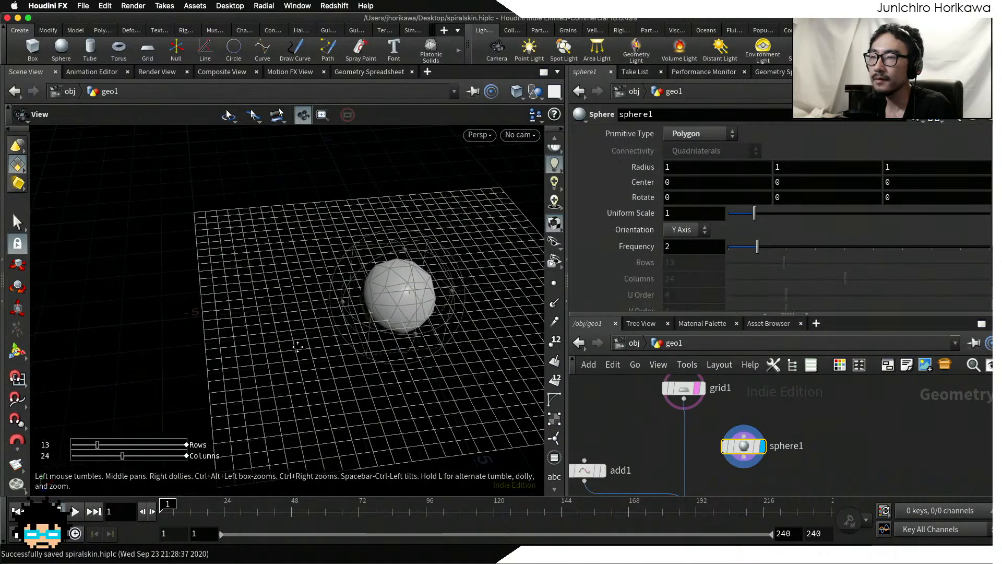
middle_click_drag(334, 354, 261, 333, "alt")
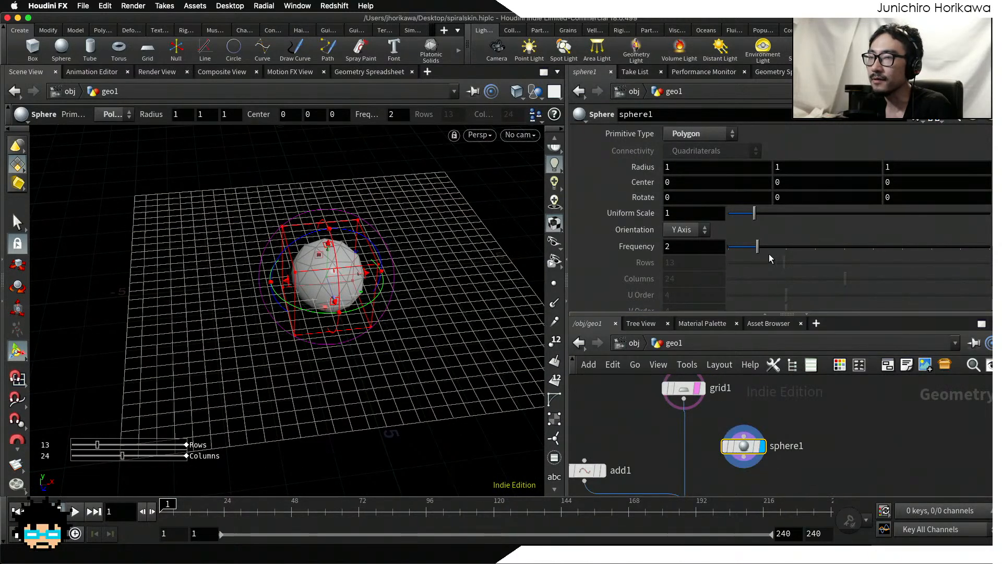
Step: Try a Uniform Scale of 5 on sphere1 and compare it with the grid
left_click_drag(754, 213, 826, 215)
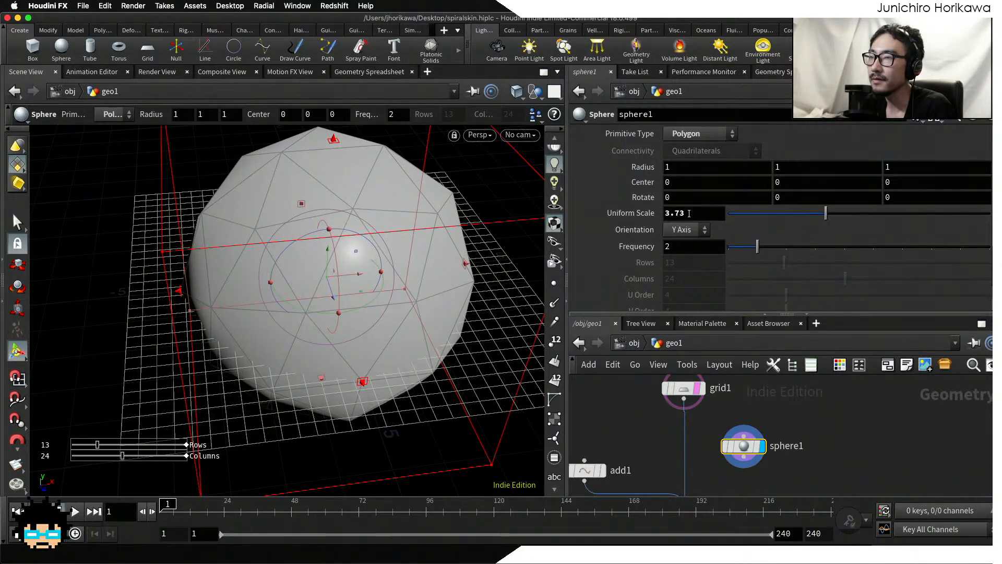
left_click_drag(692, 214, 628, 215)
type("5")
key("Return")
right_click_drag(412, 275, 347, 280, "alt")
mouse_move(347, 279)
left_mouse_down("alt")
mouse_move(358, 360)
mouse_move(349, 275)
left_mouse_up("alt")
Step: Set sphere1's Uniform Scale to 3 and its Frequency to 10
left_click_drag(672, 213, 660, 216)
type("3")
key("Return")
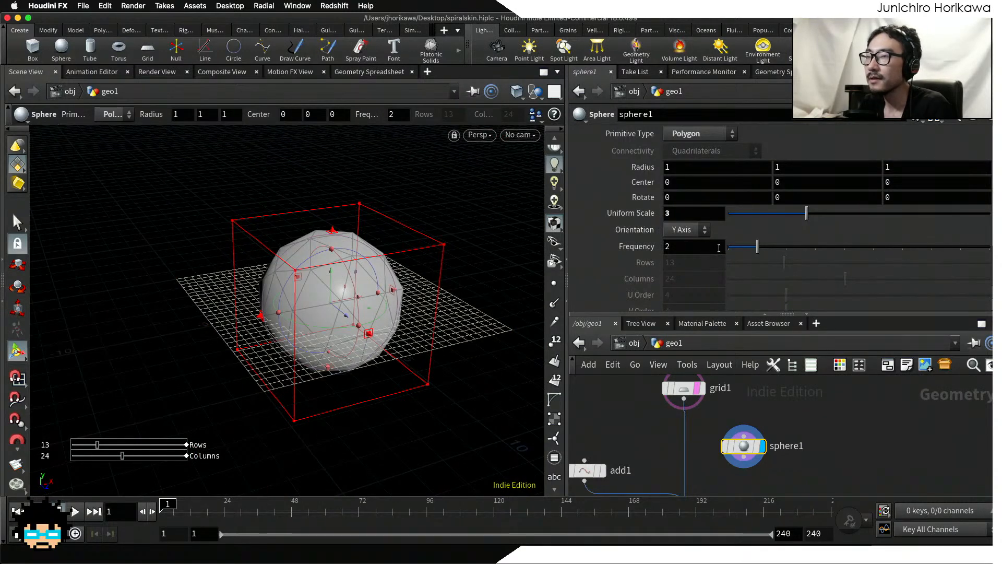
left_click_drag(758, 247, 990, 250)
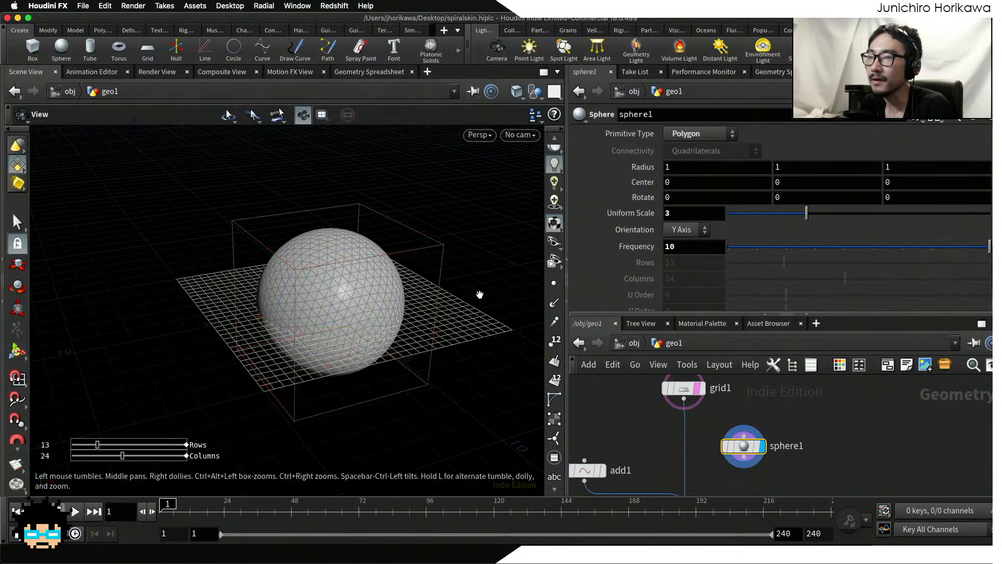
right_click_drag(384, 286, 465, 277, "alt")
left_click_drag(465, 277, 563, 233, "alt")
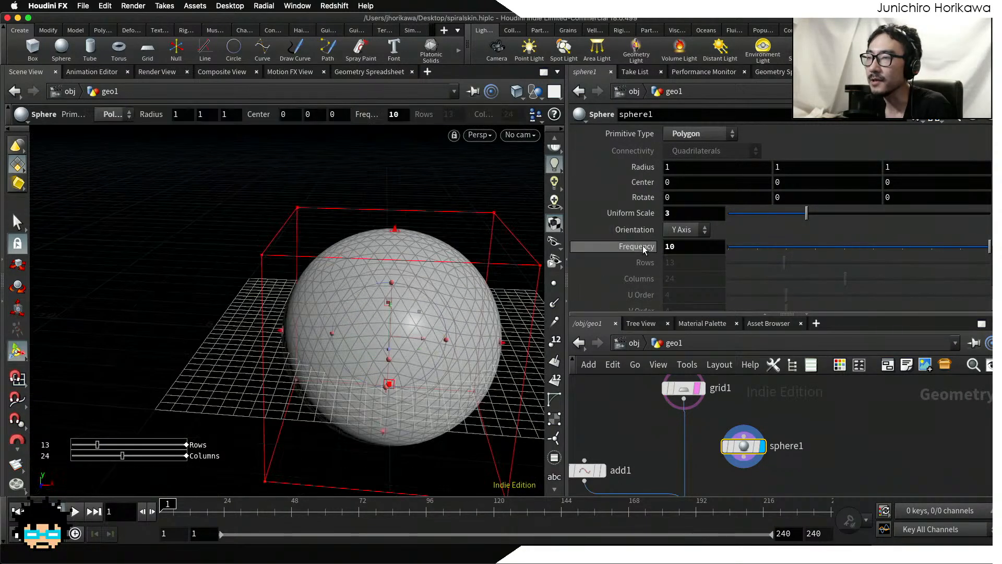
middle_click(422, 331)
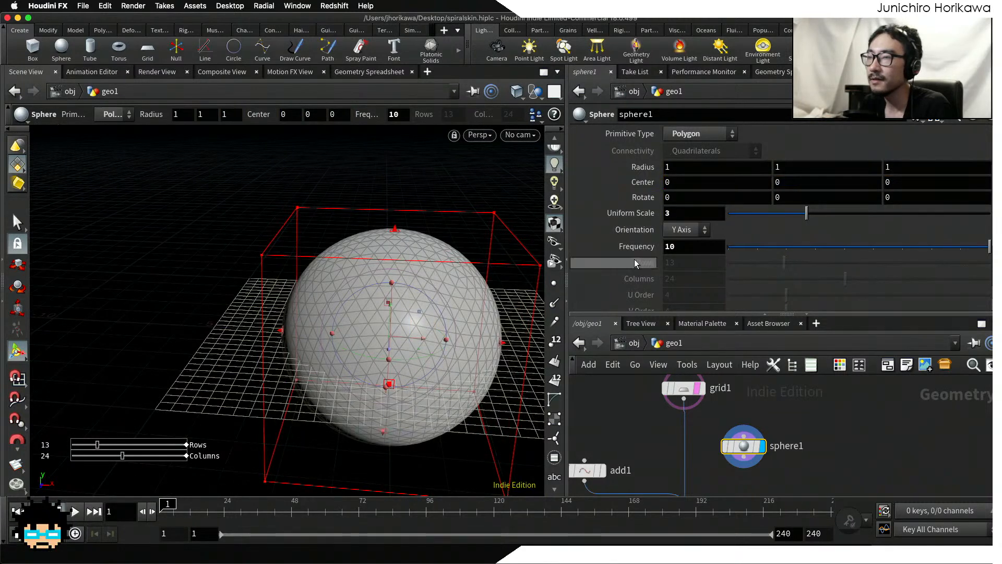
Step: Connect sphere1 to start_prim_index's first input in place of grid1, and display color1 to inspect the colored sphere
scroll(783, 433, "down", 3)
left_click_drag(724, 419, 668, 473)
middle_click_drag(729, 466, 718, 426)
scroll(718, 429, "down", 5)
middle_click_drag(737, 466, 738, 415)
scroll(737, 447, "up", 6)
left_click(728, 436)
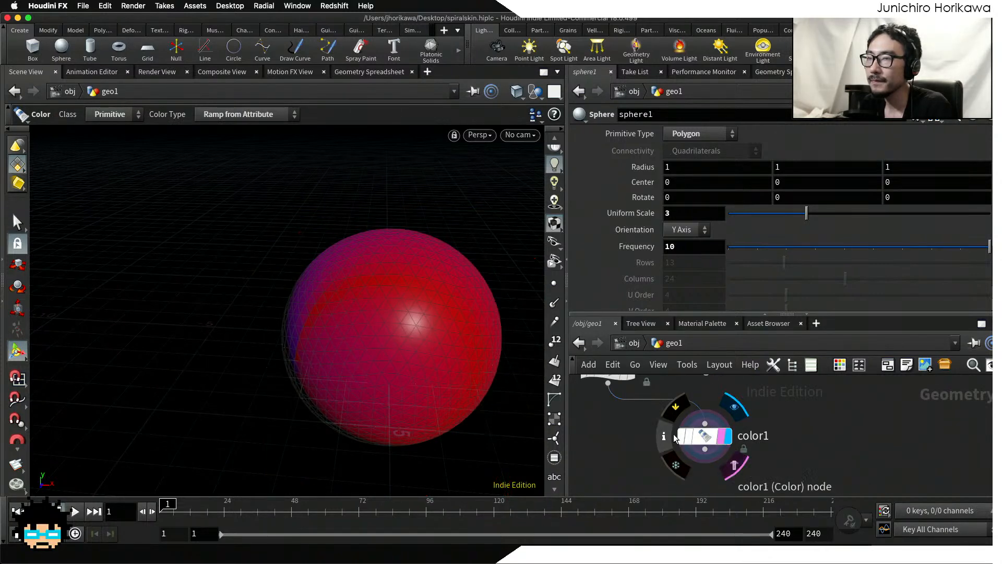
left_click_drag(360, 380, 387, 407, "alt")
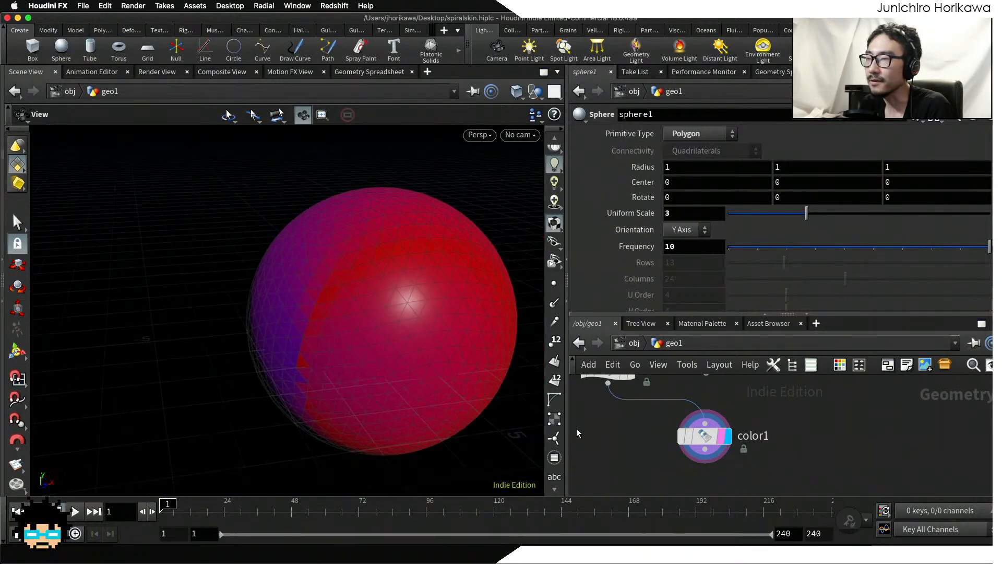
Step: Select add1 and move its point in the viewport to about X -2.38, Y -0.64, Z 1.19
scroll(688, 461, "down", 5)
middle_click_drag(640, 451, 681, 477)
middle_click_drag(650, 422, 674, 467)
scroll(672, 442, "up", 4)
left_click(680, 435)
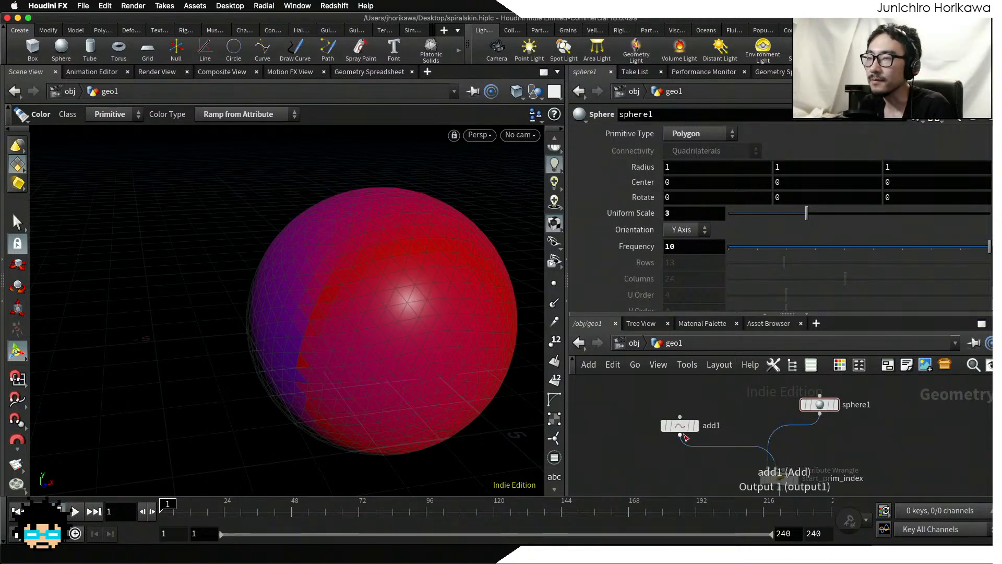
left_click(681, 437)
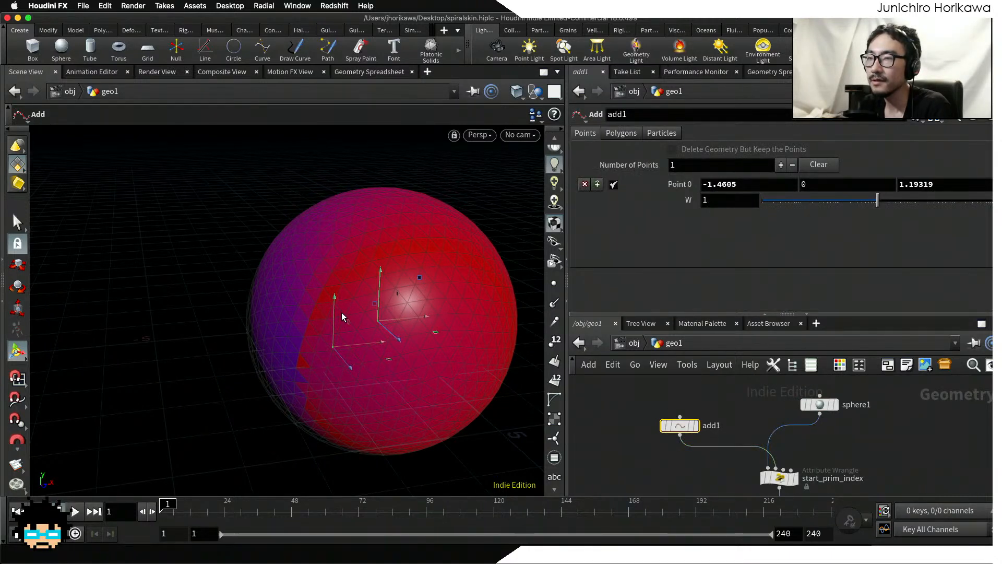
left_click_drag(334, 299, 339, 411)
key("Escape")
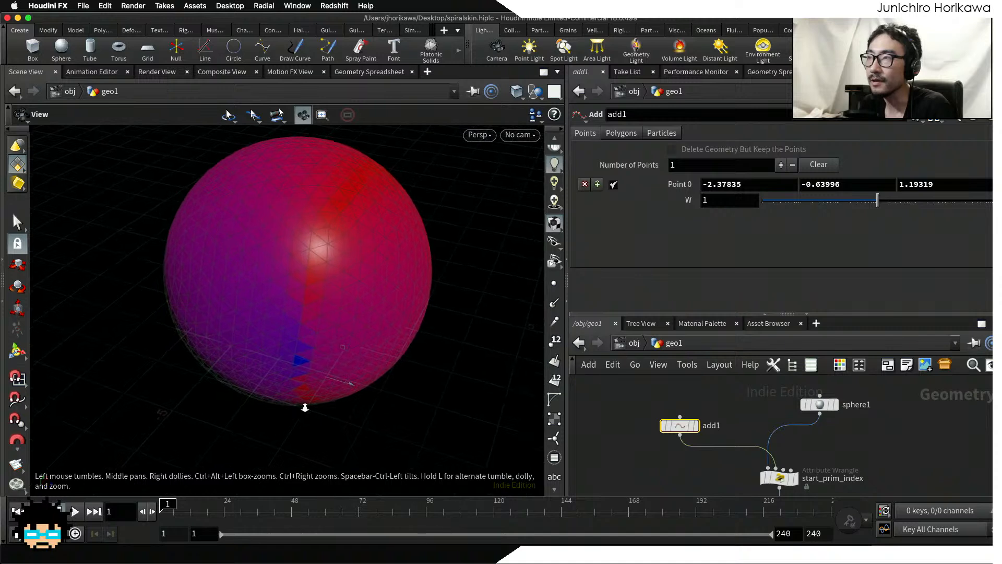
Step: Move the add1 point up the sphere to about Y 1.42, Z 1.02, and inspect the angle colors around it
scroll(334, 397, "up", 3)
key("Return")
left_click_drag(355, 373, 285, 377)
key("Escape")
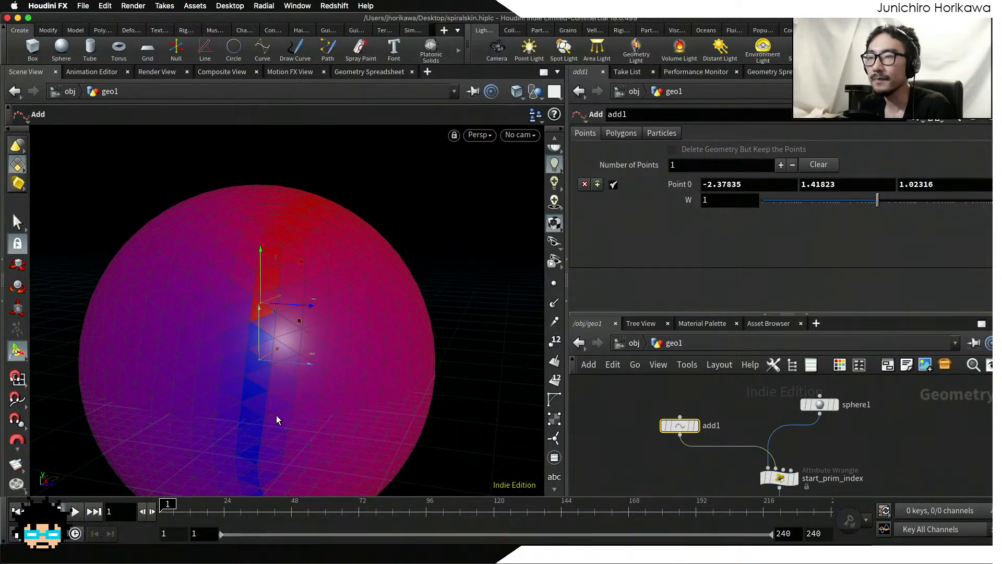
left_click_drag(290, 384, 240, 329, "alt")
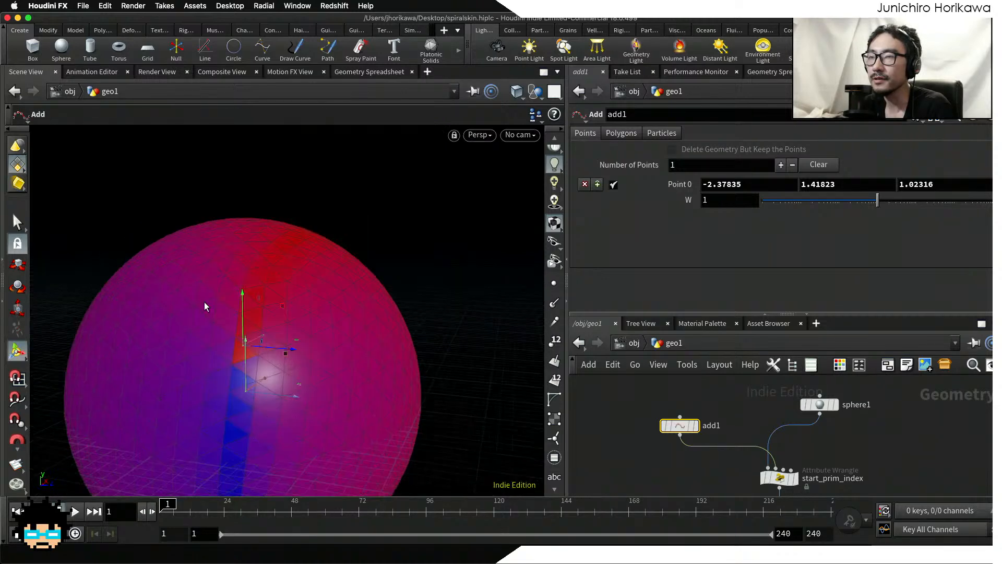
Step: Move the add1 point sideways to about X -2.42, Z 2.80, and inspect the color split on the sphere
mouse_move(249, 385)
left_mouse_down("alt")
mouse_move(246, 392)
mouse_move(261, 384)
left_mouse_up("alt")
left_click_drag(288, 351, 252, 346)
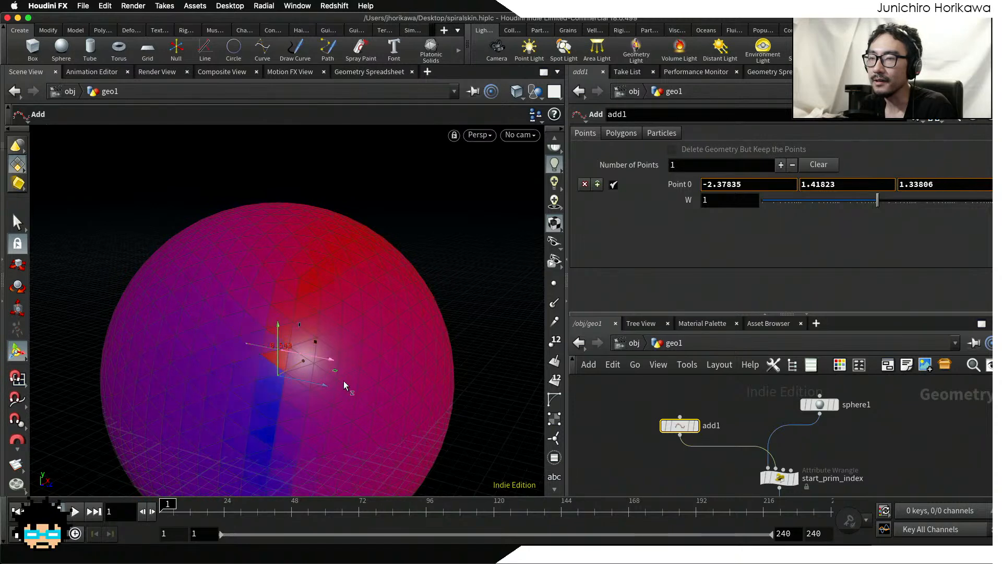
left_click_drag(383, 393, 336, 399)
middle_click_drag(335, 398, 275, 320, "alt")
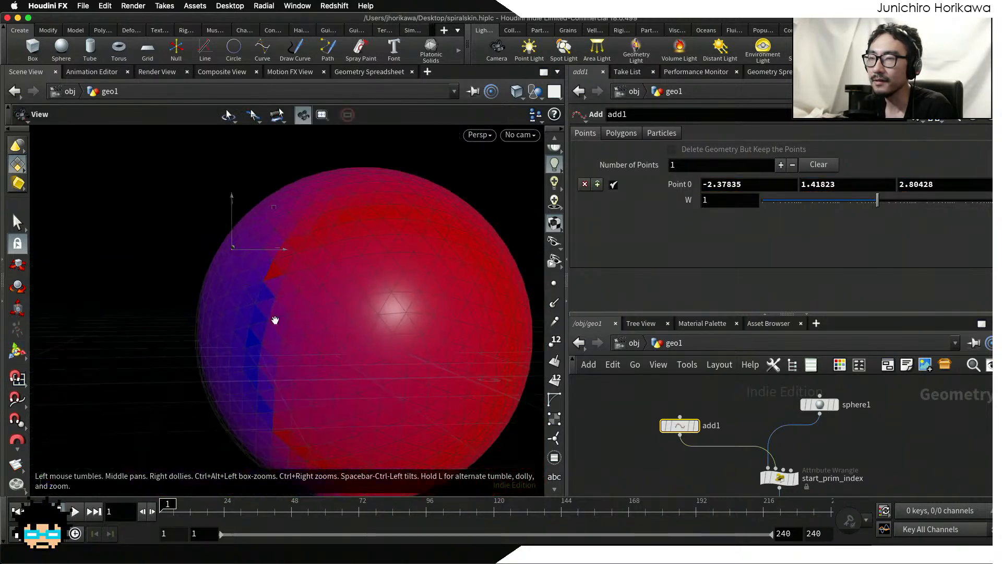
mouse_move(367, 260)
left_mouse_down()
mouse_move(425, 262)
mouse_move(357, 260)
mouse_move(368, 263)
left_mouse_up()
left_click_drag(351, 327, 387, 276, "alt")
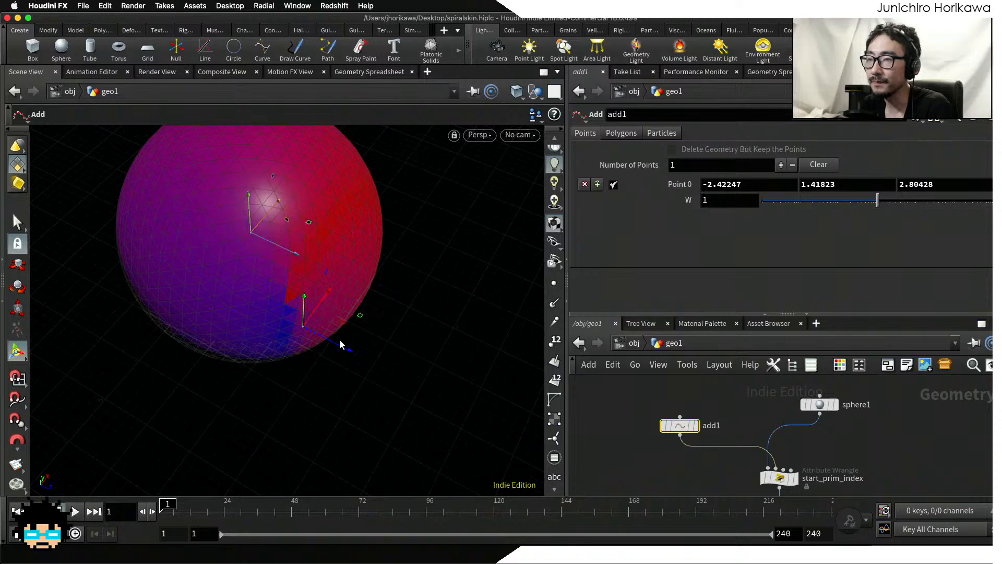